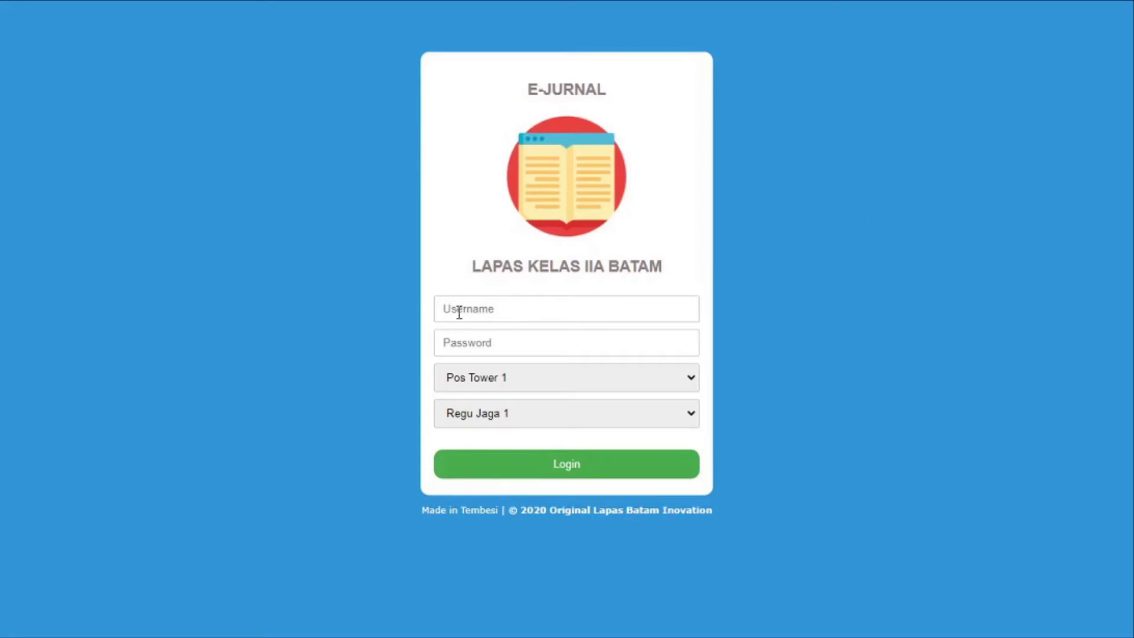
Check the guard post and Regu Jaga lists without changing them, then switch to the CONTOH KASUS document
click(515, 383)
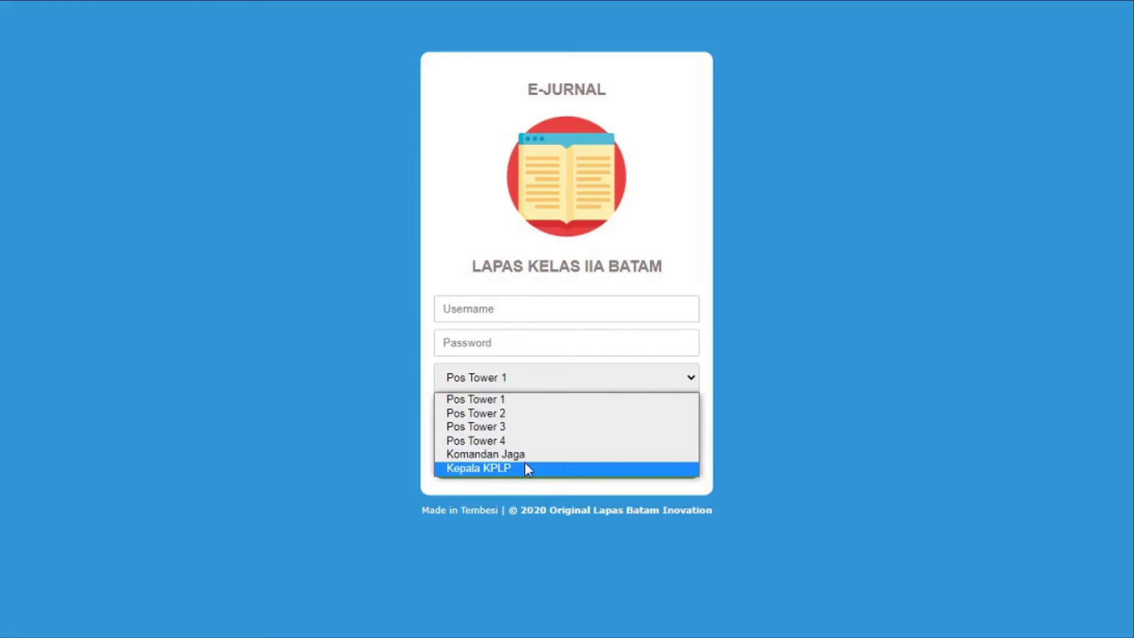
click(859, 417)
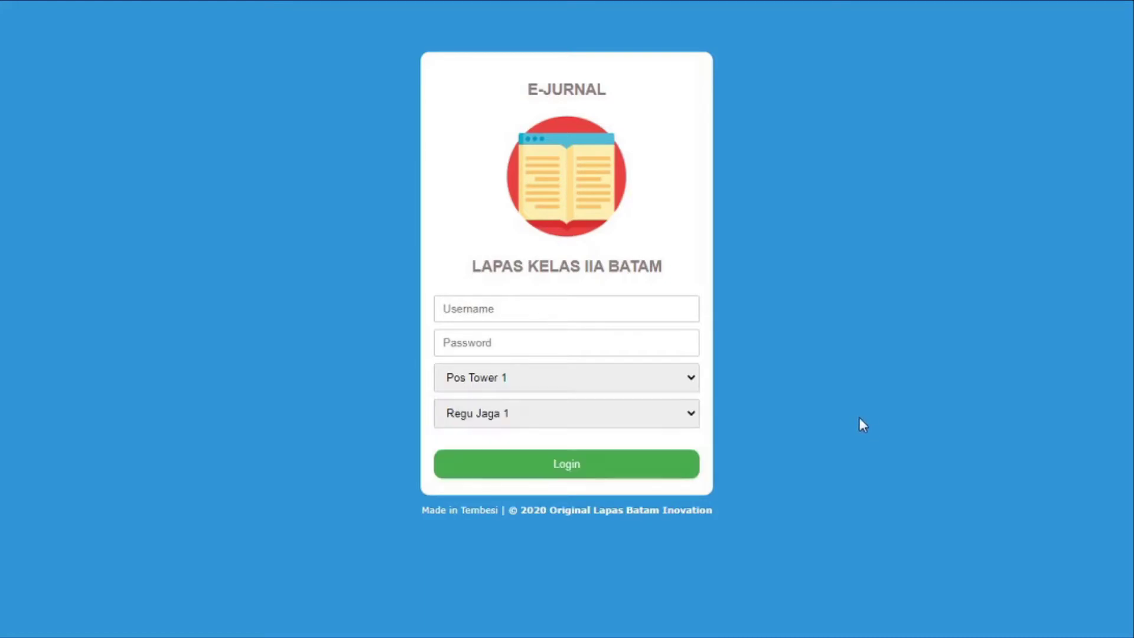
click(675, 417)
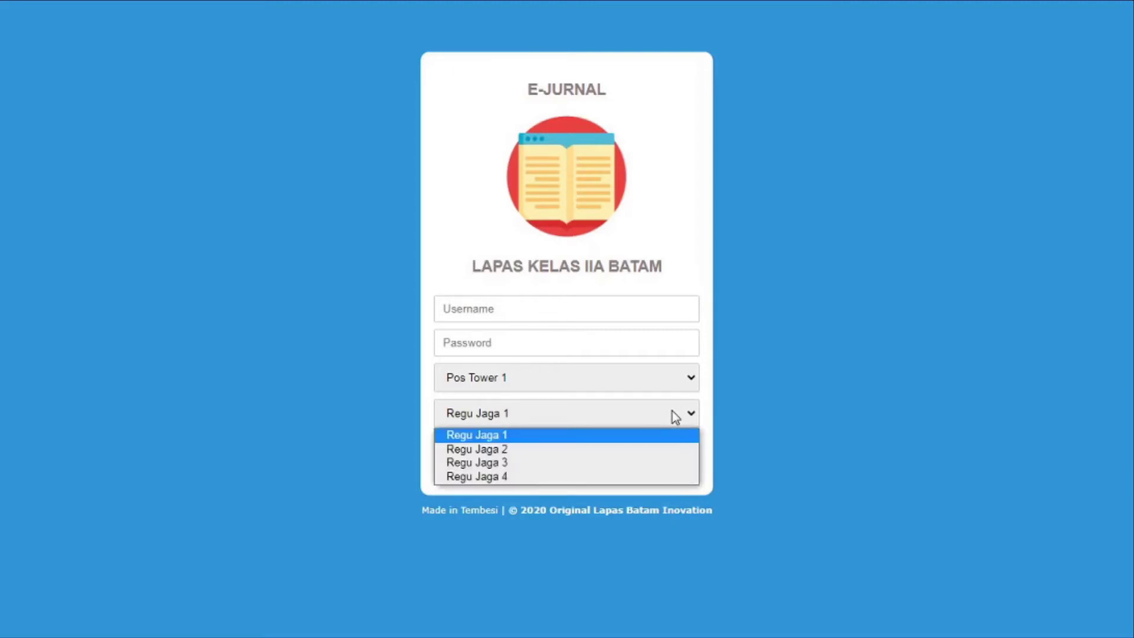
click(815, 439)
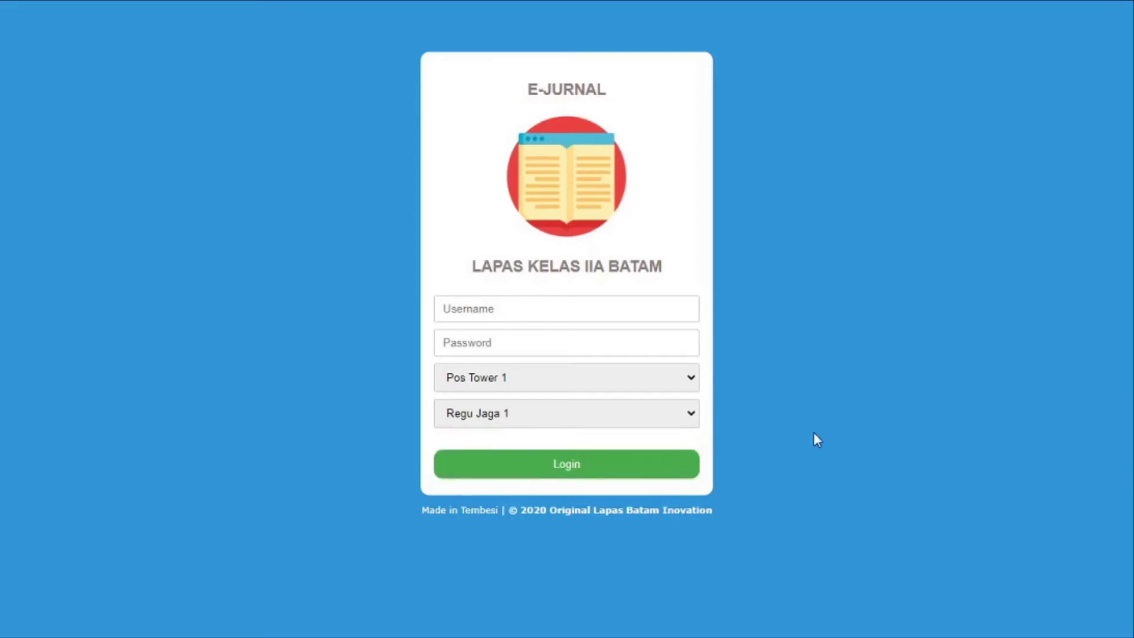
key(super+Tab)
key(super+Tab)
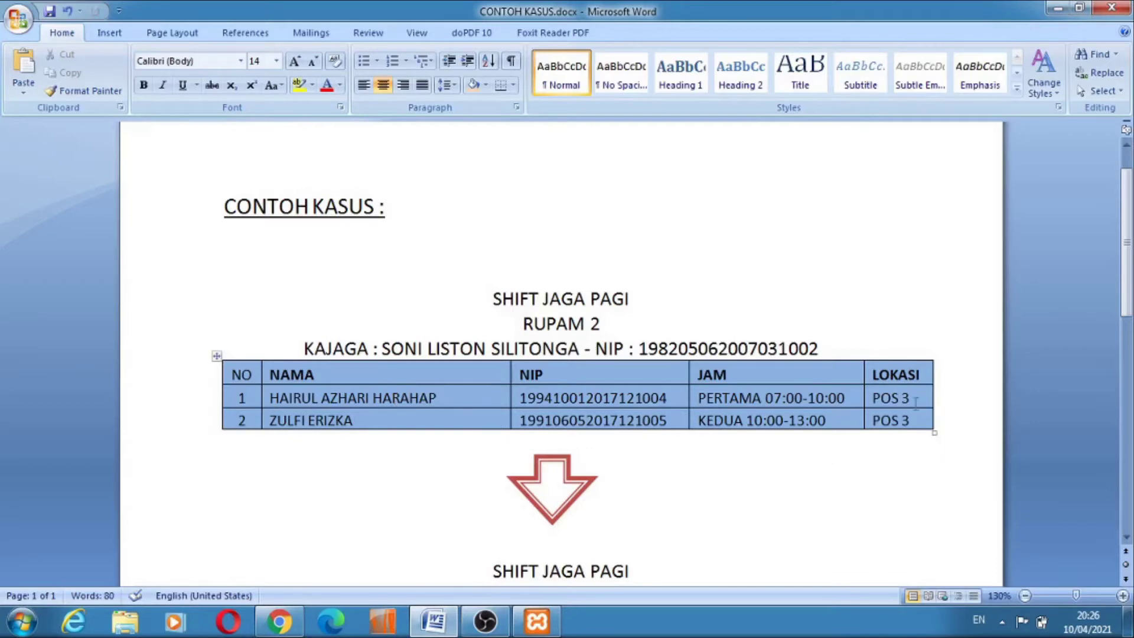
Change the second shift heading to SHIFT JAGA SIANG and its squad to RUPAM 3
scroll(915, 405, down, 4)
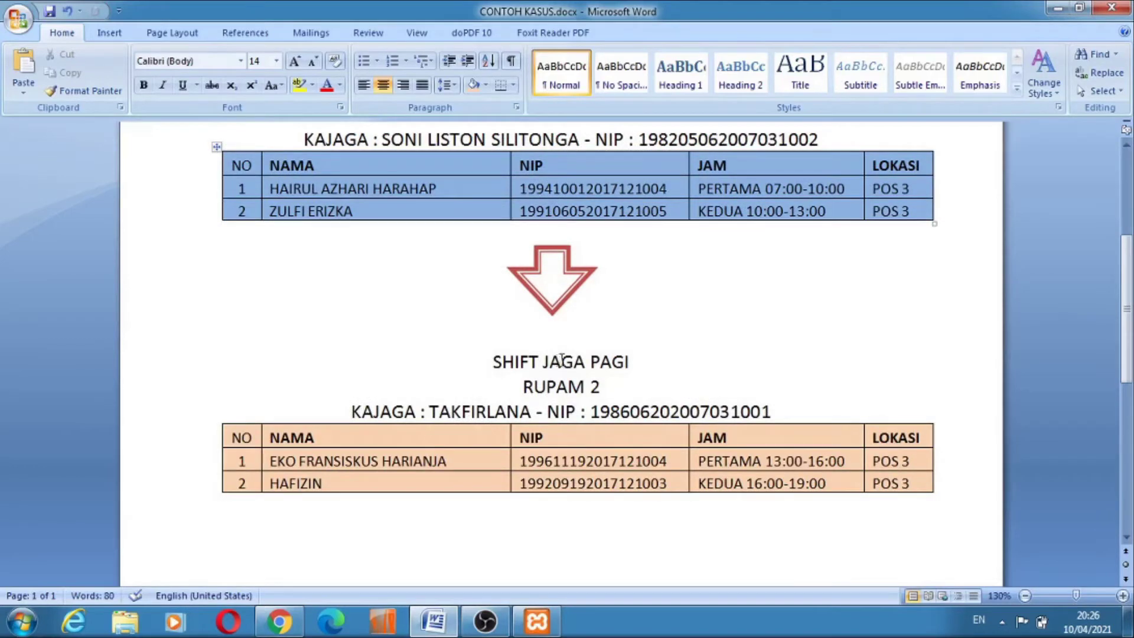
drag(630, 362, 591, 369)
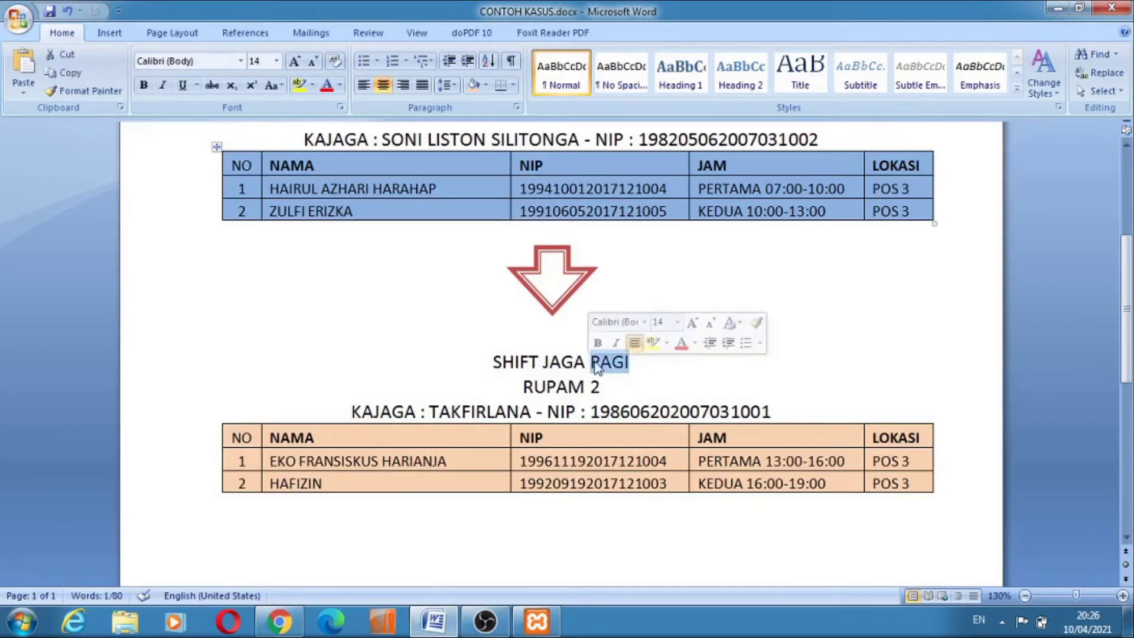
text(siang)
key(BackSpace)
key(BackSpace)
key(BackSpace)
key(BackSpace)
key(BackSpace)
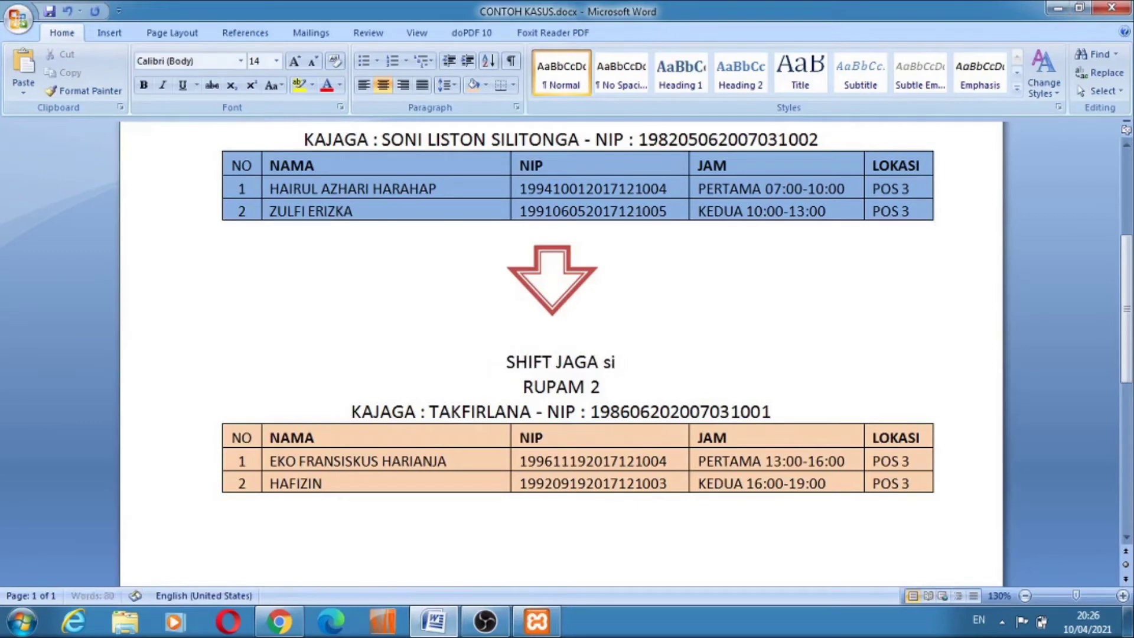
text(SIANG)
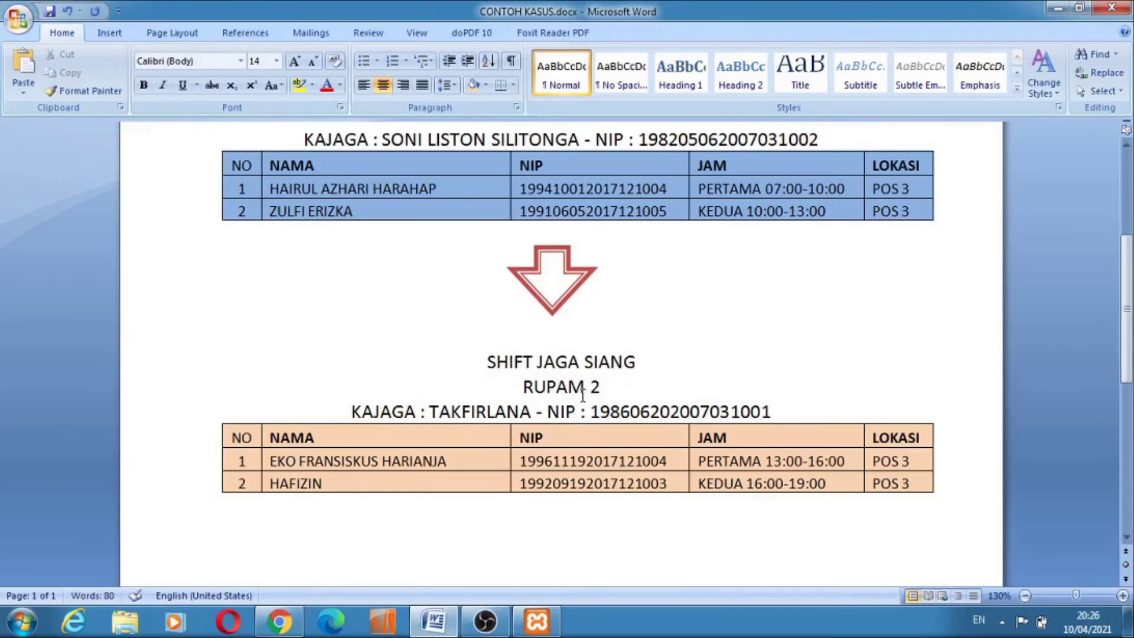
scroll(587, 387, up, 2)
scroll(603, 406, down, 2)
click(600, 388)
double_click(599, 388)
text(3)
click(737, 364)
Copy the first officer's NIP from row 1 and return to the E-Jurnal login page
scroll(626, 307, up, 1)
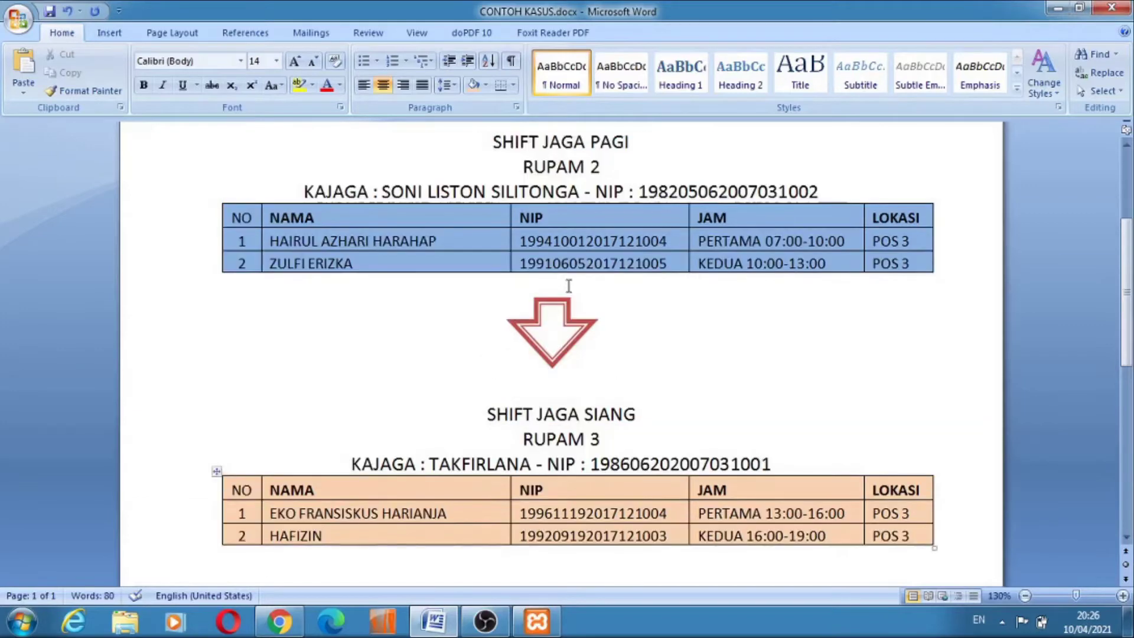
scroll(650, 268, up, 1)
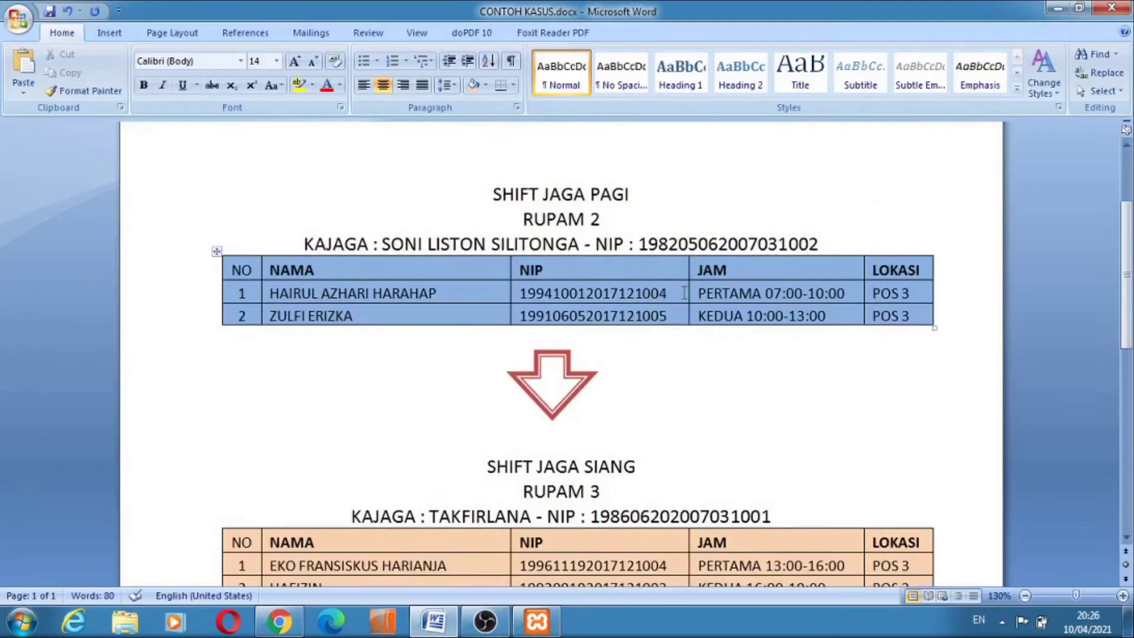
drag(679, 293, 519, 293)
key(ctrl+c)
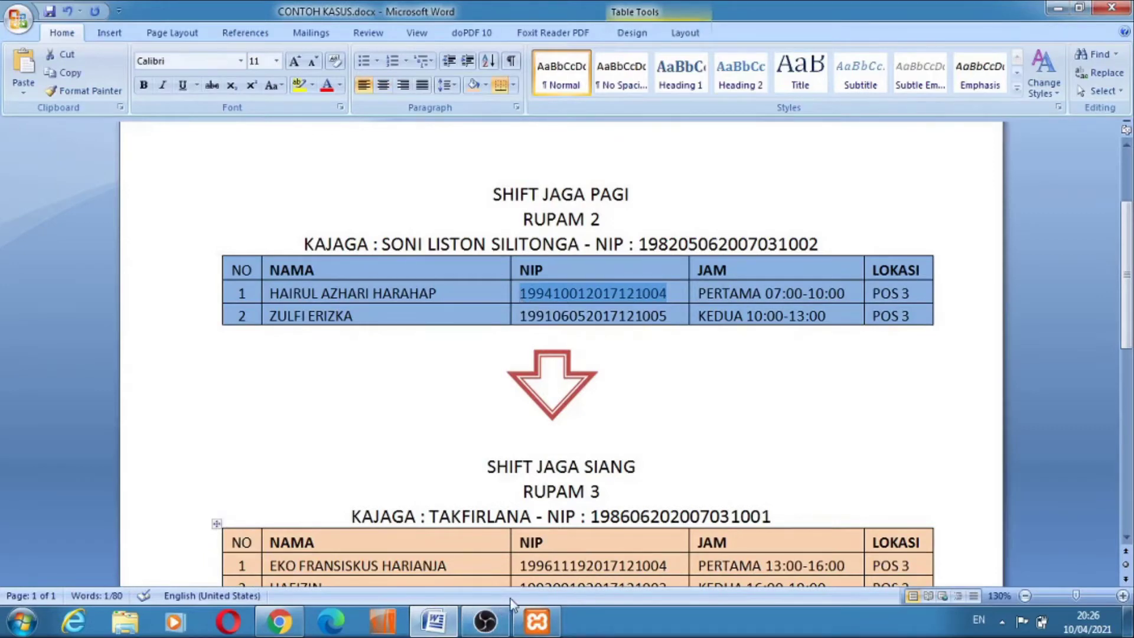
key(super+Tab)
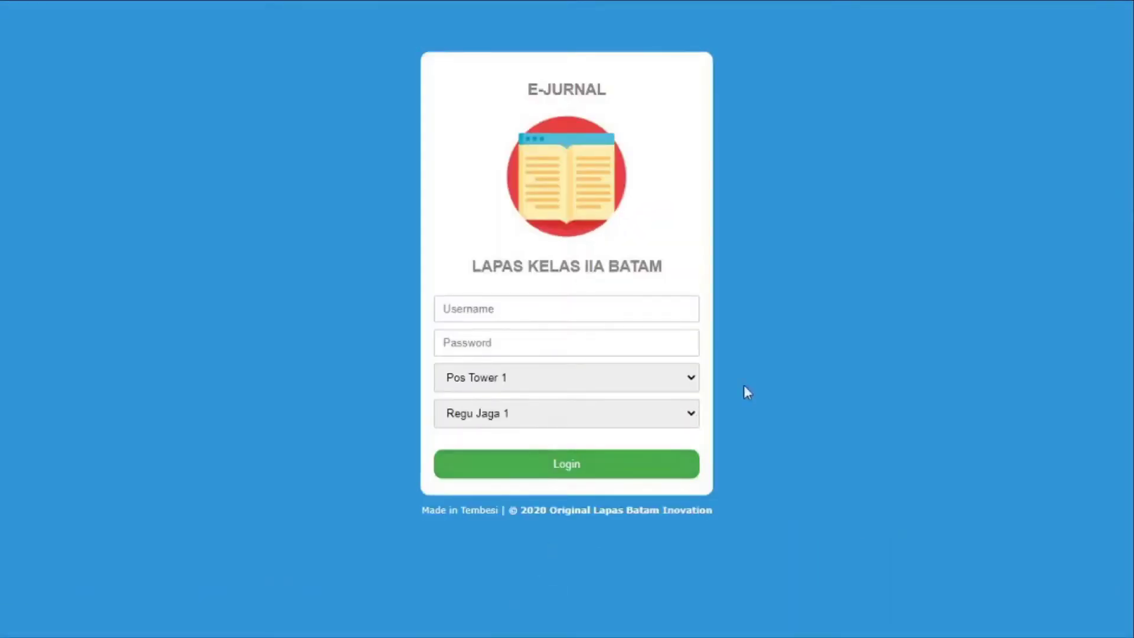
Enter the first officer's NIP as username and type the account password
click(598, 310)
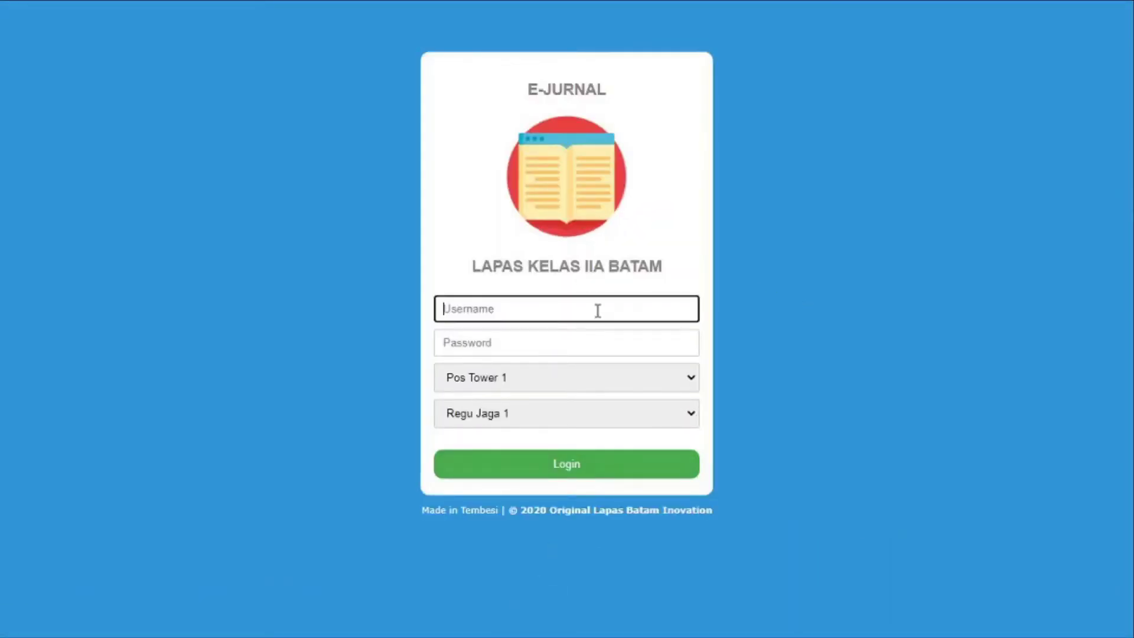
key(ctrl+v)
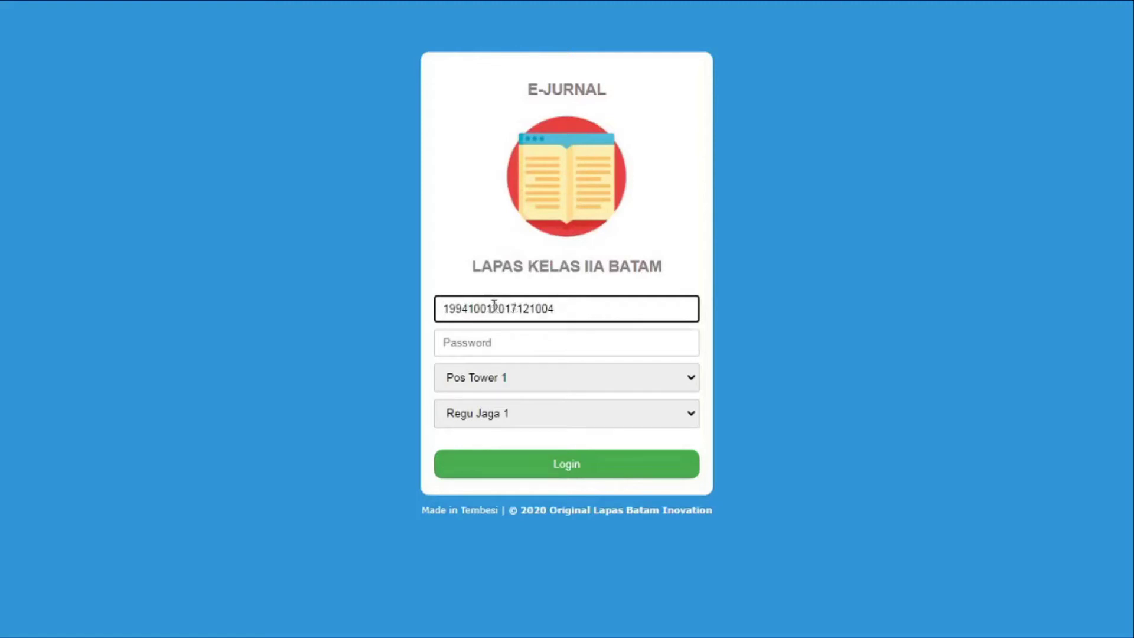
drag(492, 307, 423, 310)
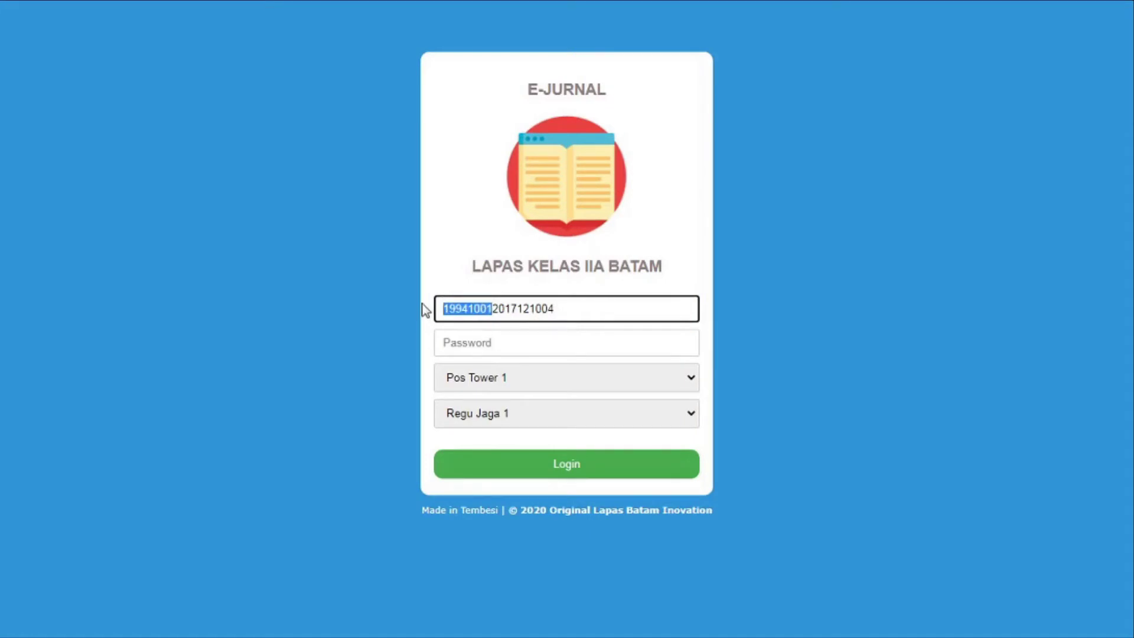
click(514, 342)
text(********)
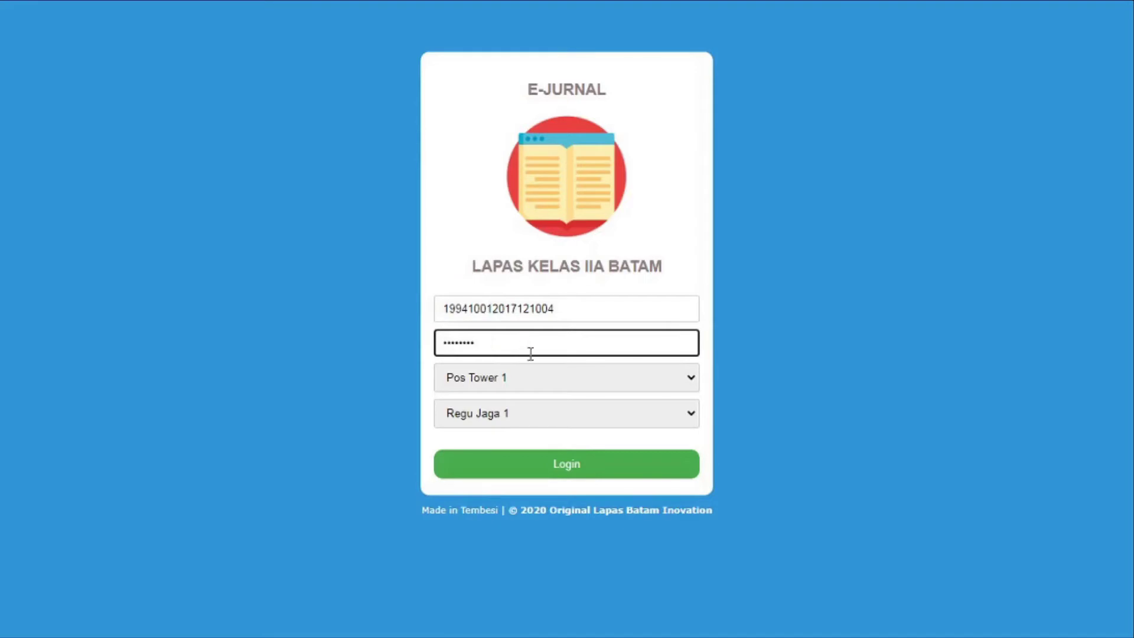
Select post Pos Tower 3 and team Regu Jaga 2, then log in
click(539, 375)
click(538, 430)
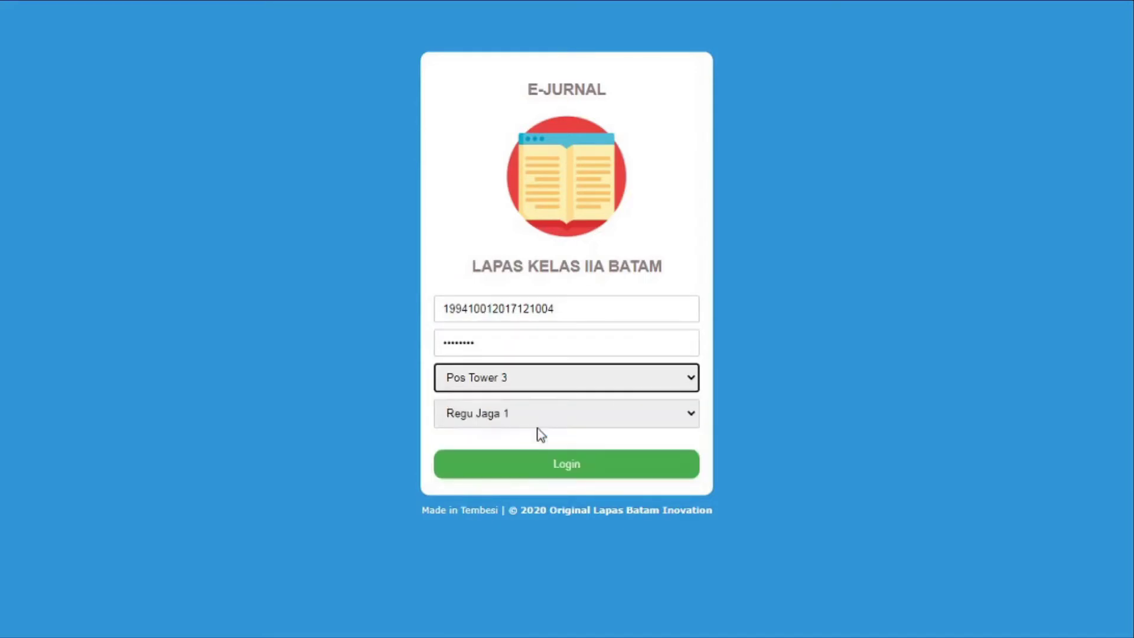
click(545, 419)
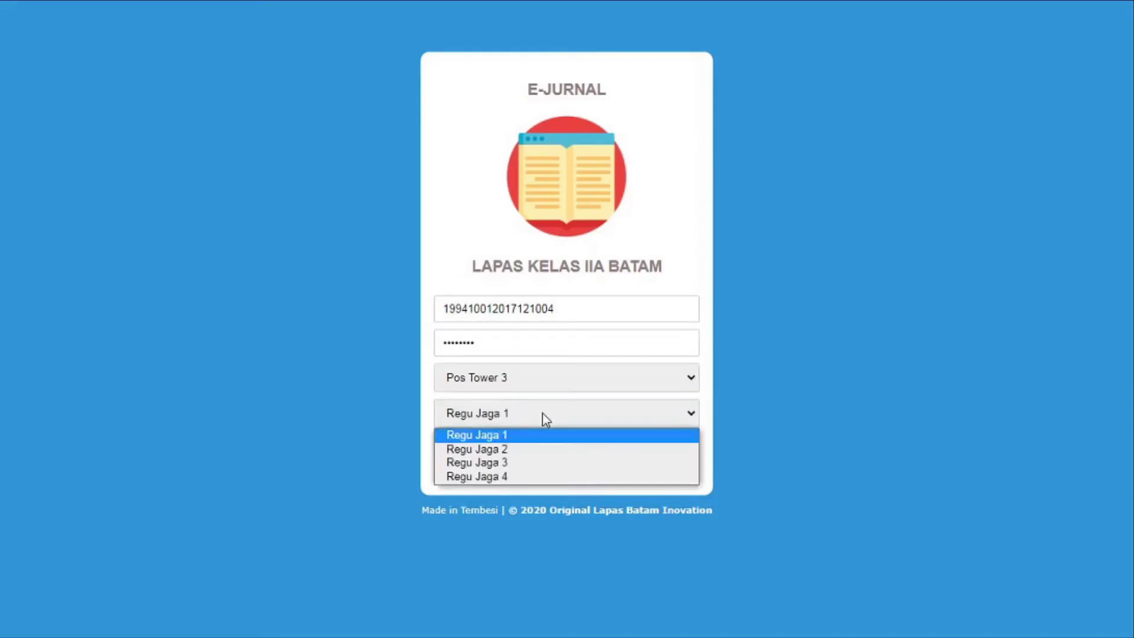
click(542, 452)
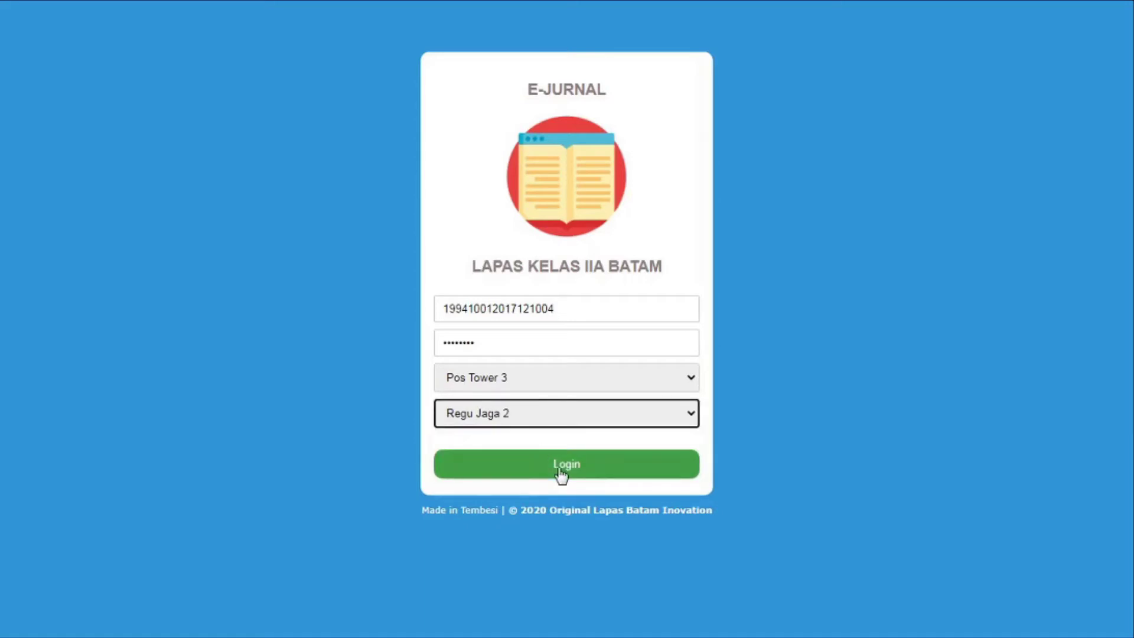
key(super+Tab)
key(Tab)
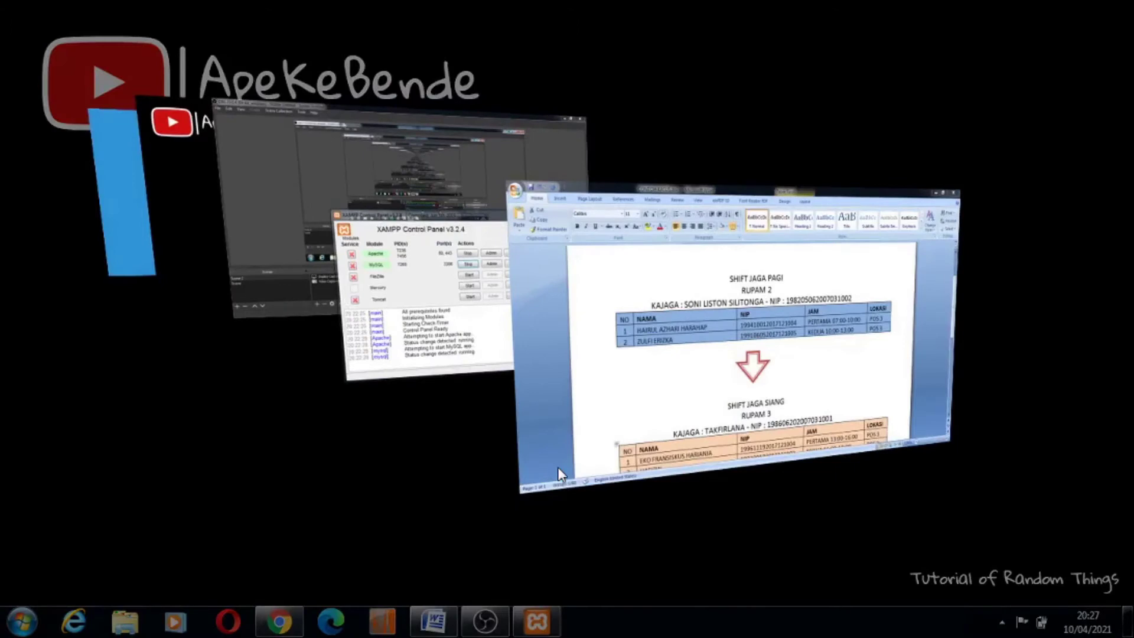
key(Tab)
key(Tab)
key(Tab)
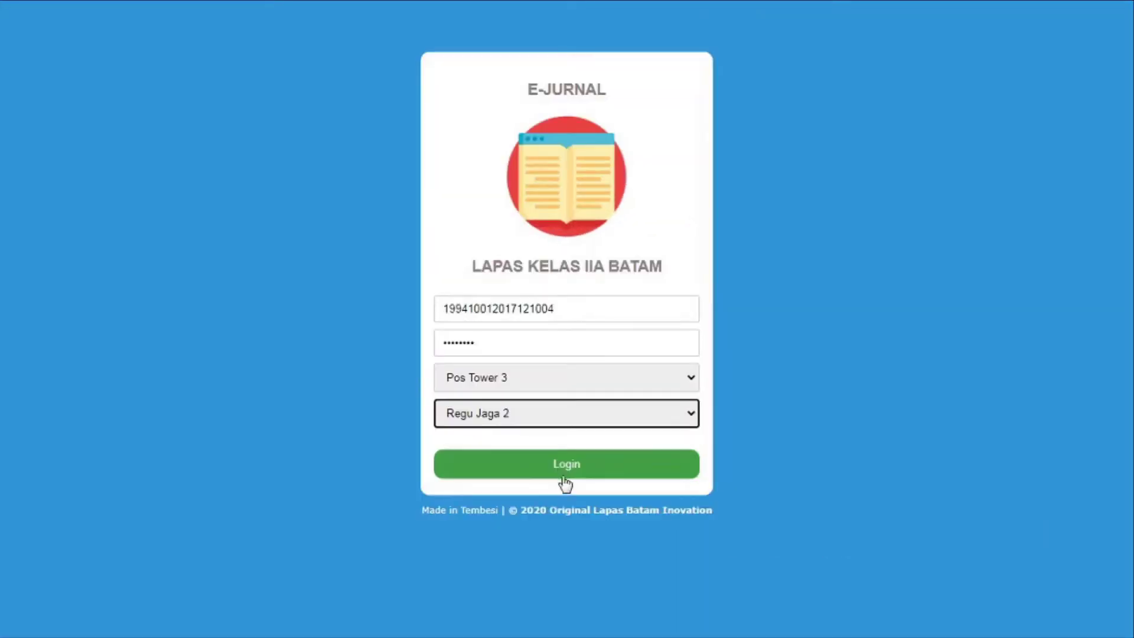
click(564, 477)
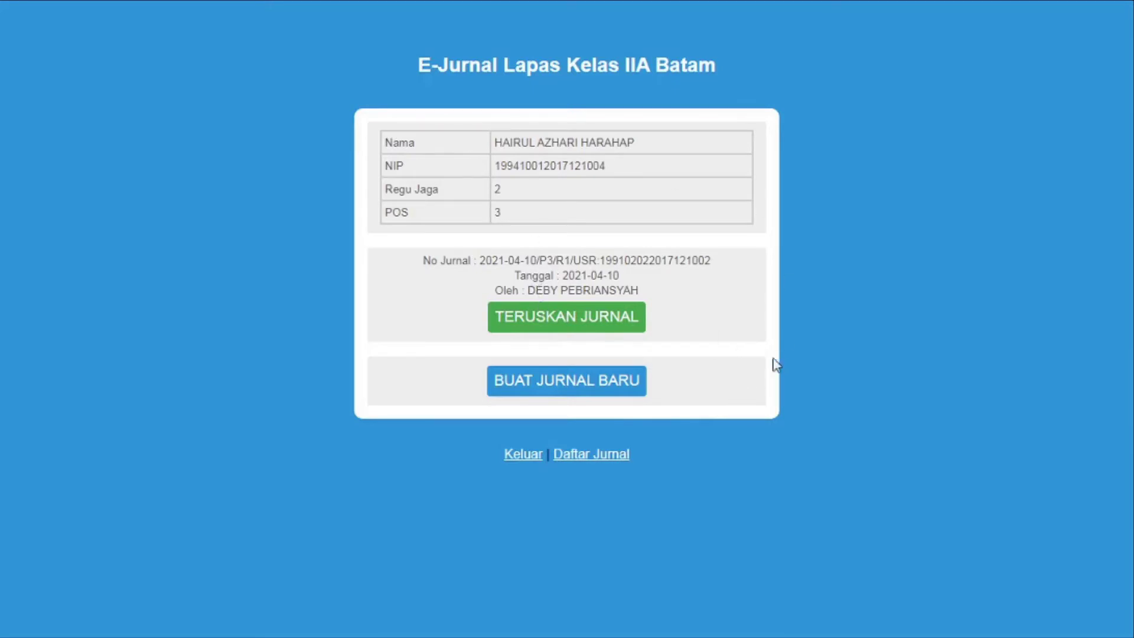
Start a new journal for the pending 10-04-2021 shift
click(622, 386)
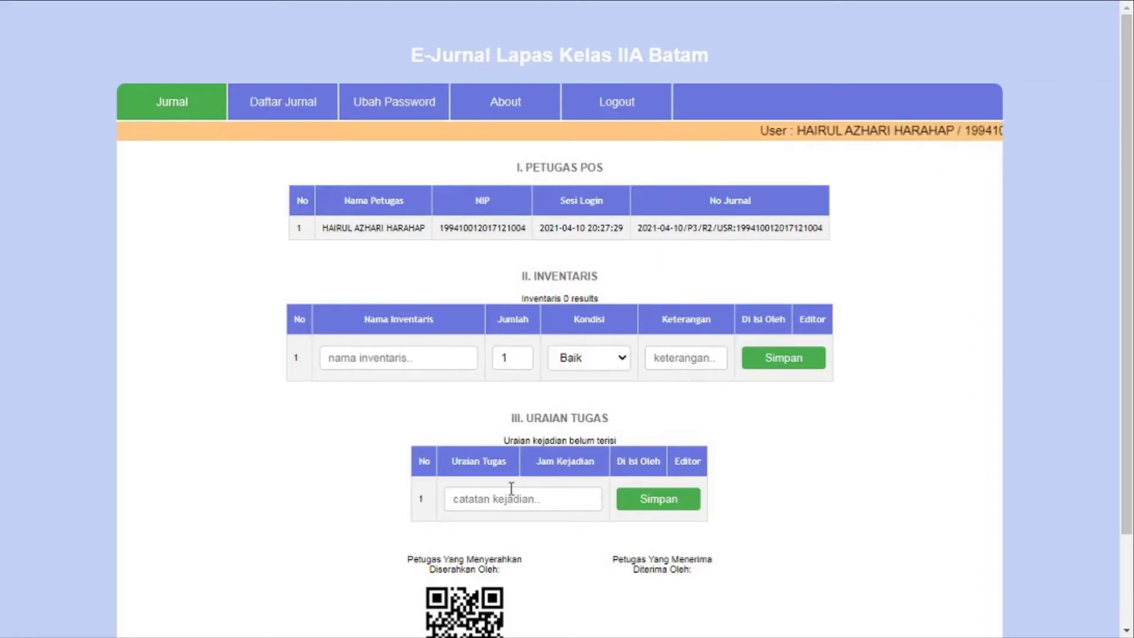
scroll(511, 488, down, 2)
scroll(547, 458, up, 2)
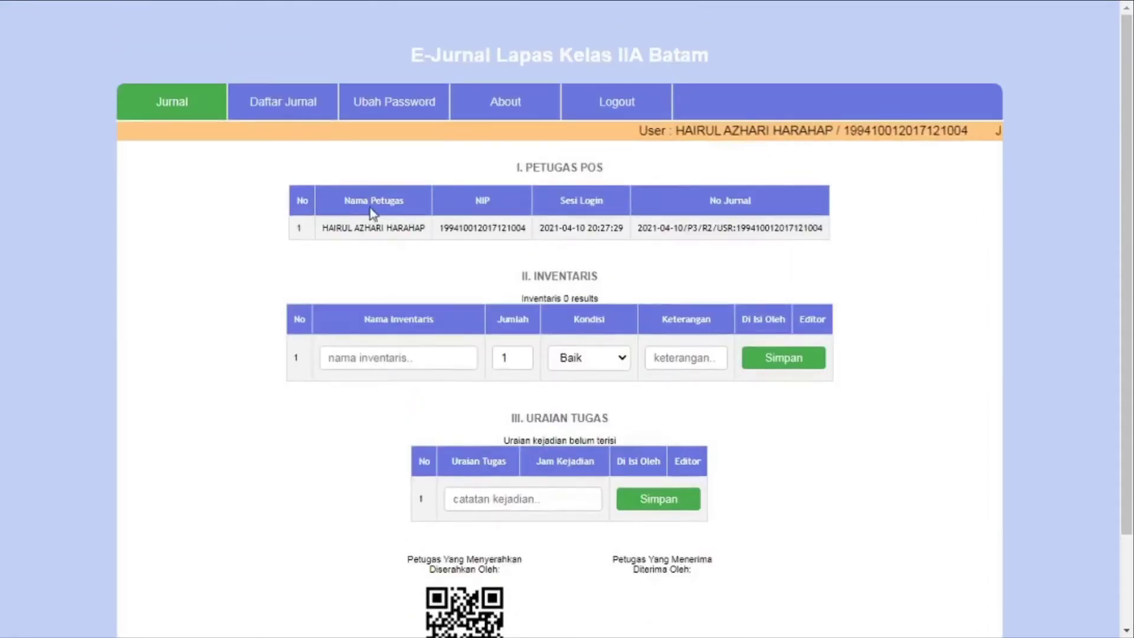
Set and confirm a new account password, save it, and let Chrome remember it
click(397, 107)
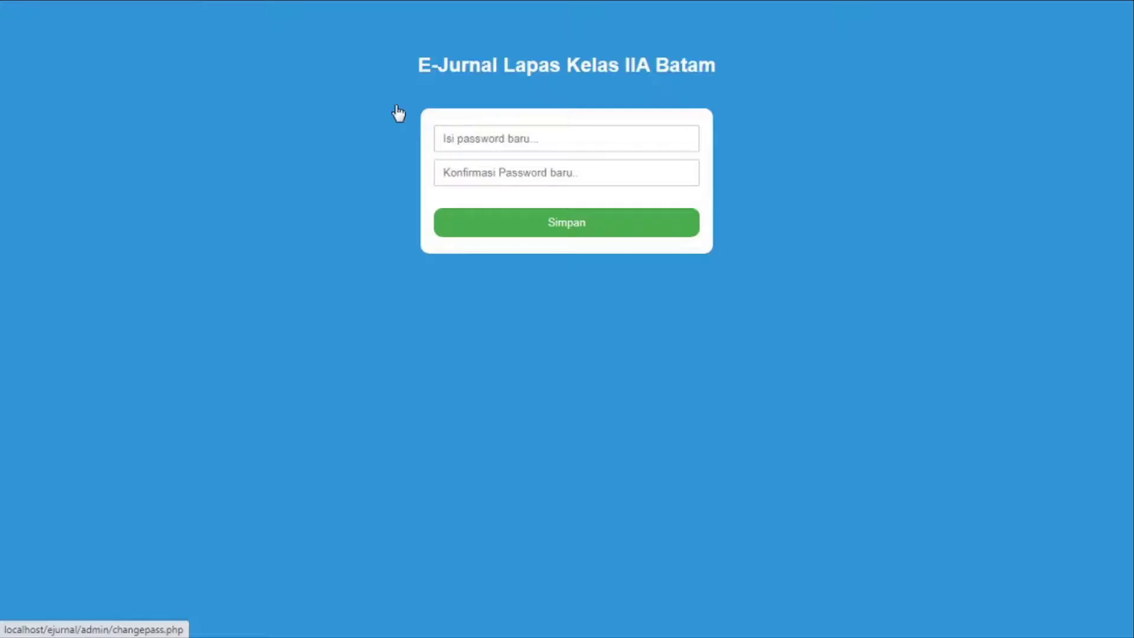
click(519, 139)
text(1234)
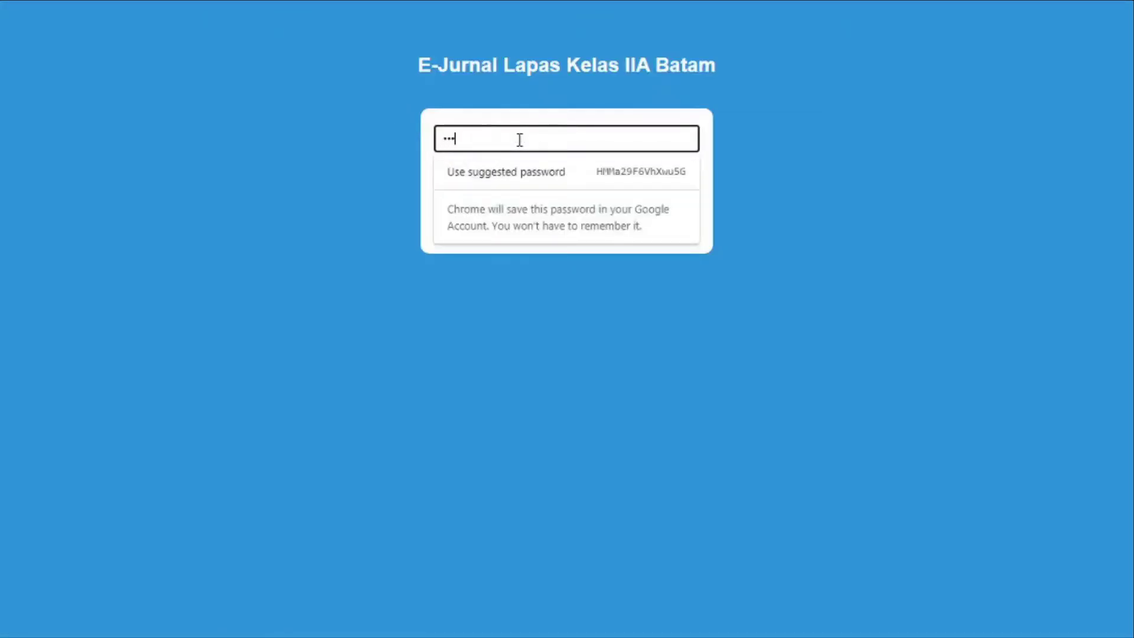
click(885, 177)
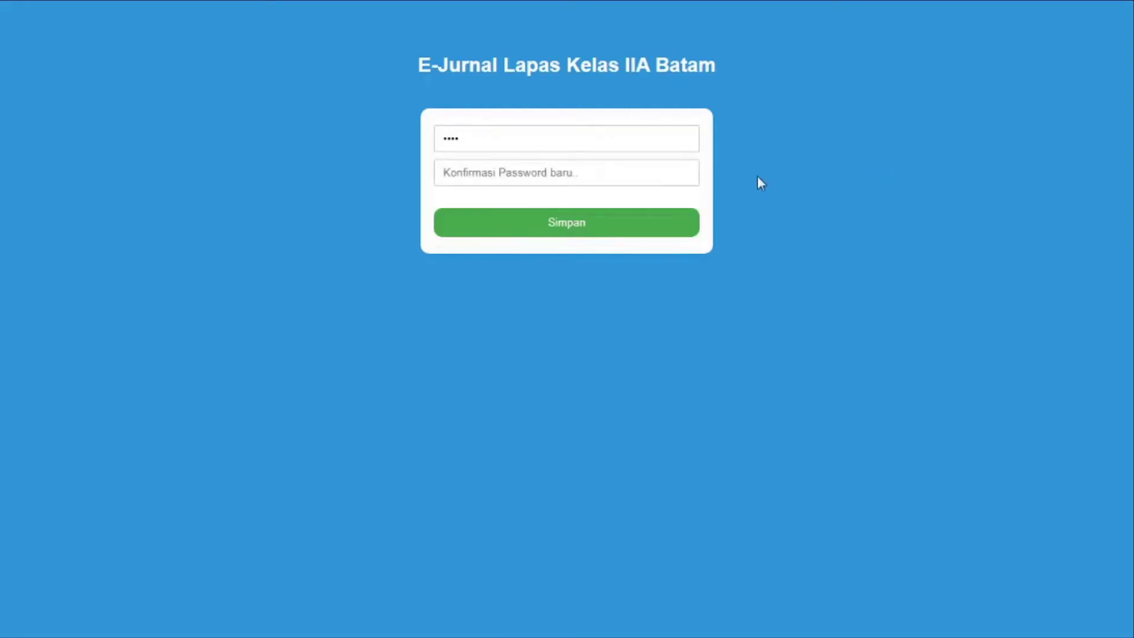
click(660, 176)
text(123)
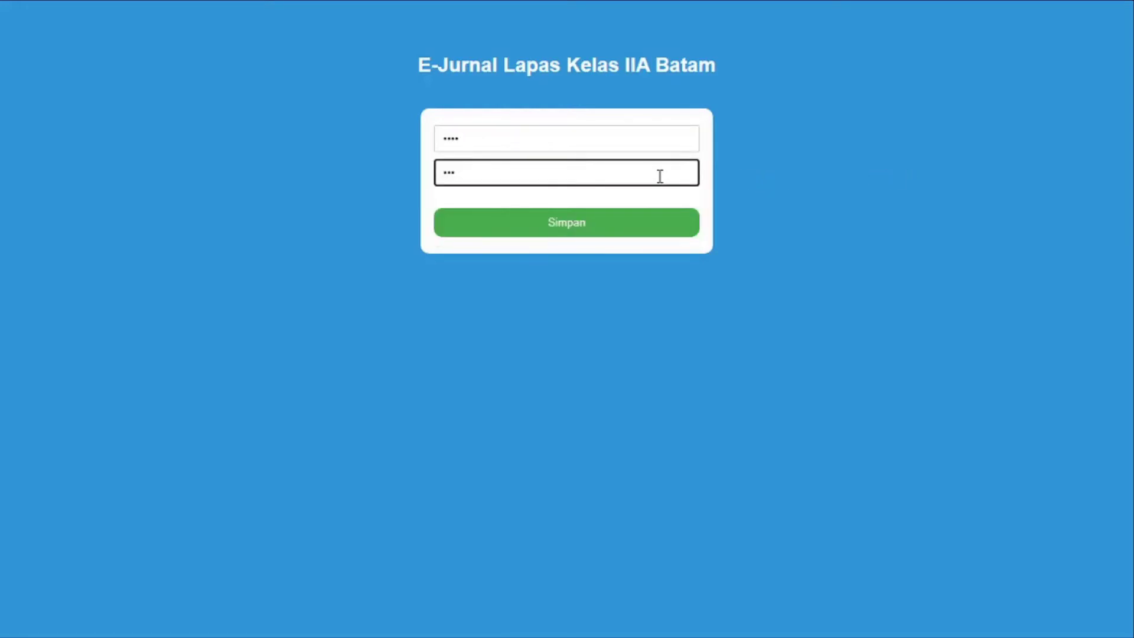
text(4)
click(637, 237)
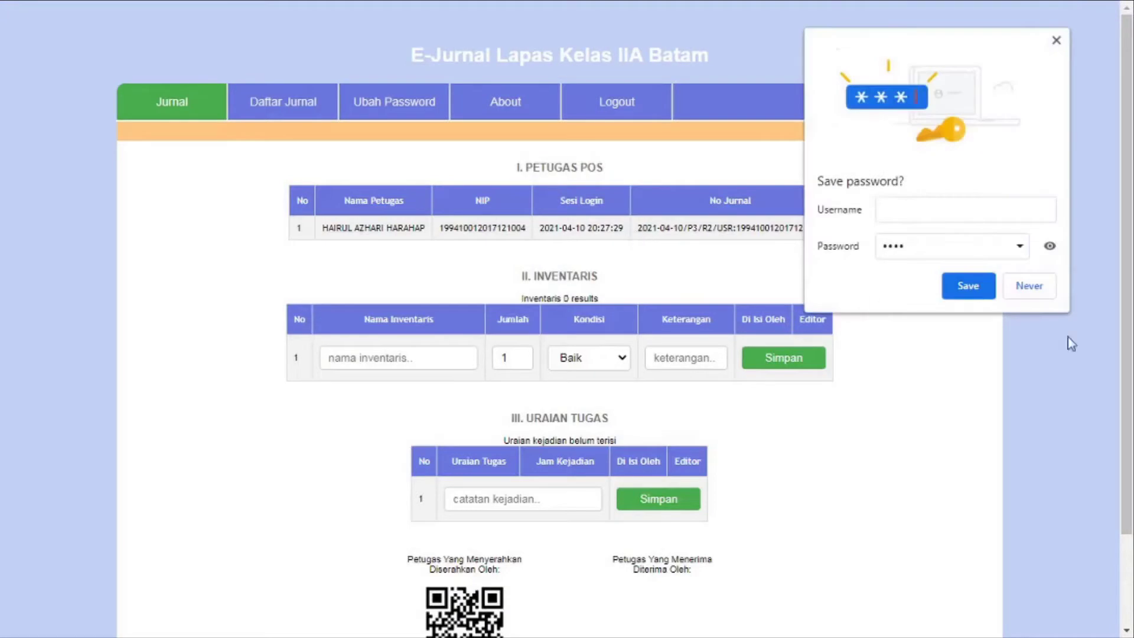
click(965, 284)
Add Sapu as the first inventory item with condition Baik
scroll(956, 275, down, 2)
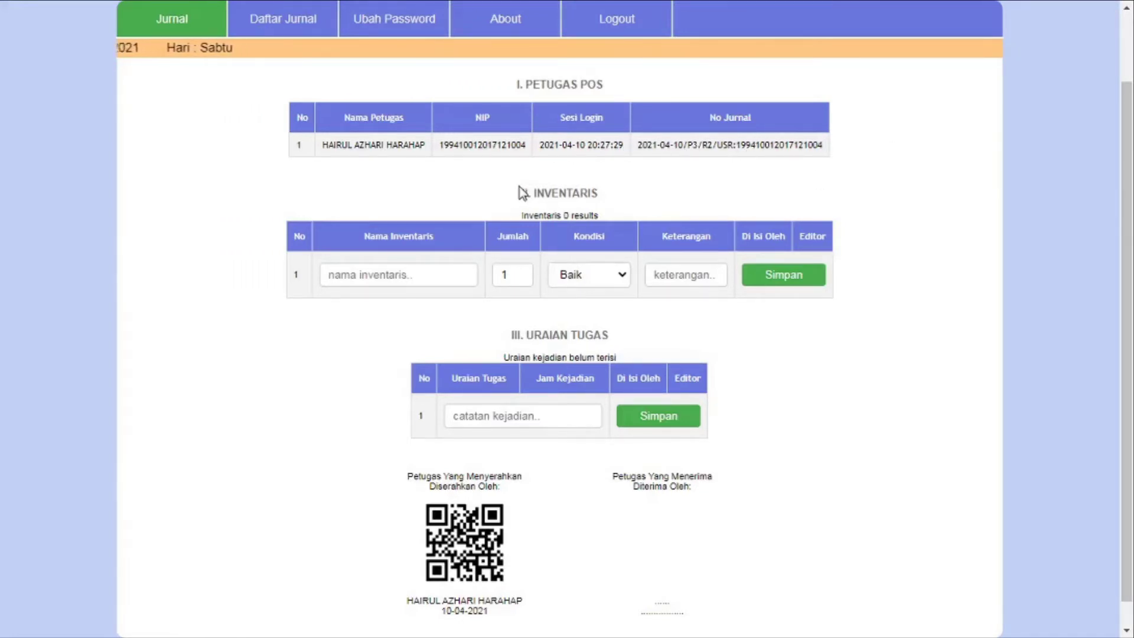
scroll(519, 190, down, 1)
click(418, 247)
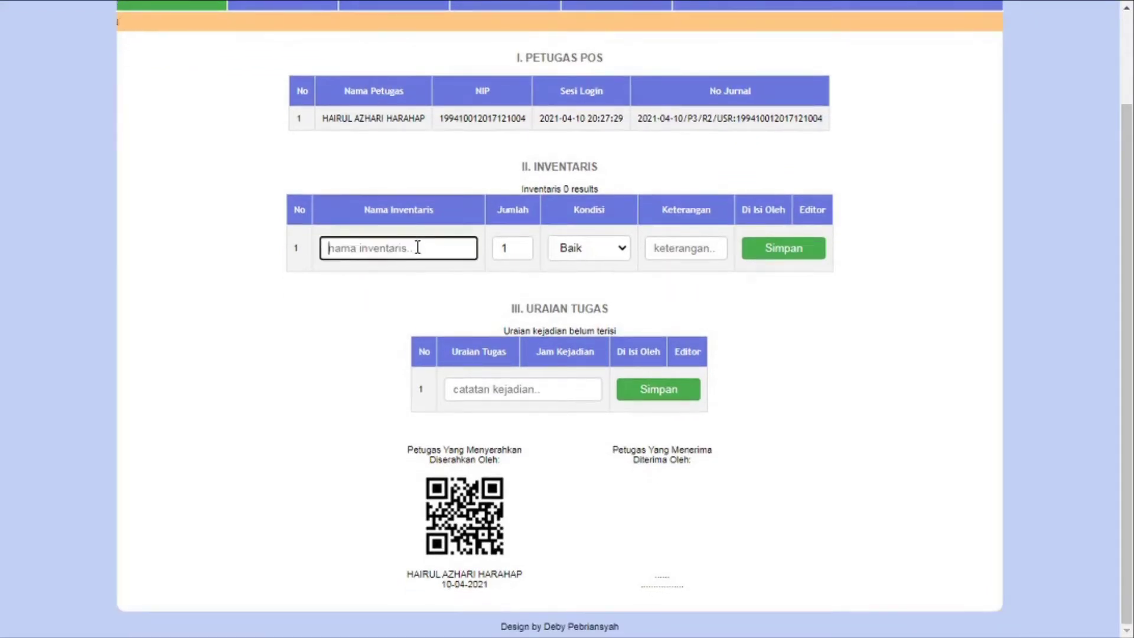
text(sA)
key(BackSpace)
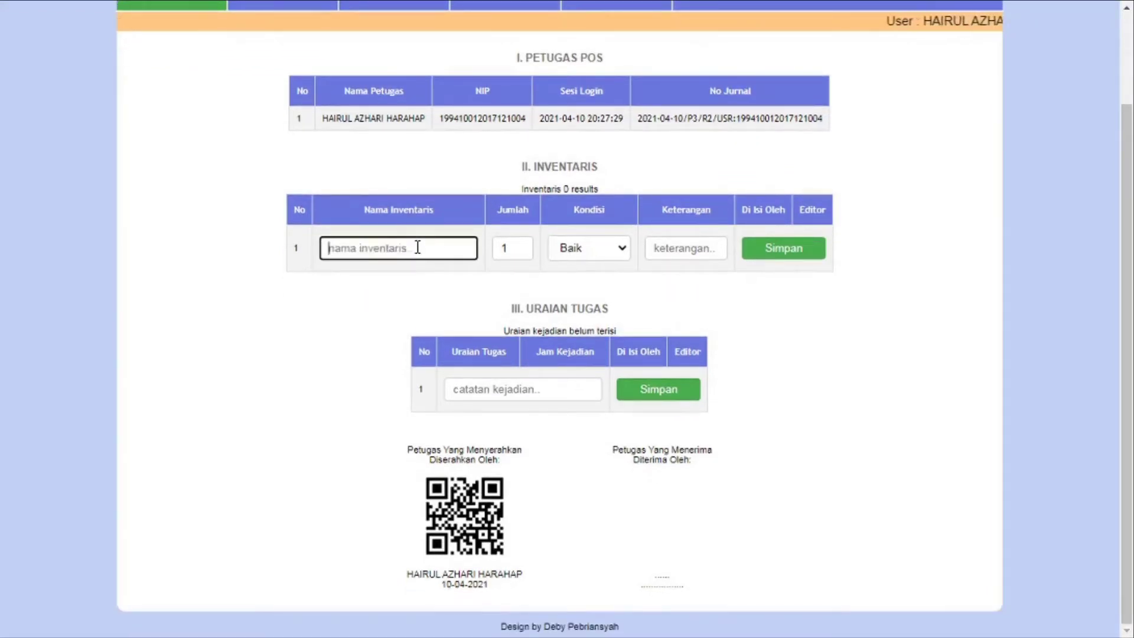
text(Sapu)
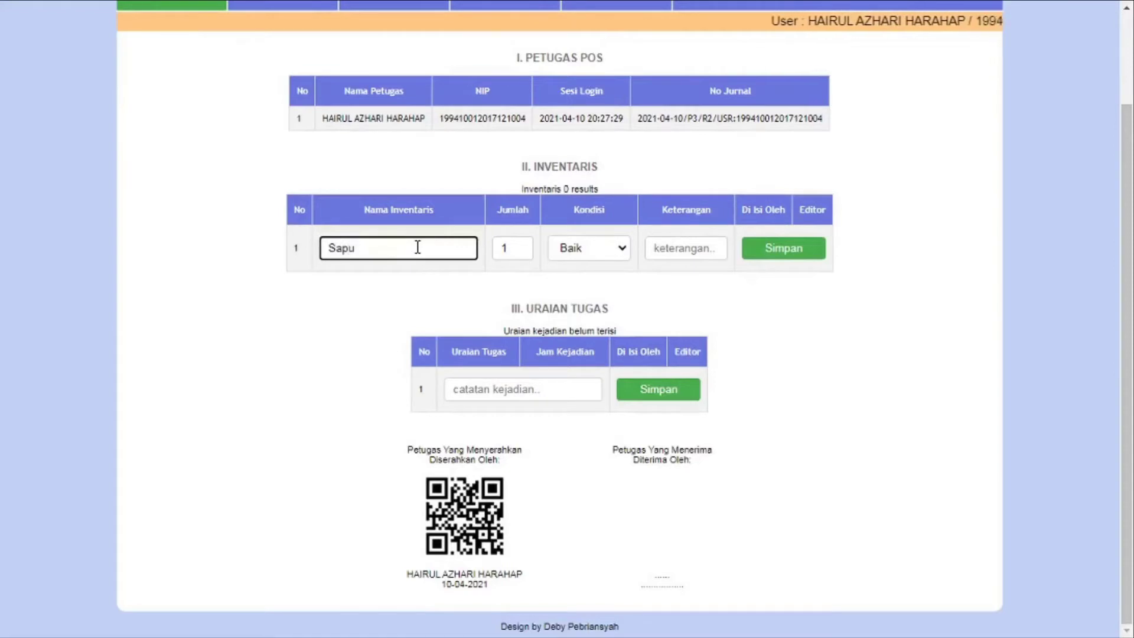
click(623, 248)
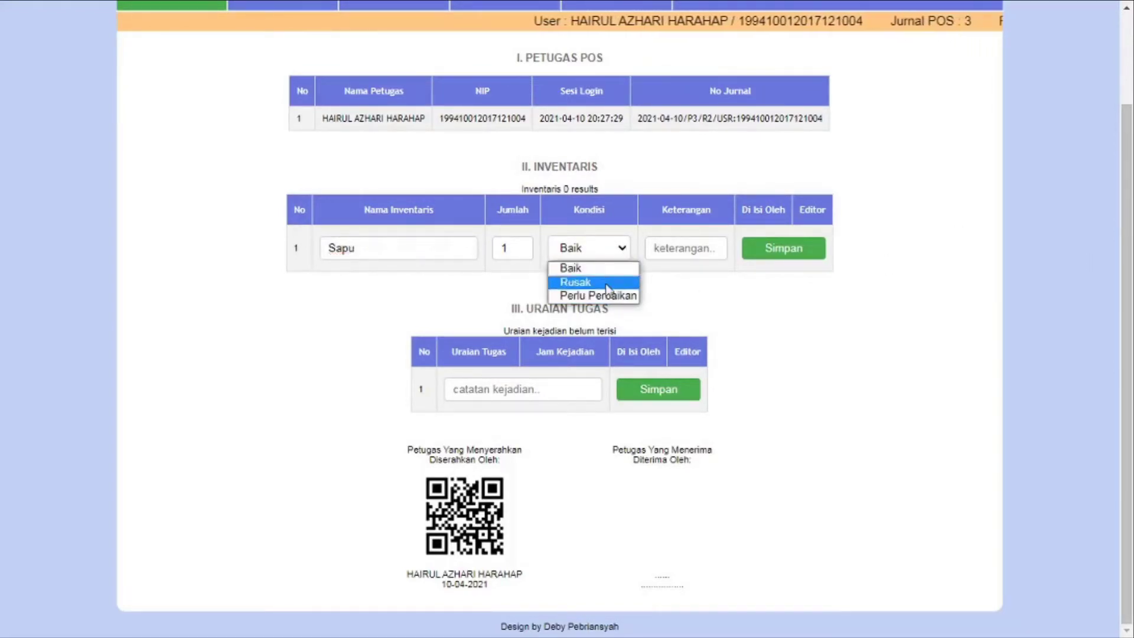
click(703, 294)
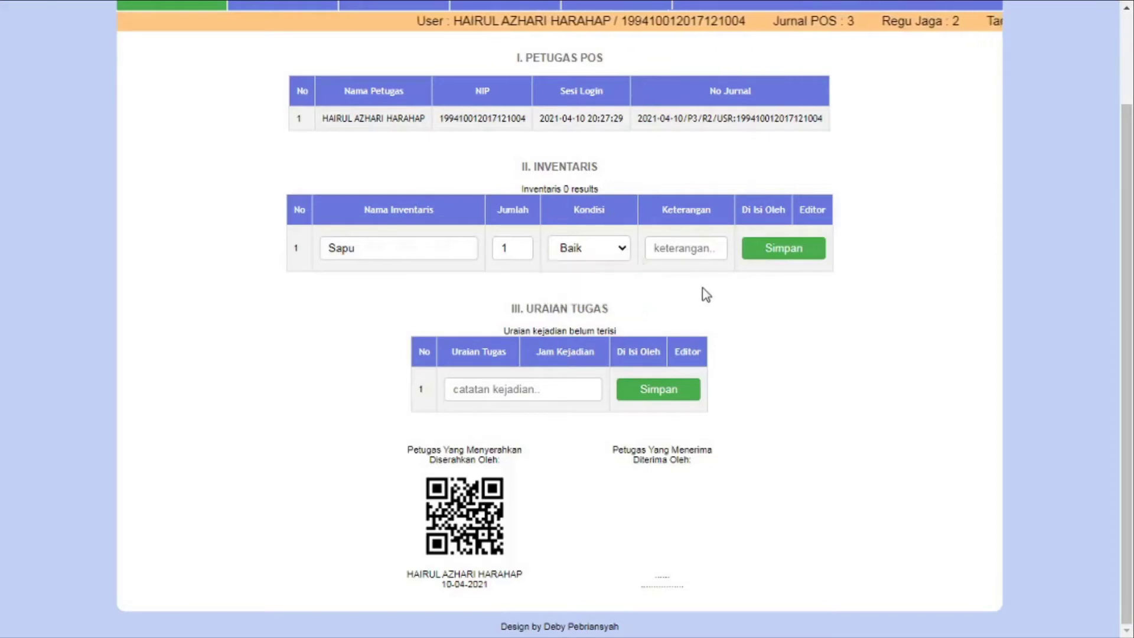
click(685, 246)
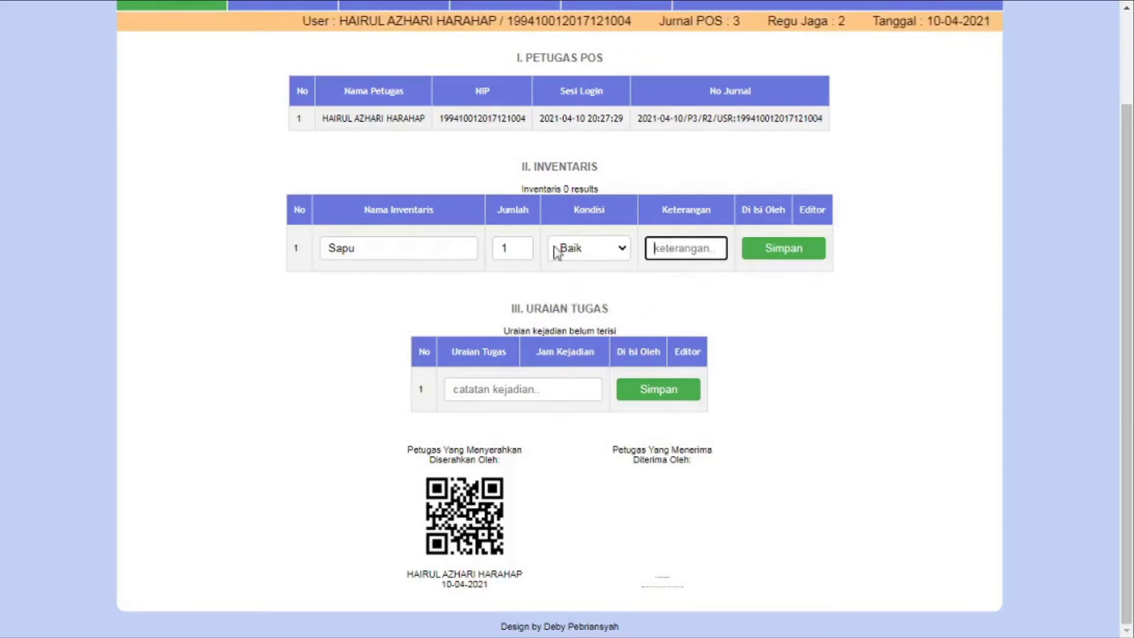
click(800, 256)
Add HT and Senjata Shotgun as the second and third inventory items
scroll(787, 253, down, 2)
click(328, 250)
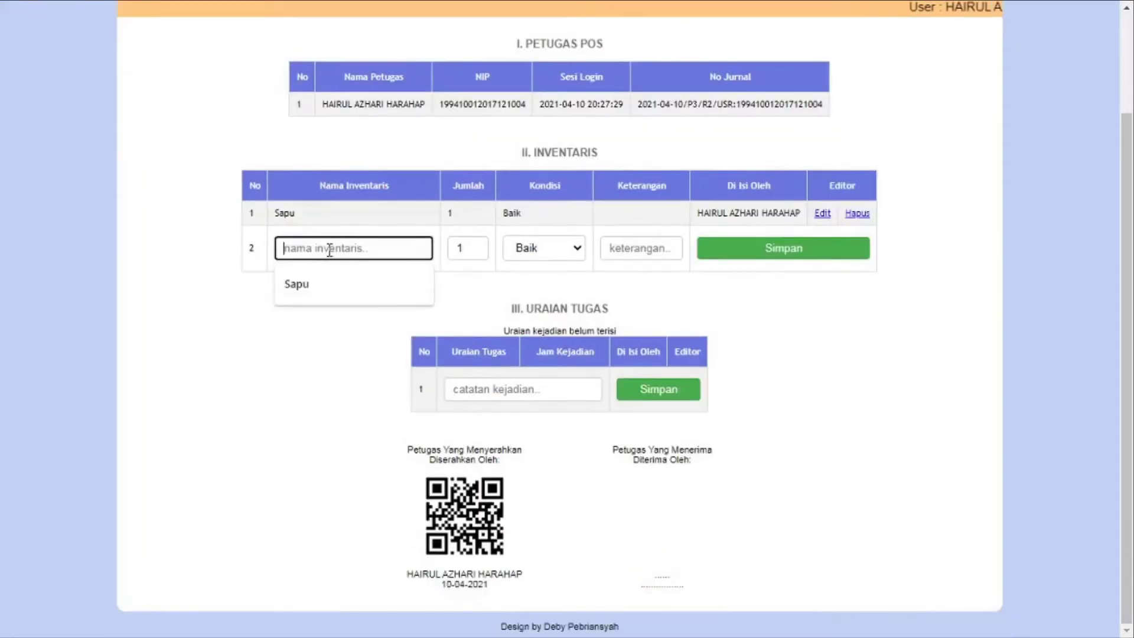
text(HT)
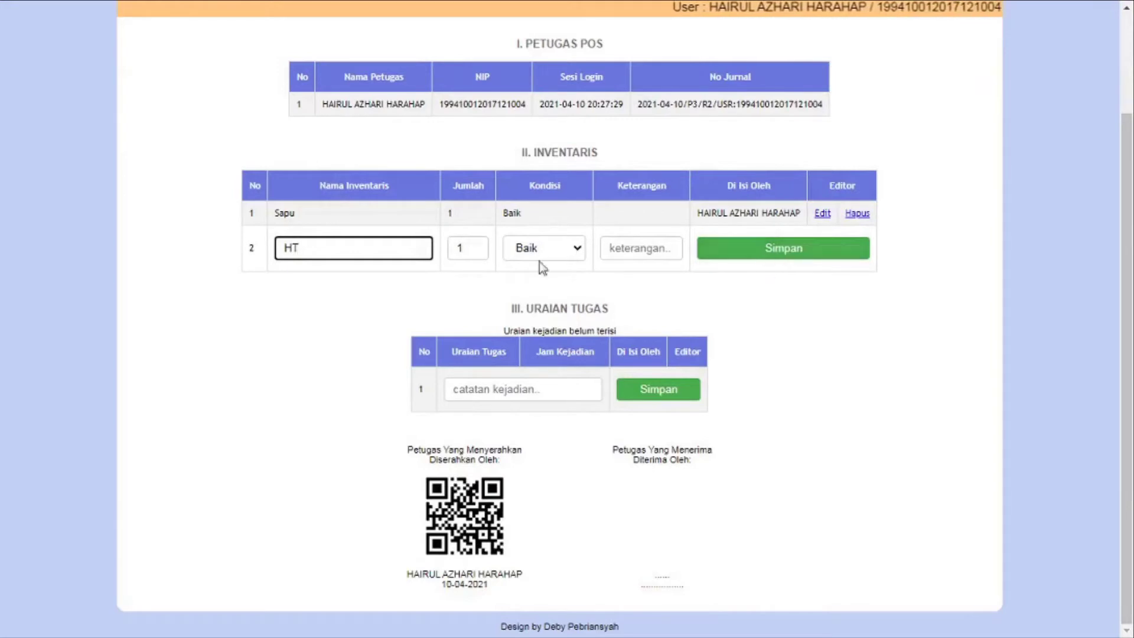
click(788, 253)
scroll(788, 253, down, 2)
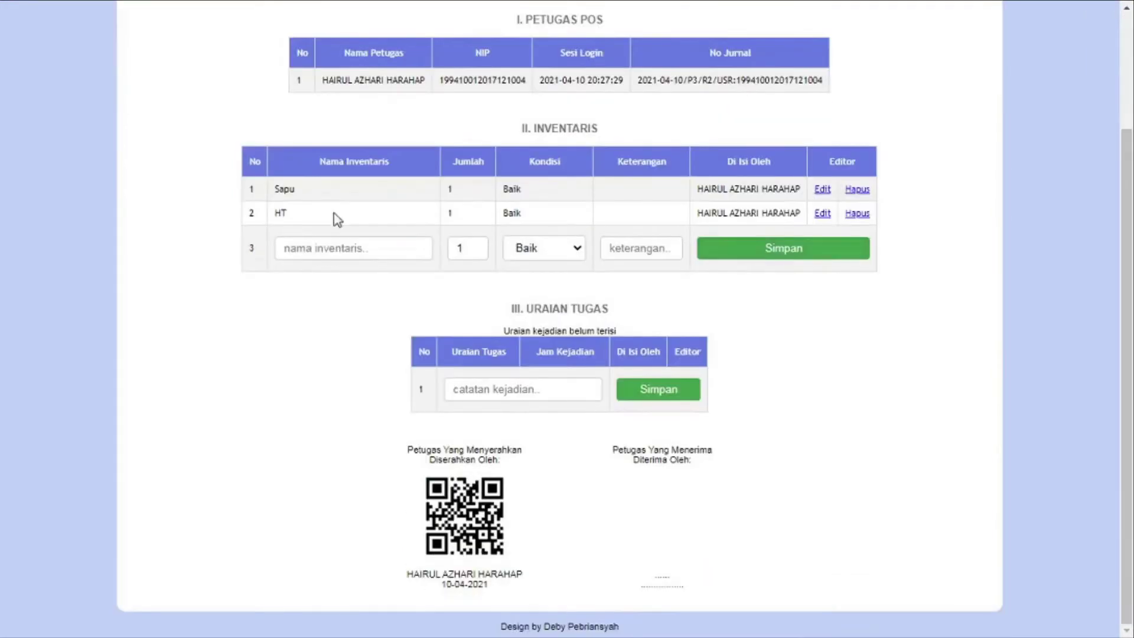
click(361, 251)
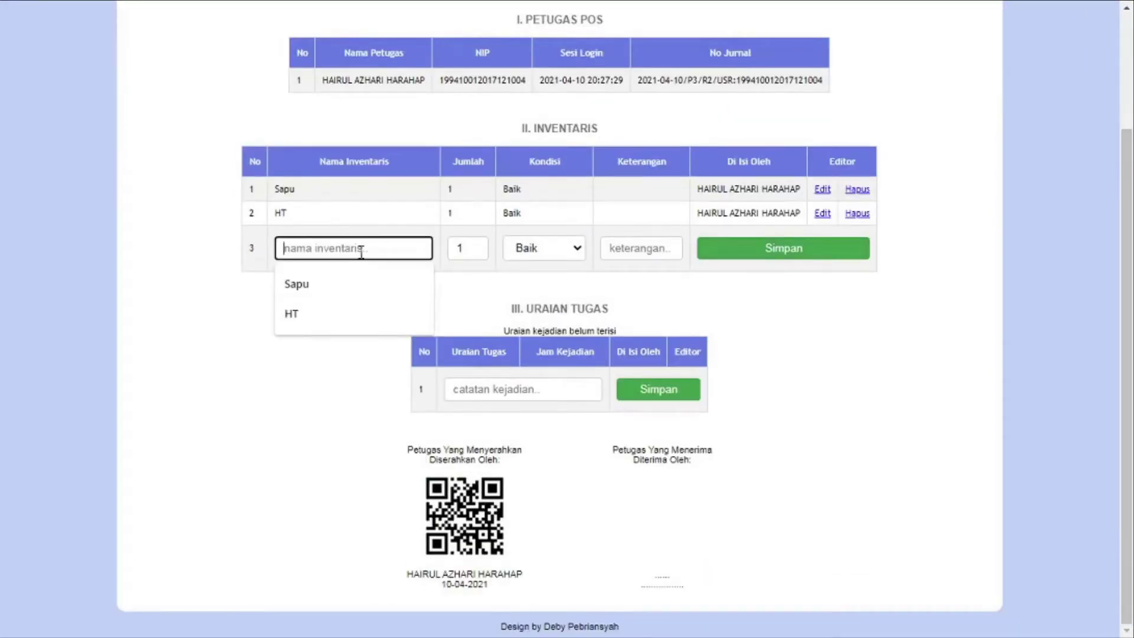
text(Senjata)
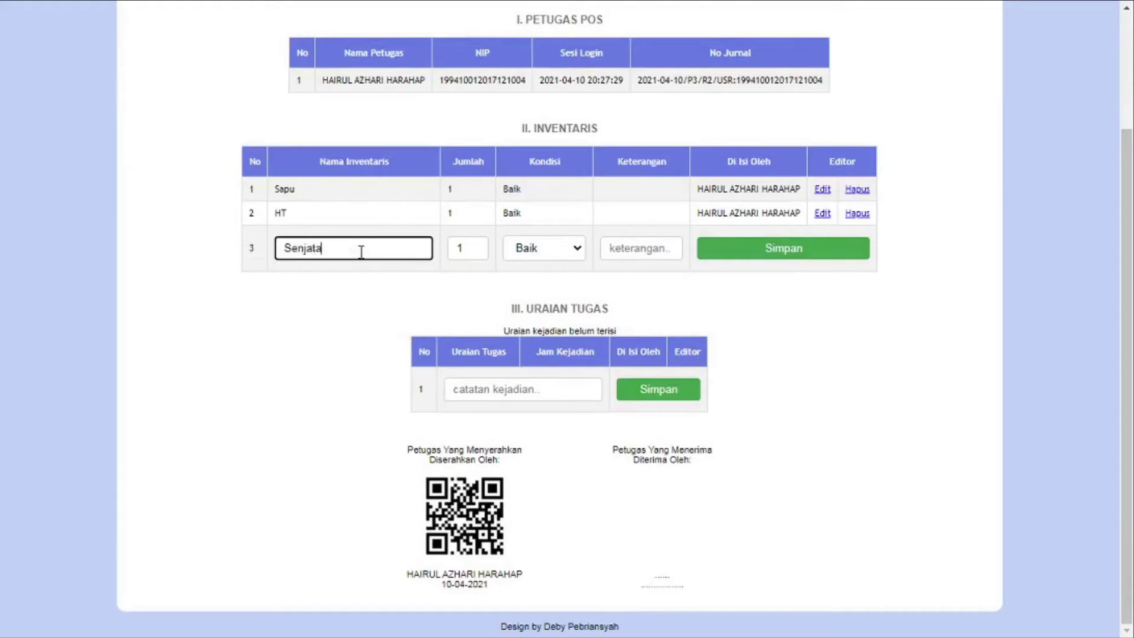
text( SH)
key(BackSpace)
text(hotgun)
click(768, 257)
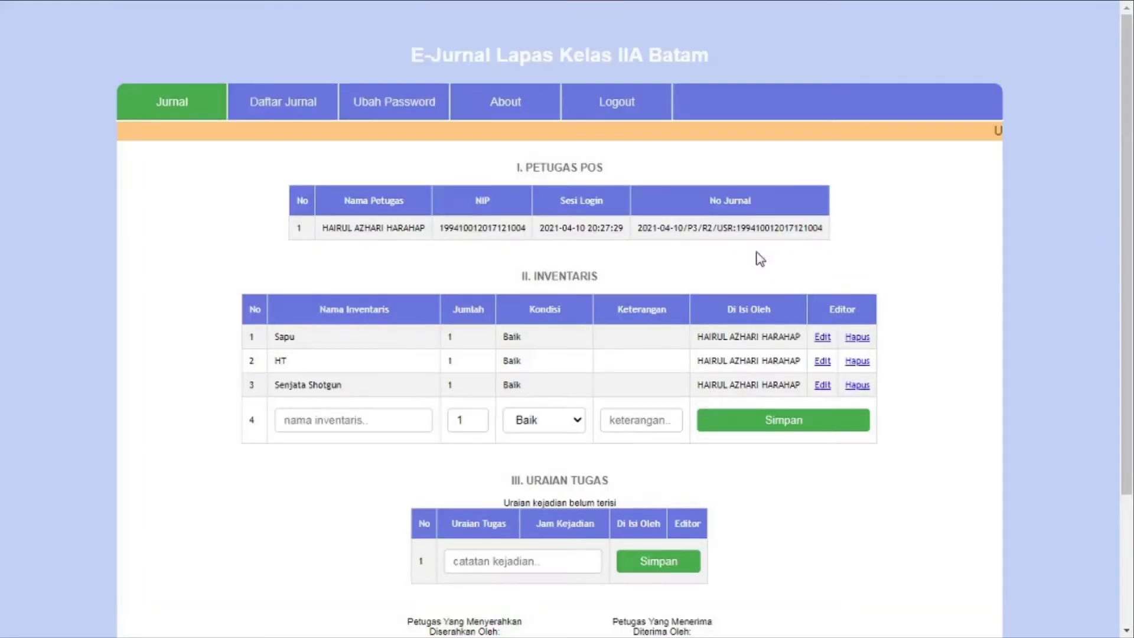
Add Amunisi with quantity 9 and condition Baik
scroll(756, 254, down, 3)
click(341, 248)
text(Amunisi)
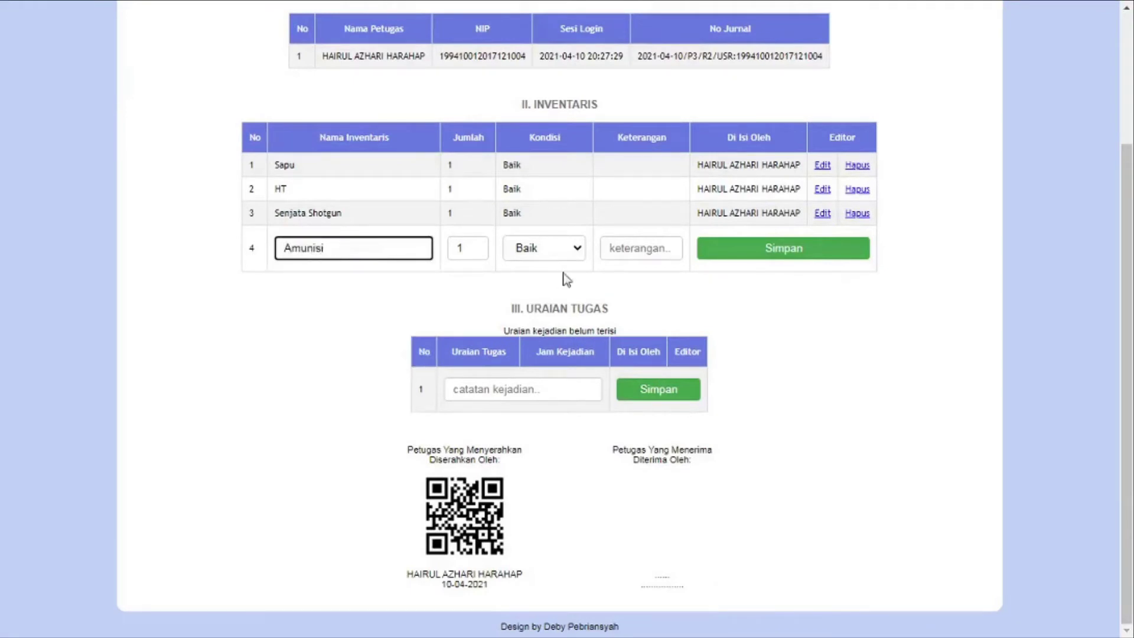
double_click(462, 247)
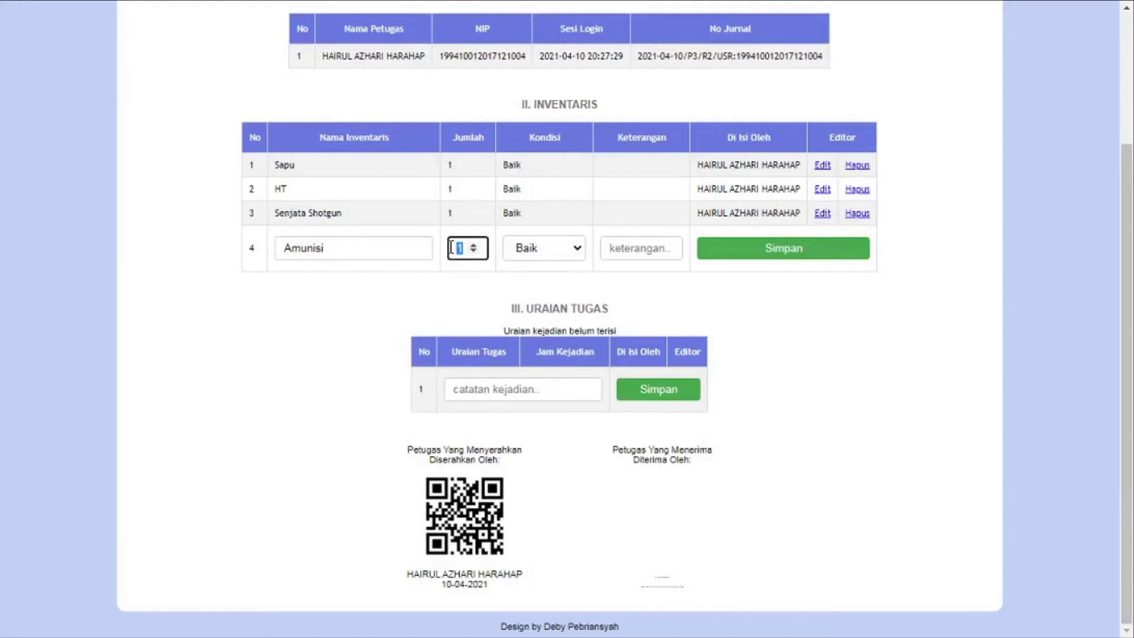
text(9)
click(574, 249)
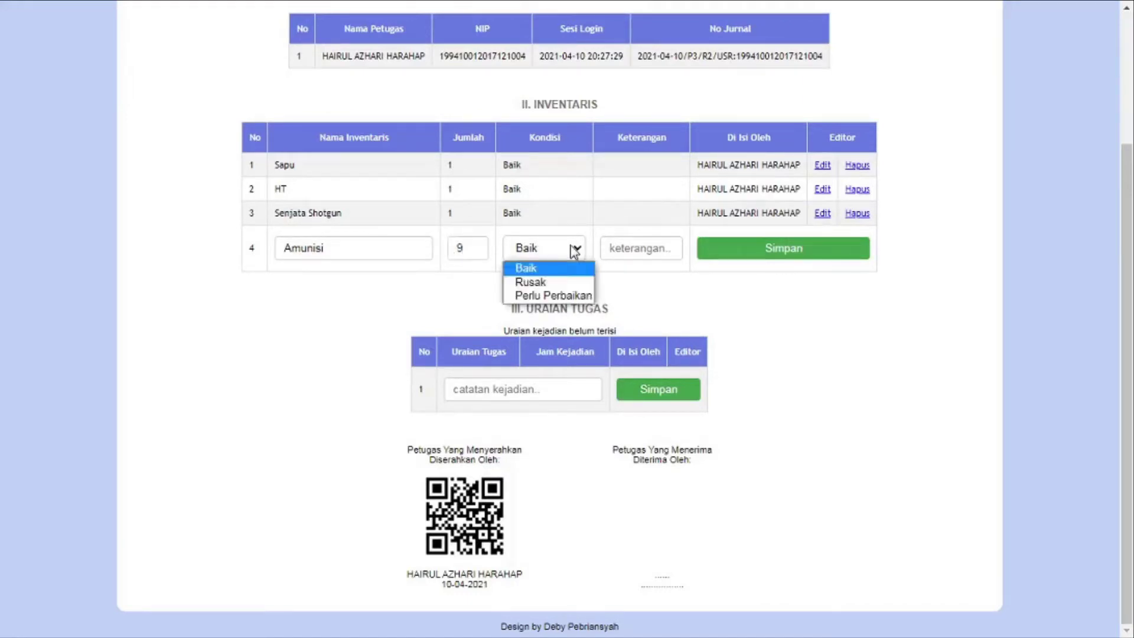
click(532, 263)
click(754, 240)
Add another Amunisi row with condition Rusak and remark 'Masuk Angin'
scroll(232, 358, down, 3)
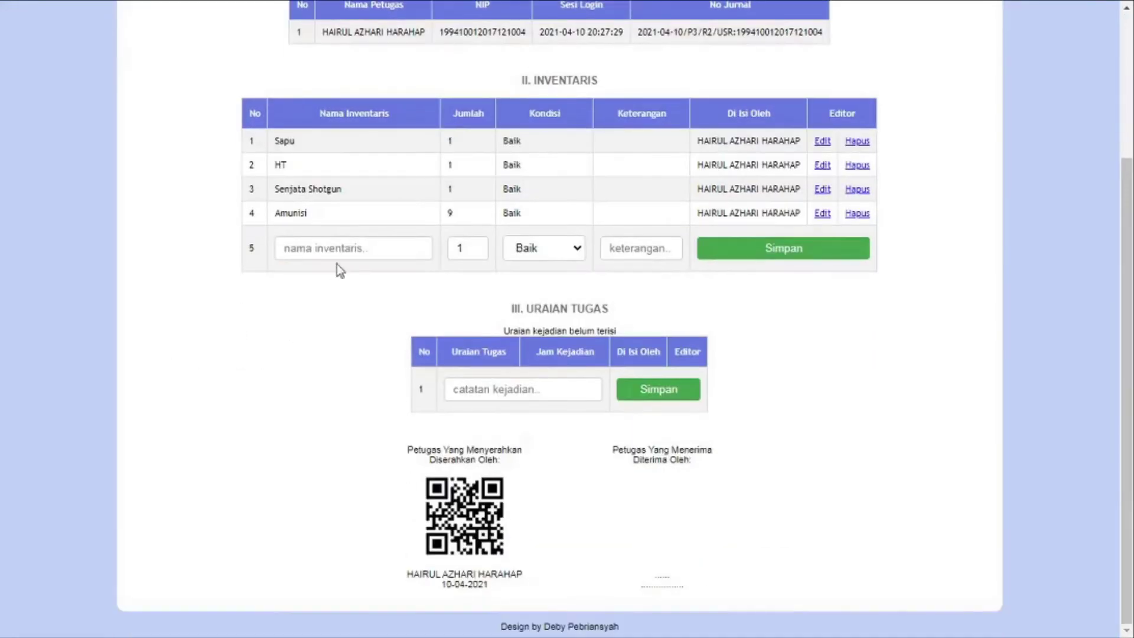
click(333, 251)
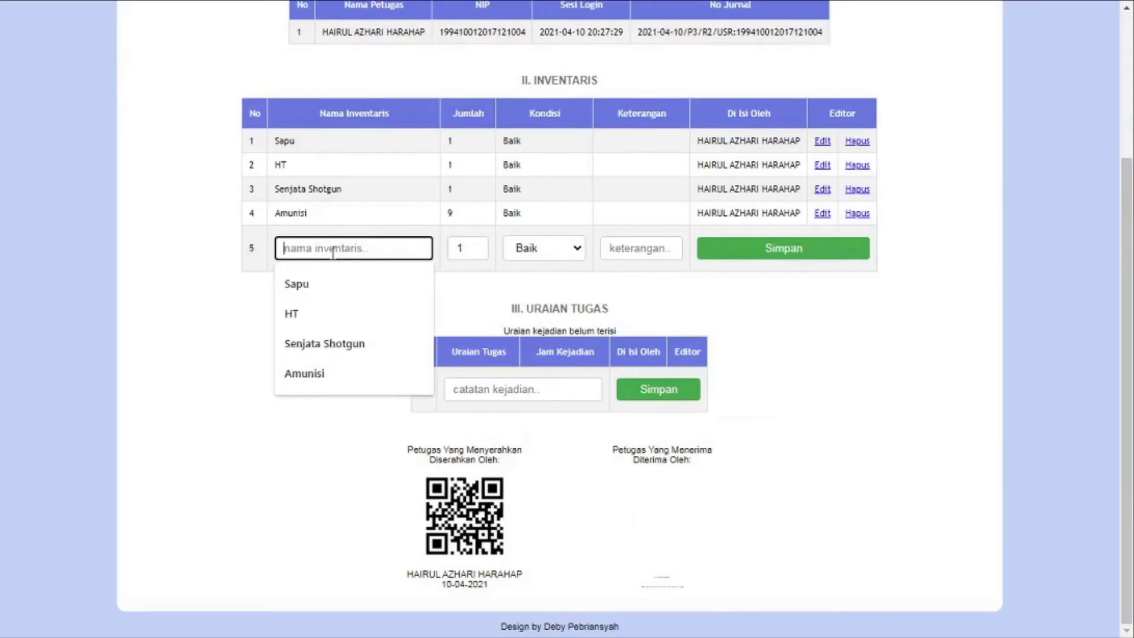
click(312, 377)
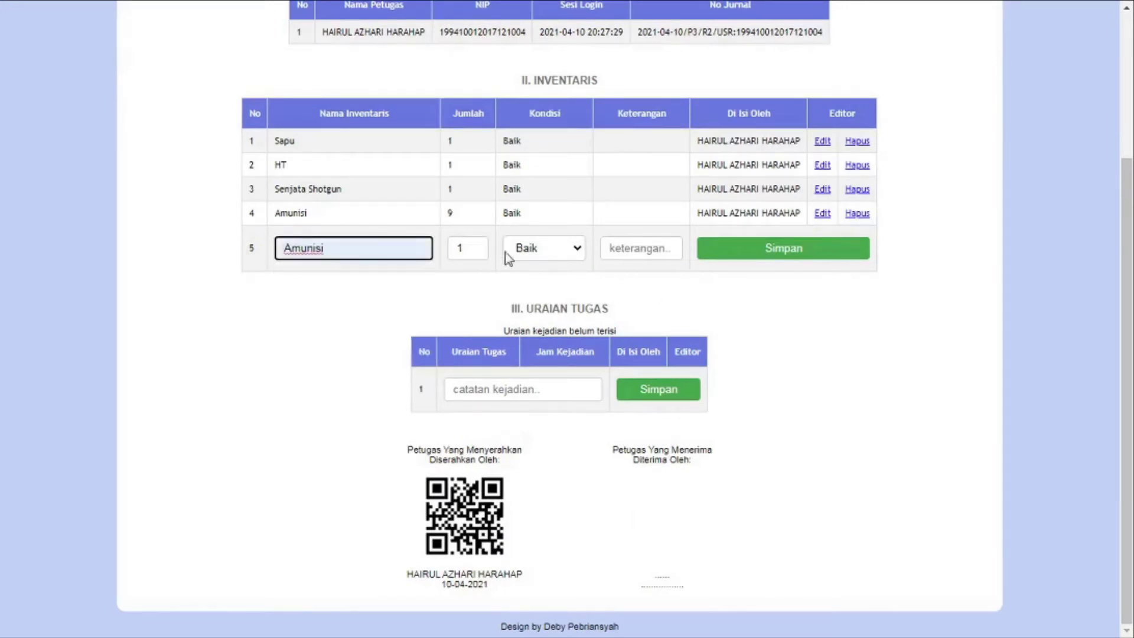
click(554, 251)
click(557, 283)
click(650, 247)
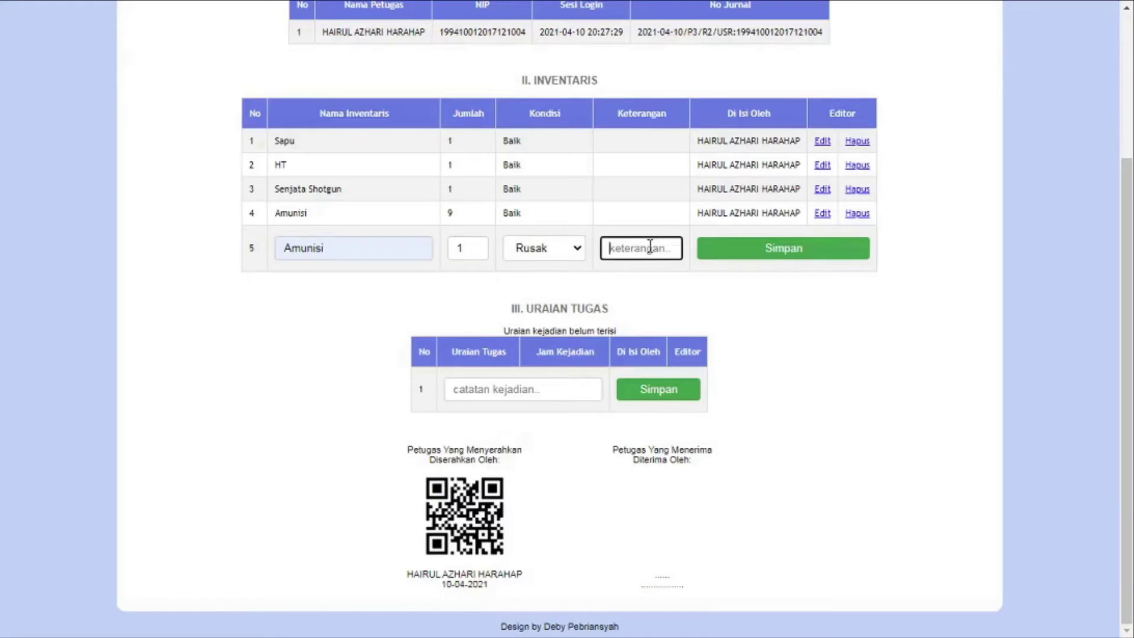
text(Masuk Angin)
click(750, 254)
Add Kipas Angin as the sixth inventory item
scroll(452, 270, down, 4)
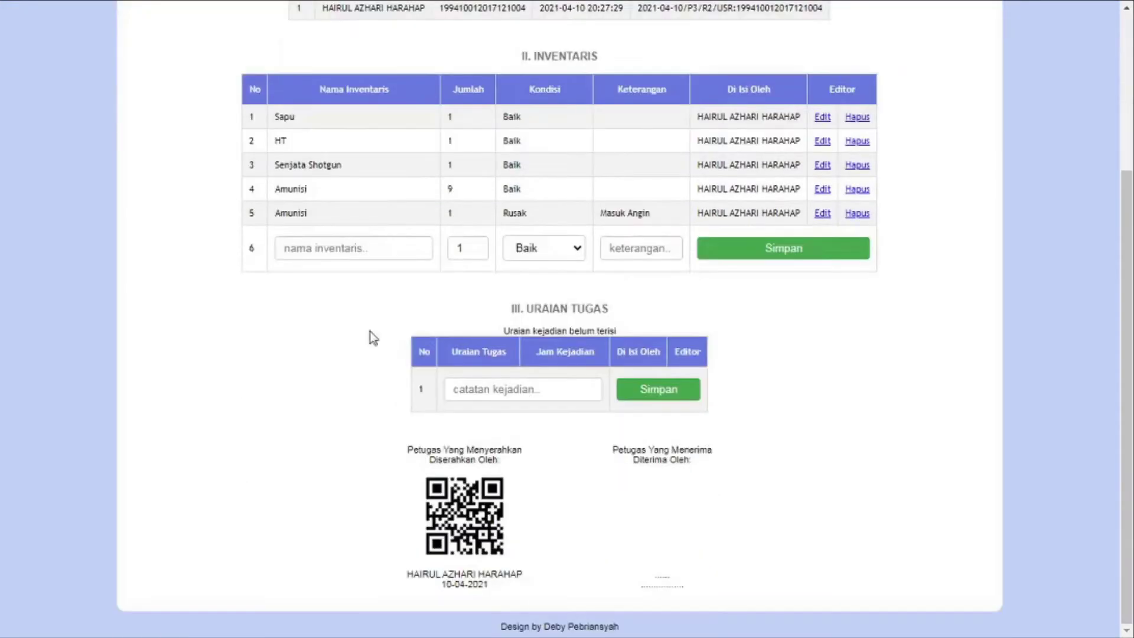
click(350, 249)
text(Kip)
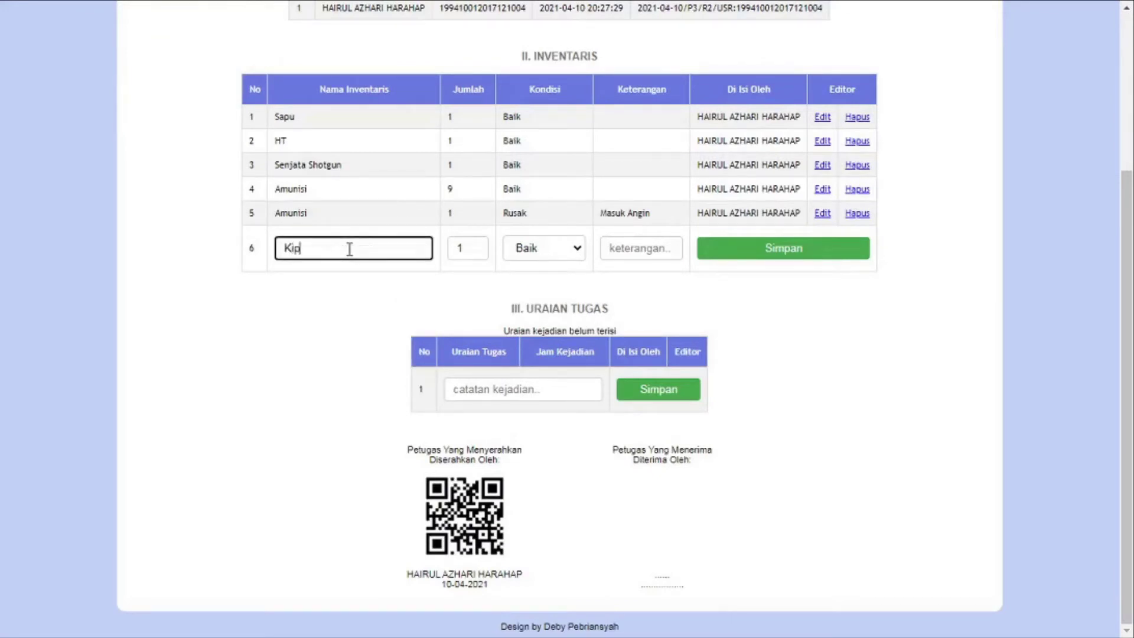
text(as Angin)
click(818, 254)
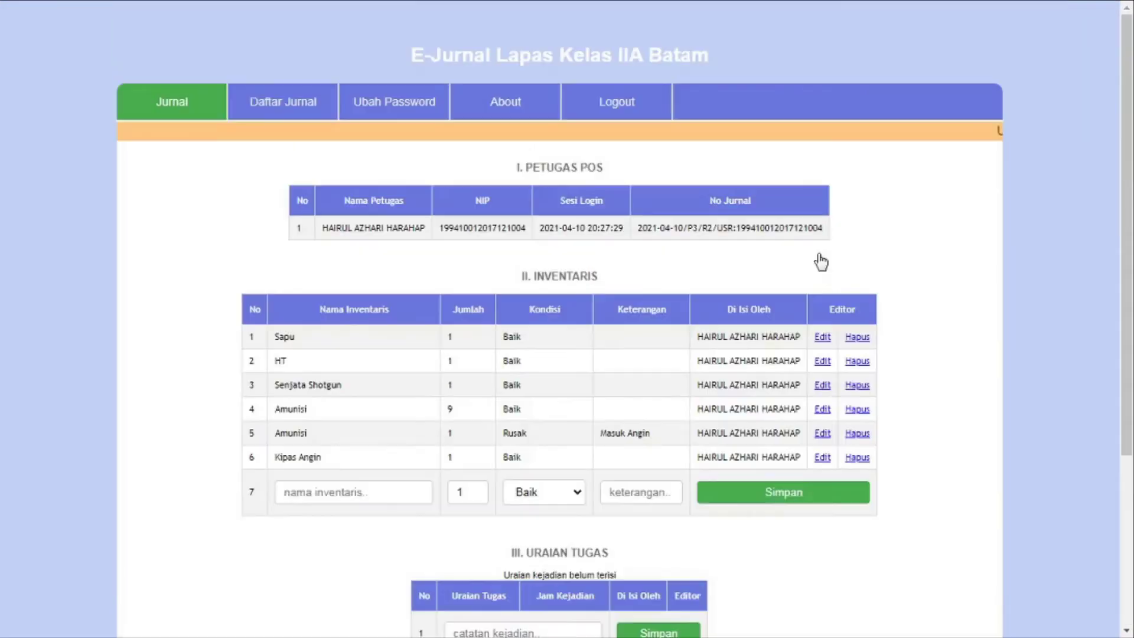
scroll(876, 234, down, 3)
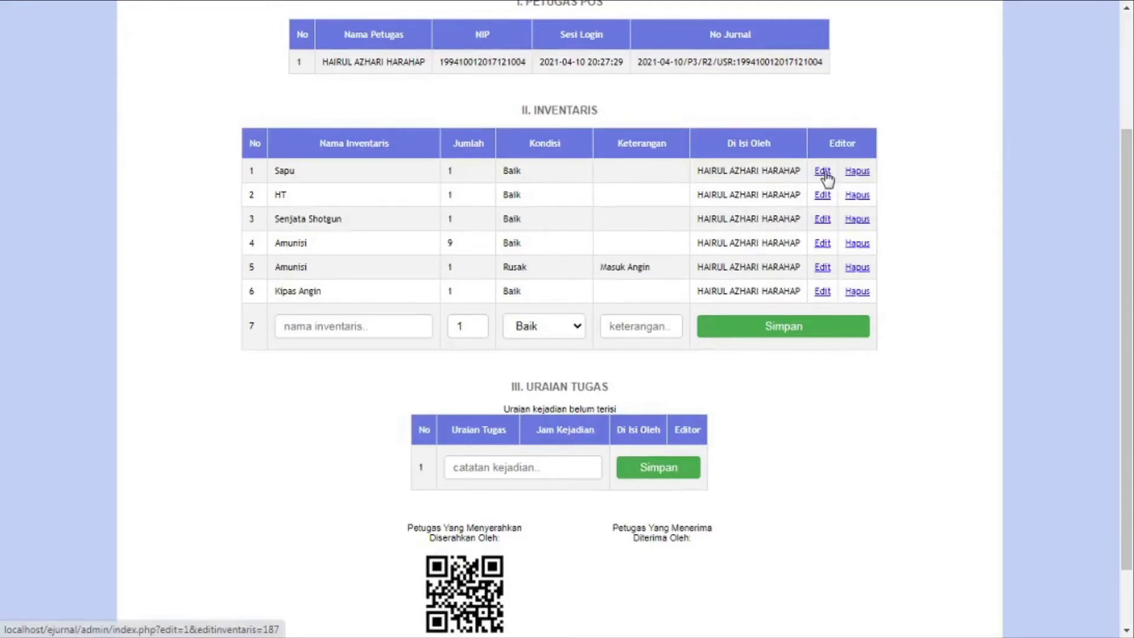
scroll(827, 384, down, 2)
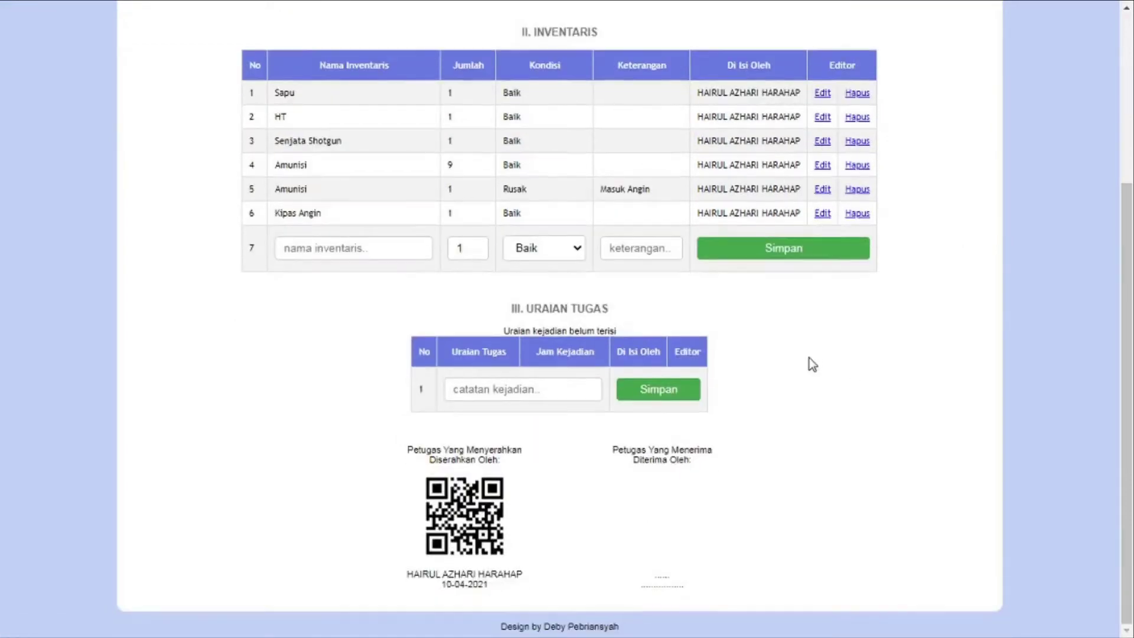
Log 'Serah terima dengan tegu jaga 4 berjalan lancar' and 'Keadaan pos bersih aman dan terkendal', then open entry 2 for editing
click(561, 381)
text(S)
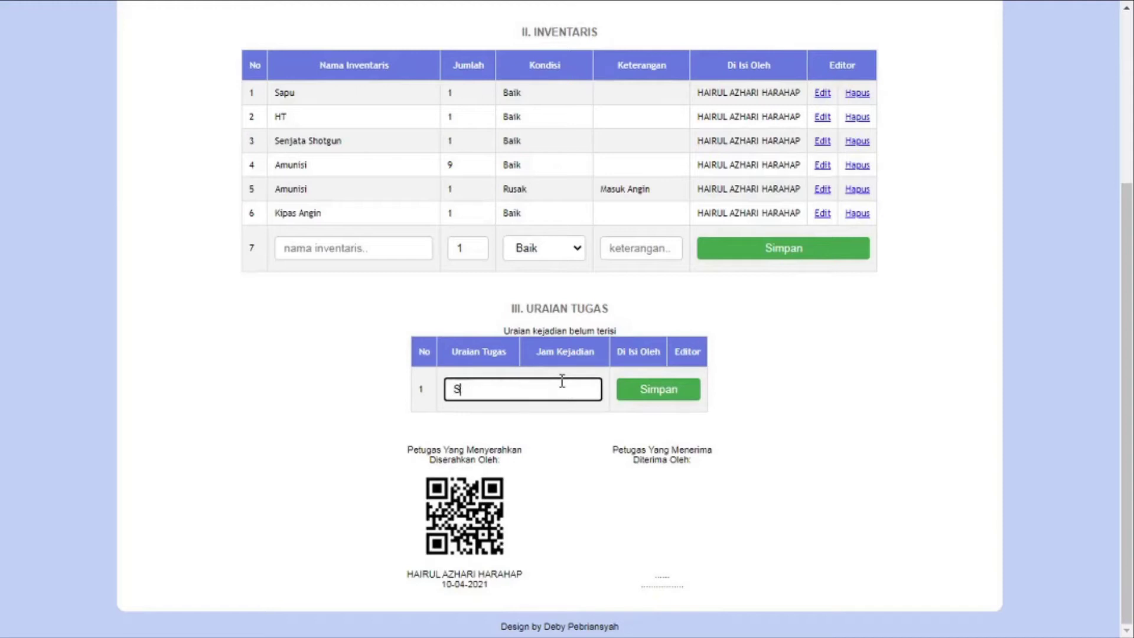
text(erah terima dengan tegu ja)
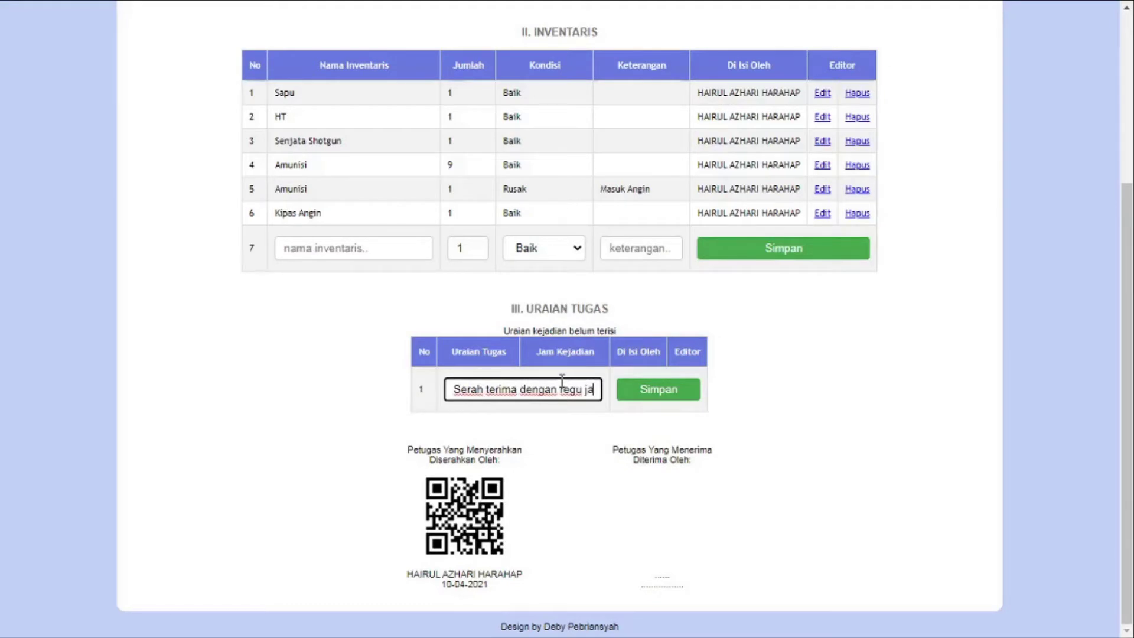
text(ga 4)
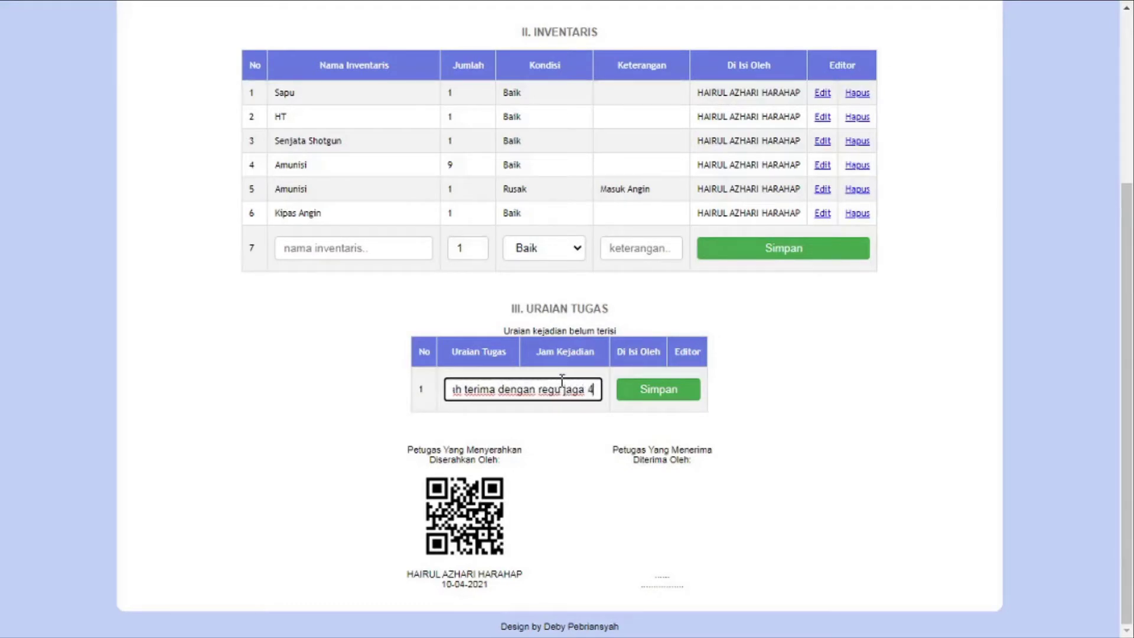
text( berjalan)
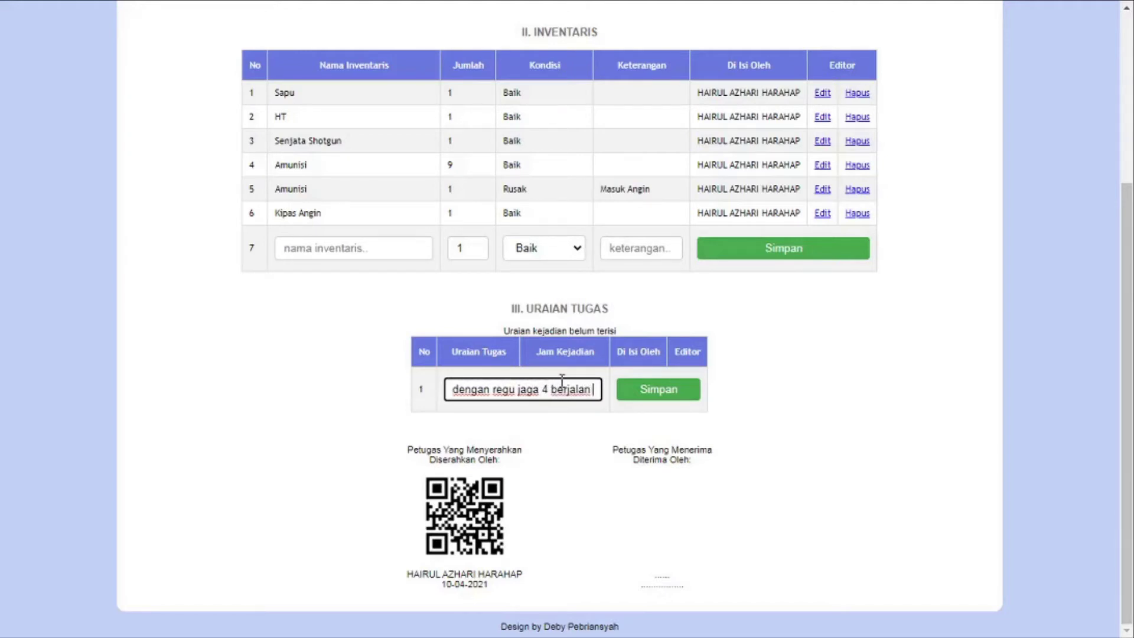
text( lancar)
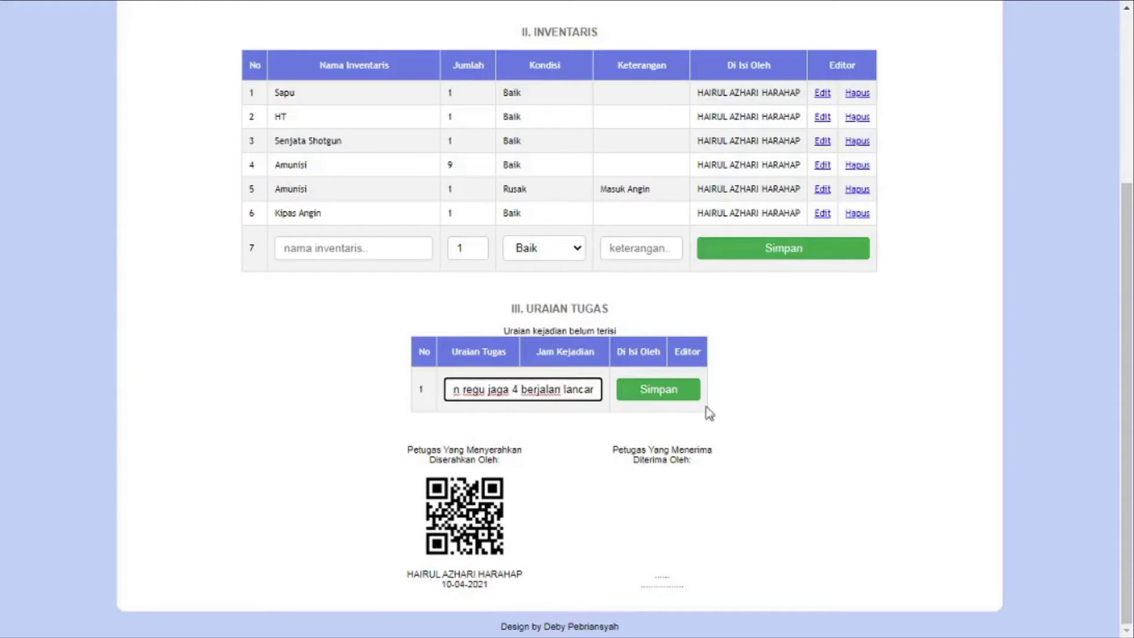
click(676, 396)
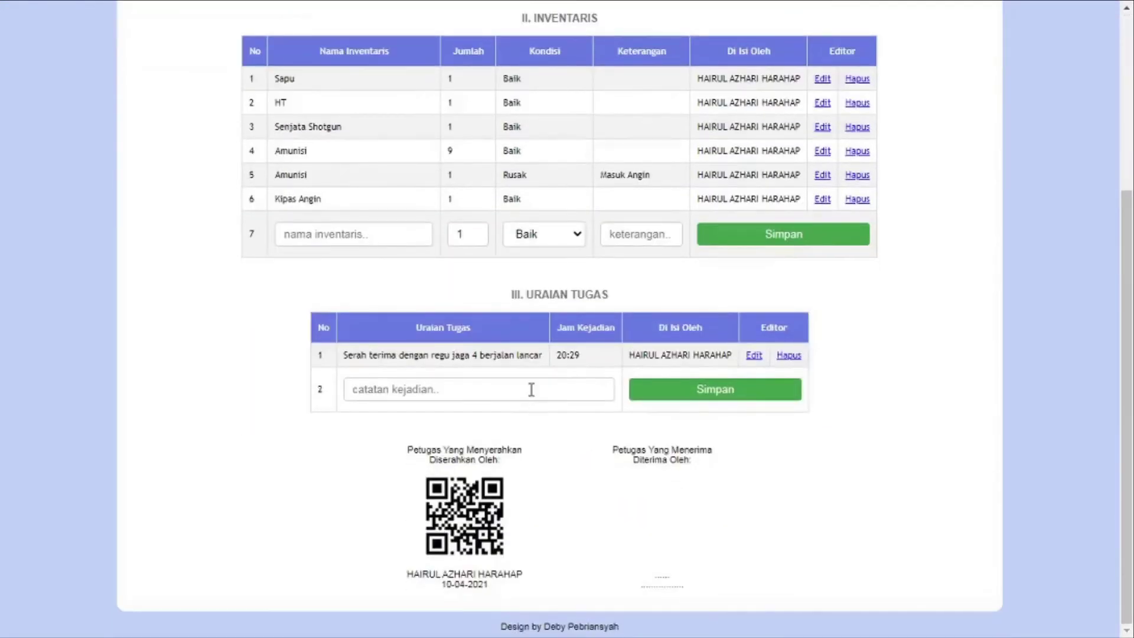
click(532, 389)
text(K)
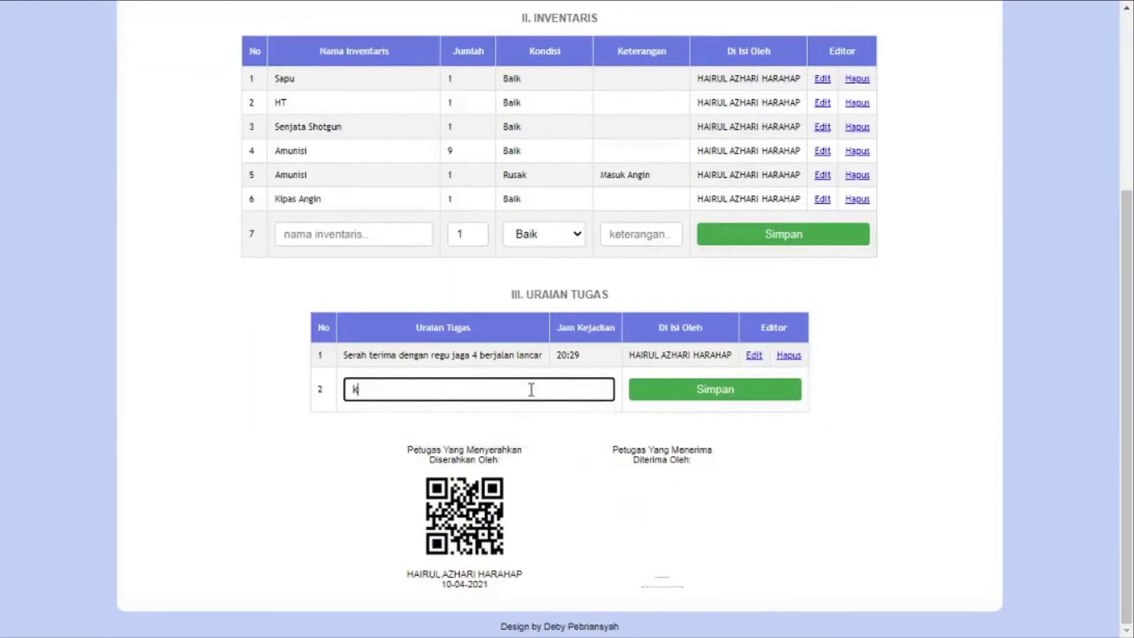
text(eadaan pos bersih a)
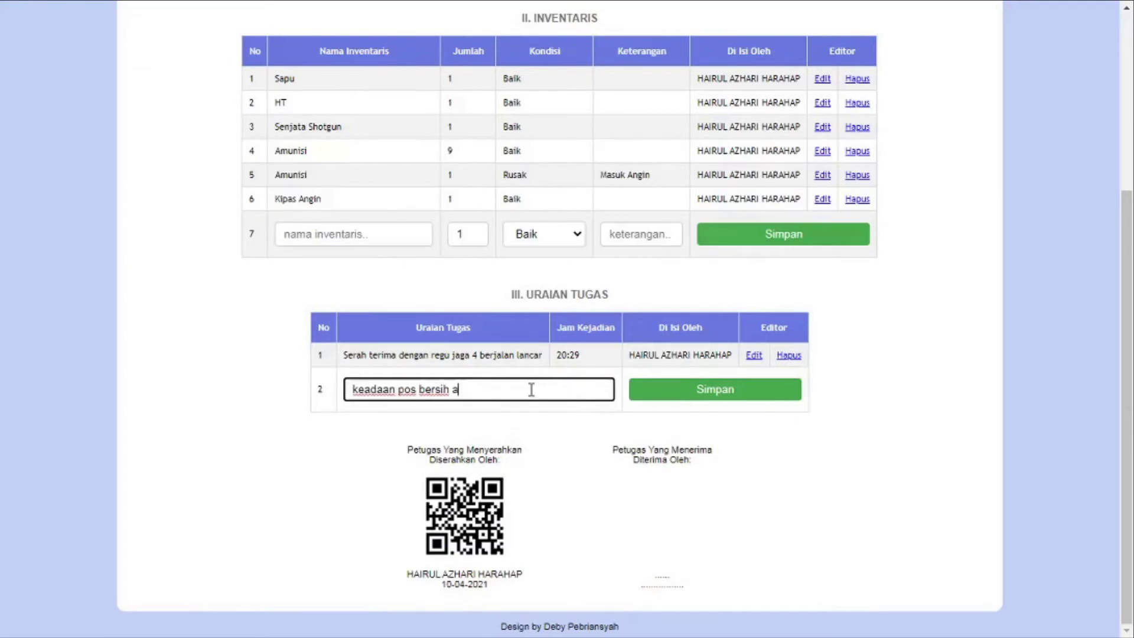
text(man dan terkendali)
click(749, 398)
scroll(878, 384, down, 4)
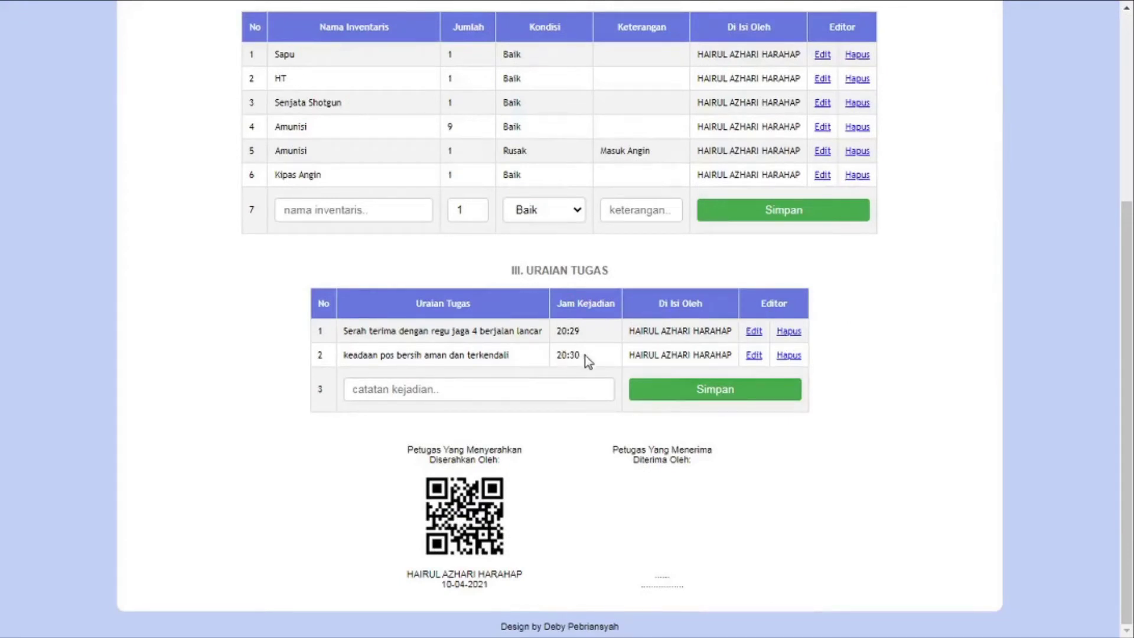
click(453, 389)
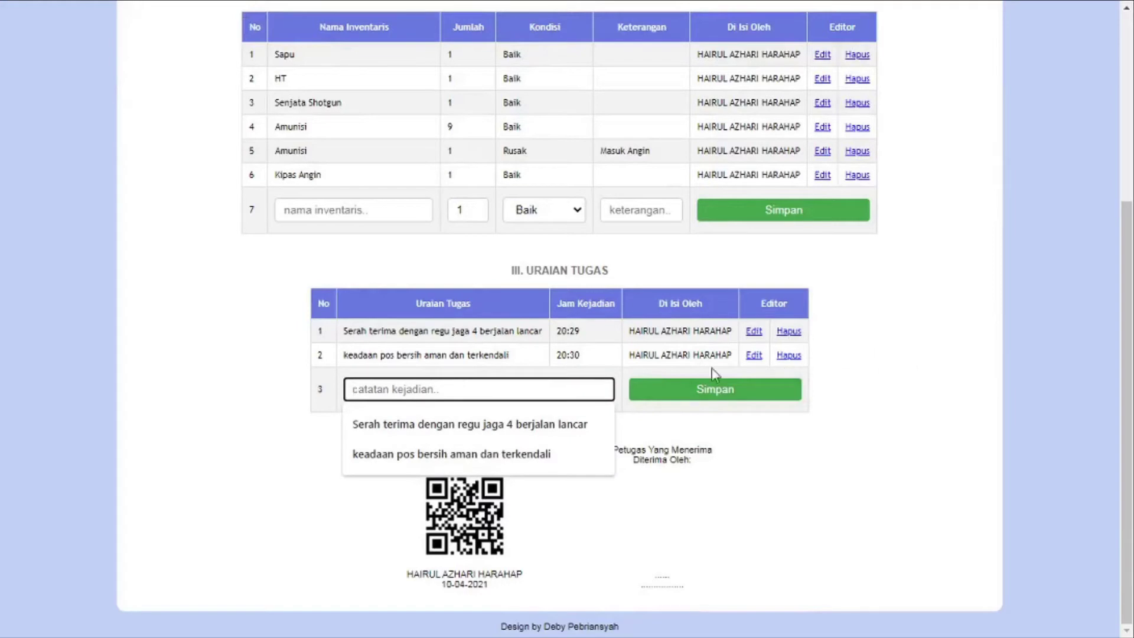
click(754, 355)
Change entry 2's time from 20:30 to 07:30 and save it
scroll(753, 352, down, 3)
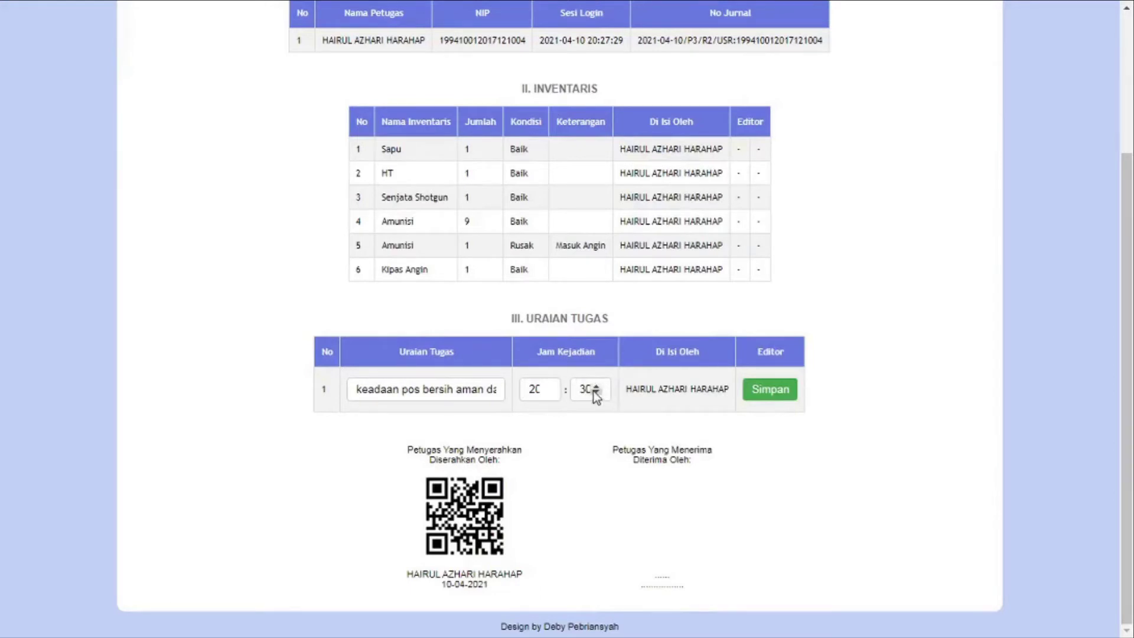
click(595, 392)
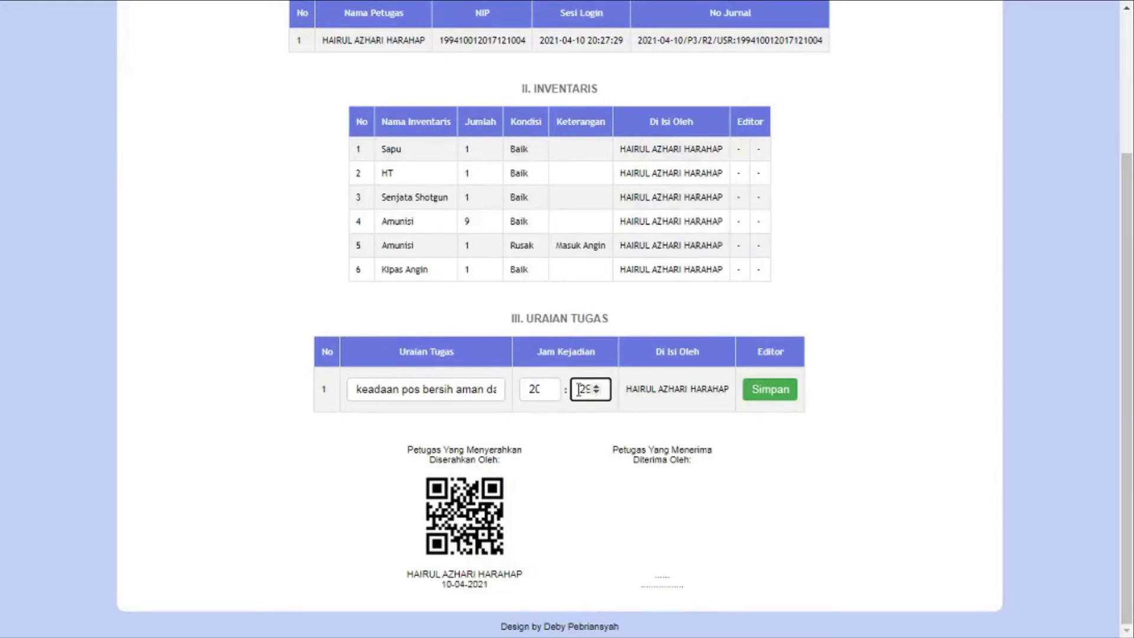
drag(529, 390, 557, 389)
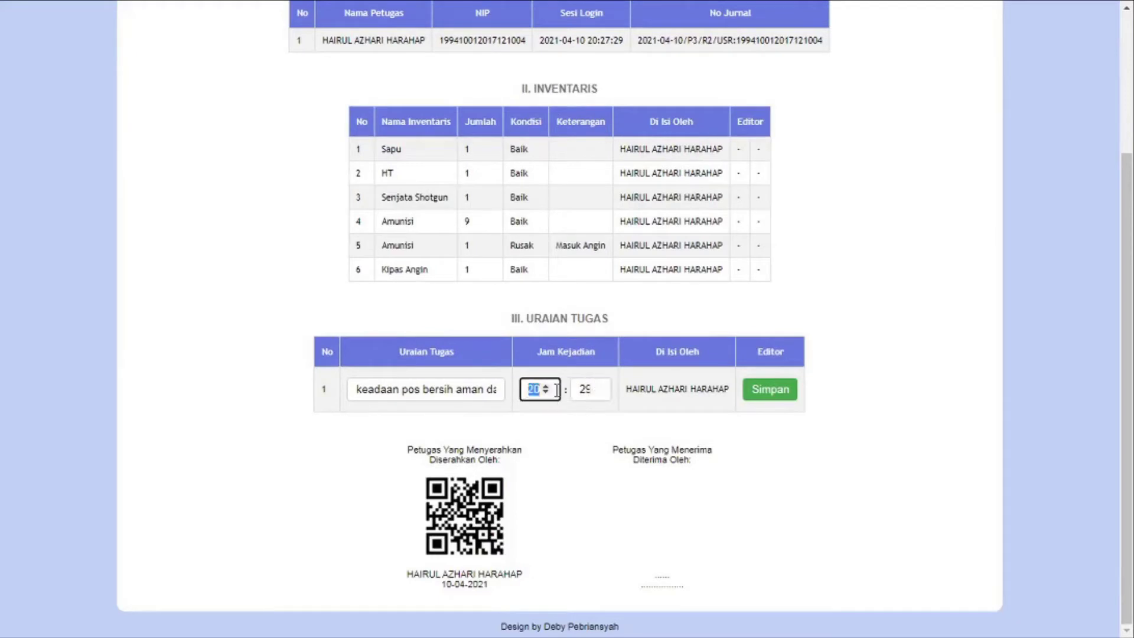
text(07)
double_click(588, 388)
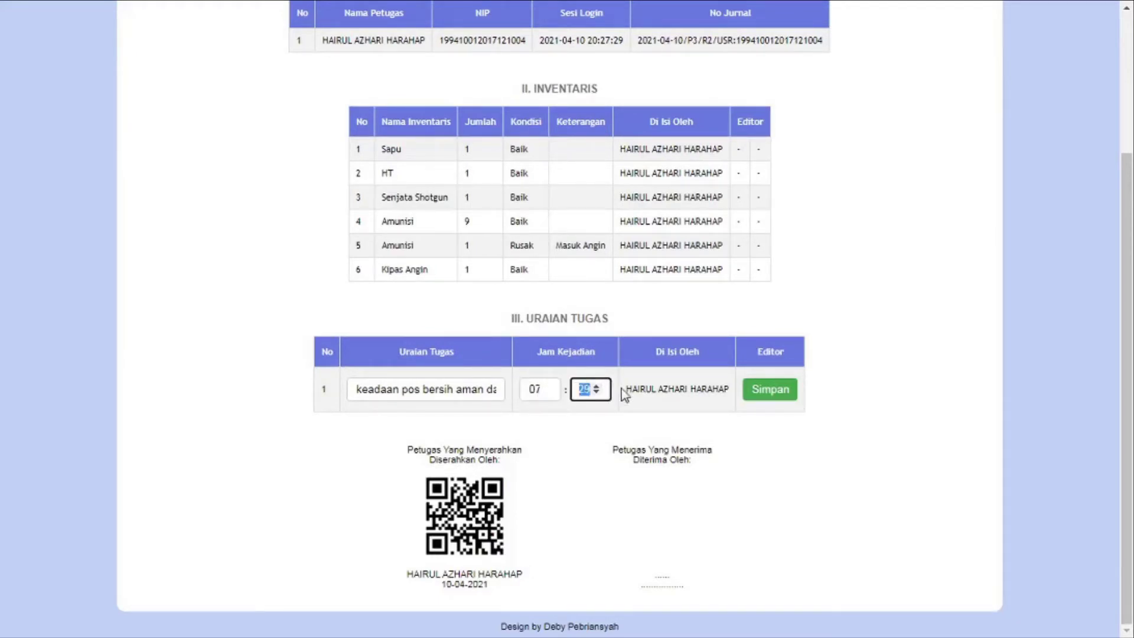
text(30)
click(777, 390)
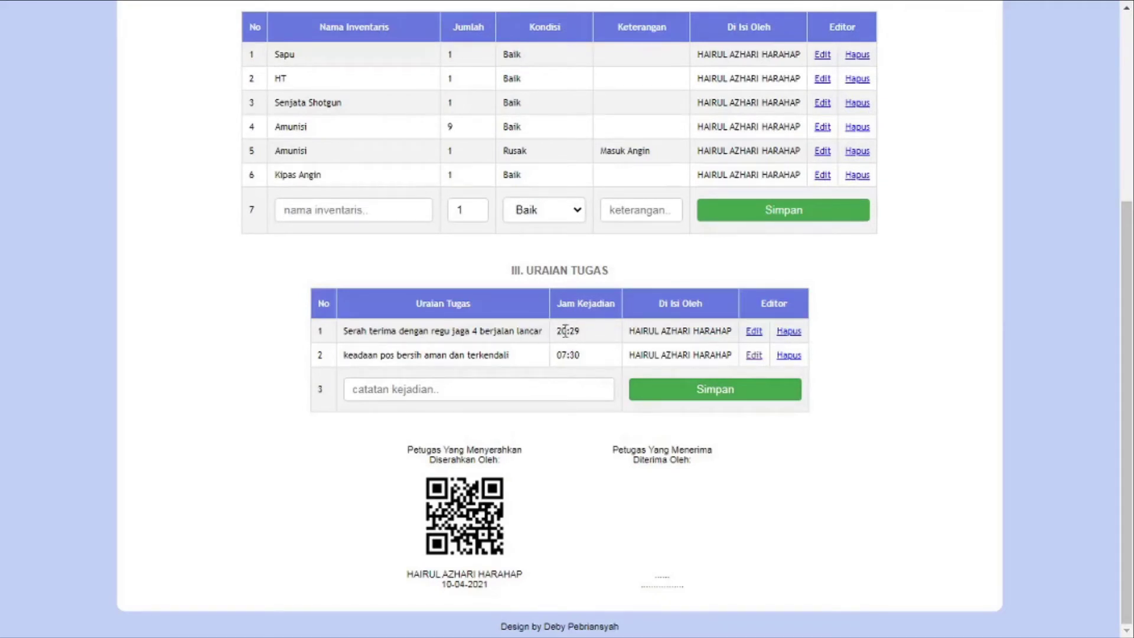
Log entry 3: three WBP finished working in the branggang area under an officer's escort
click(472, 394)
text(3 )
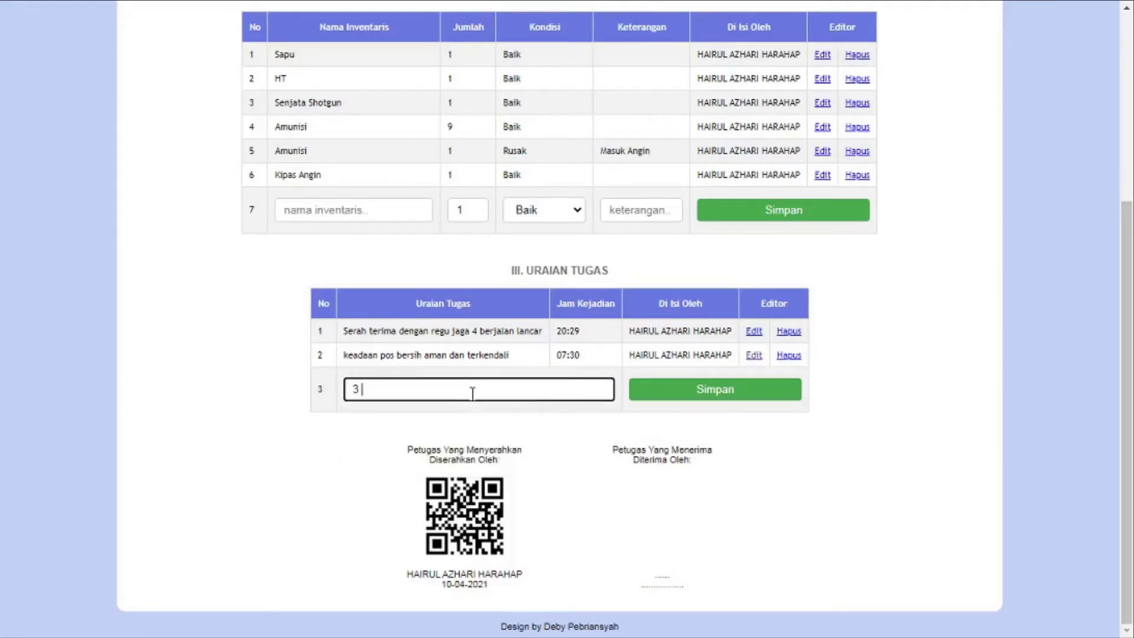
text(orang wbp selesai )
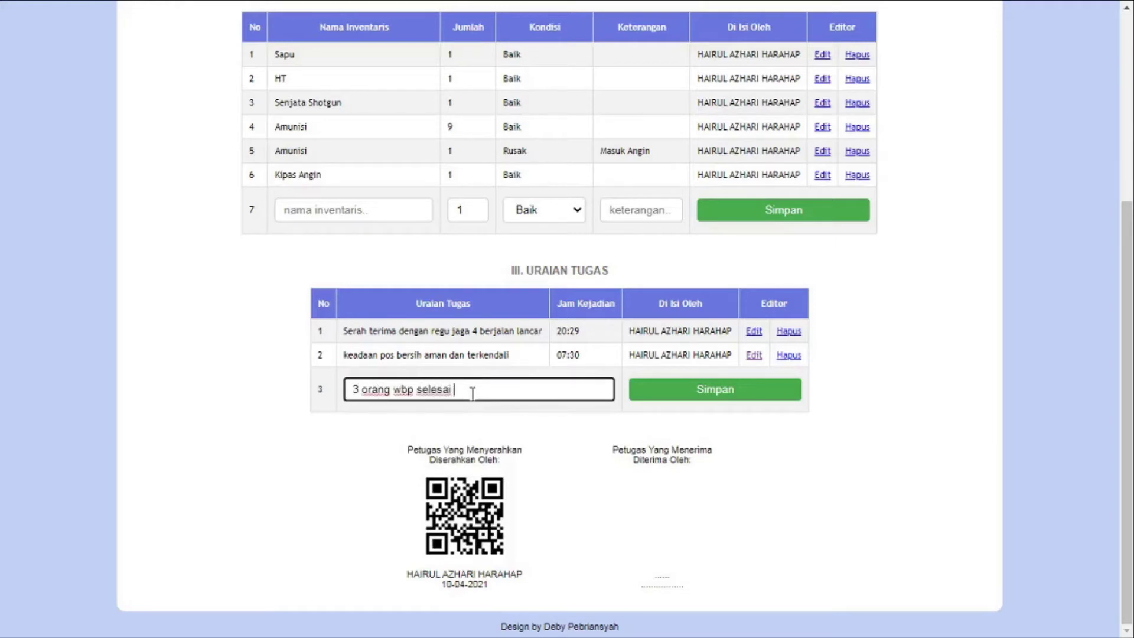
text(bekerja)
key(BackSpace)
key(BackSpace)
key(BackSpace)
key(BackSpace)
key(BackSpace)
key(BackSpace)
key(BackSpace)
key(BackSpace)
key(BackSpace)
text(p beeke)
text(diarea b)
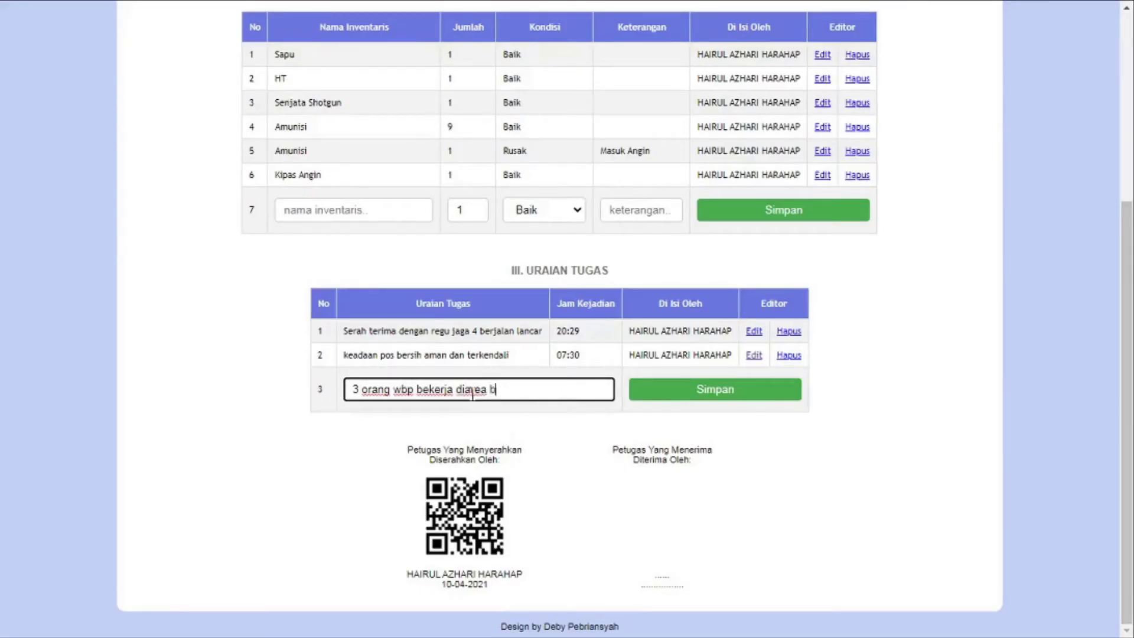
text(ranggang d)
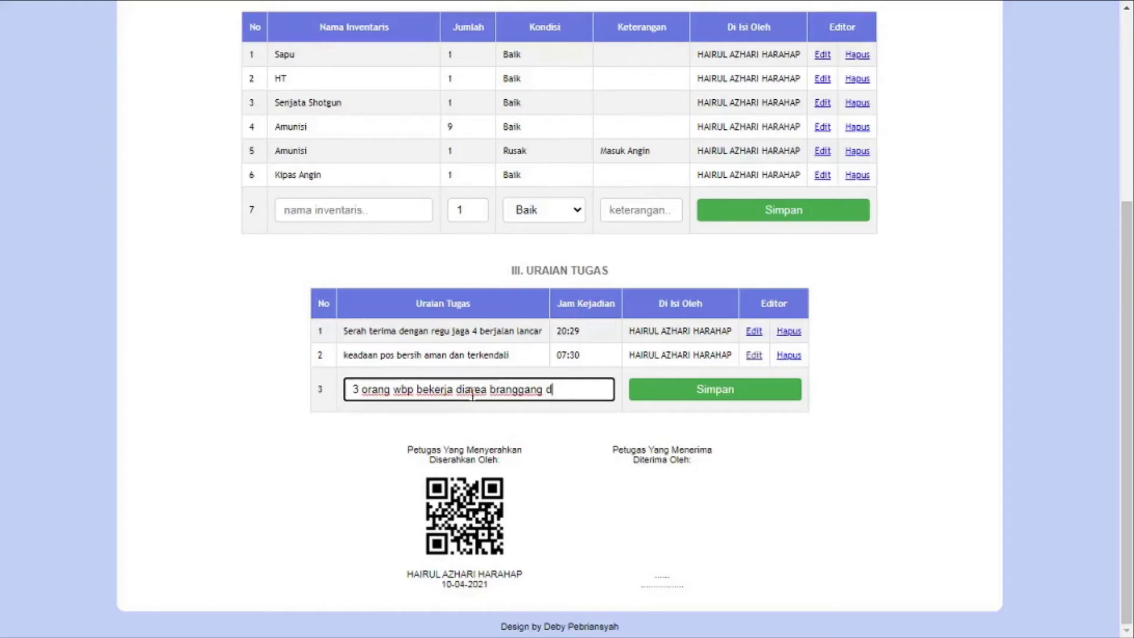
text(ikawal oleh pak yoka)
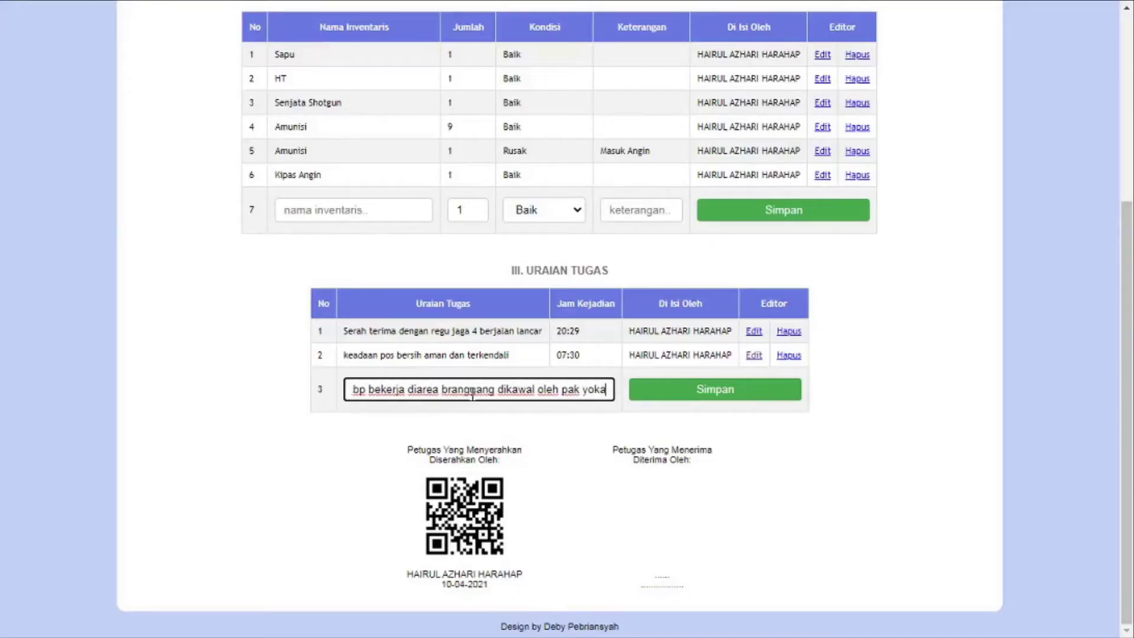
click(725, 391)
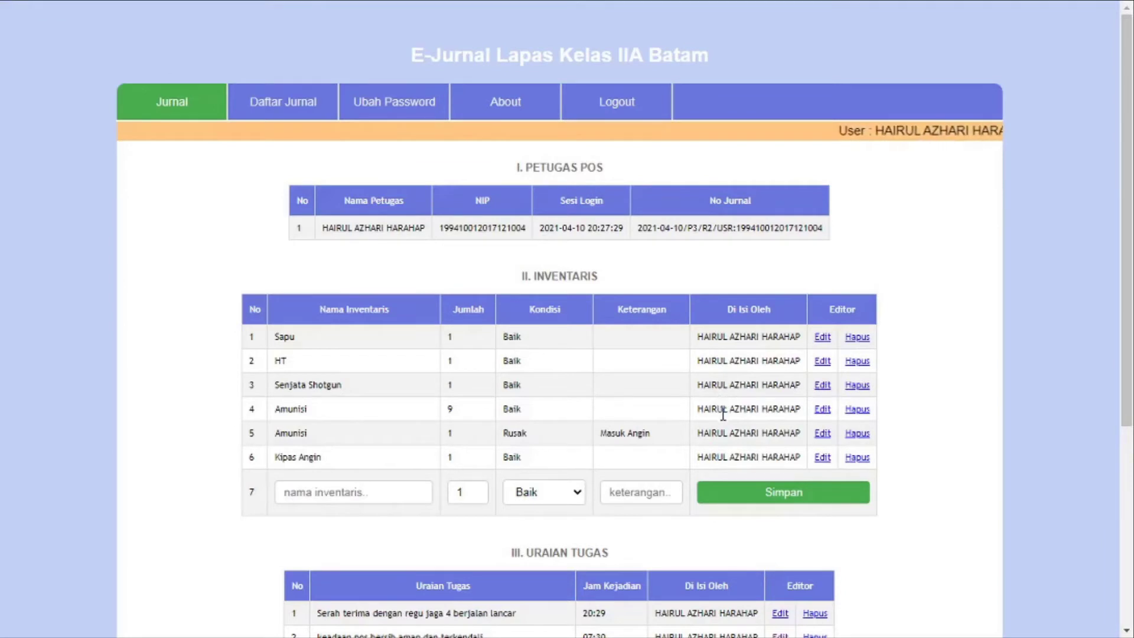
Log 'serah terima tugas jaga' as duty entry 4 and scroll back to the top
scroll(722, 417, down, 1)
scroll(585, 444, down, 3)
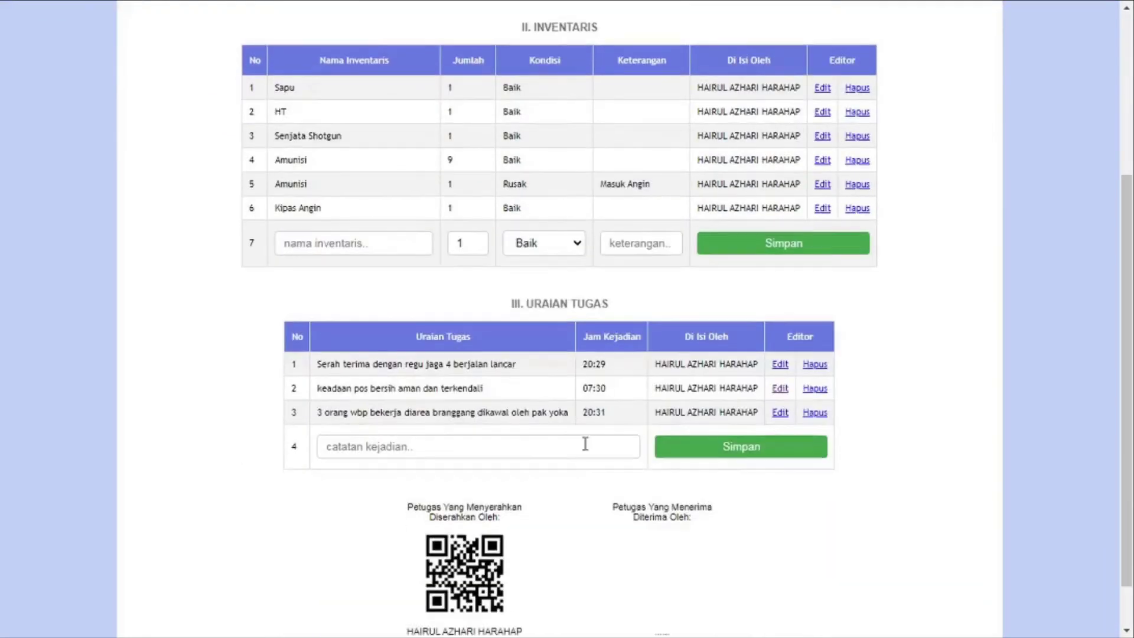
click(585, 444)
text(s)
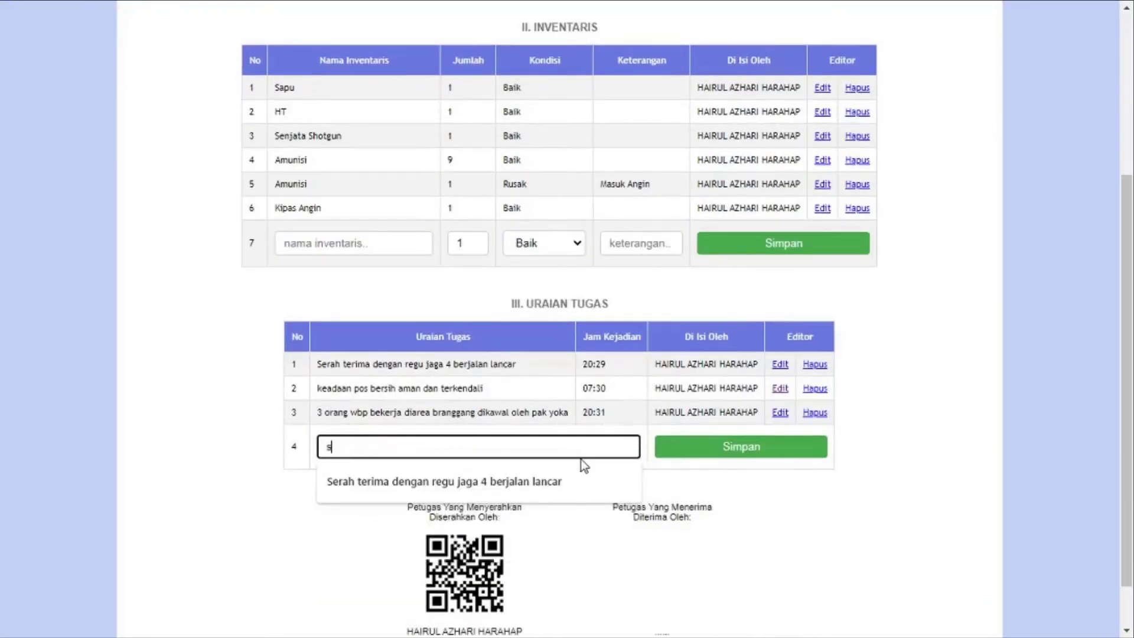
text(erah terima tugas ja)
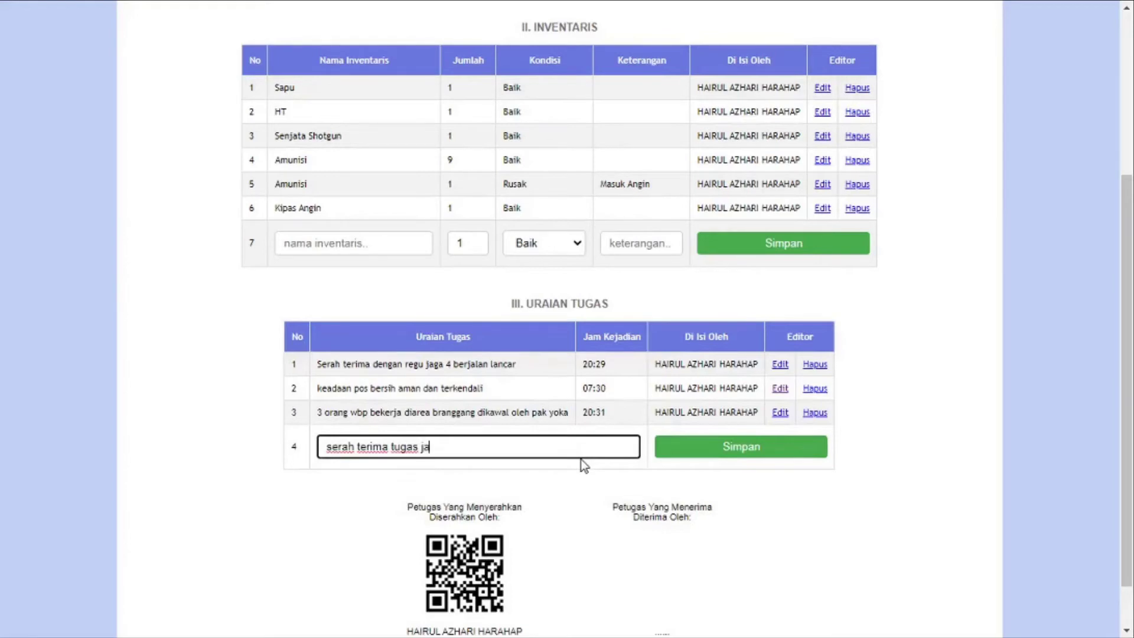
text(ga)
click(771, 456)
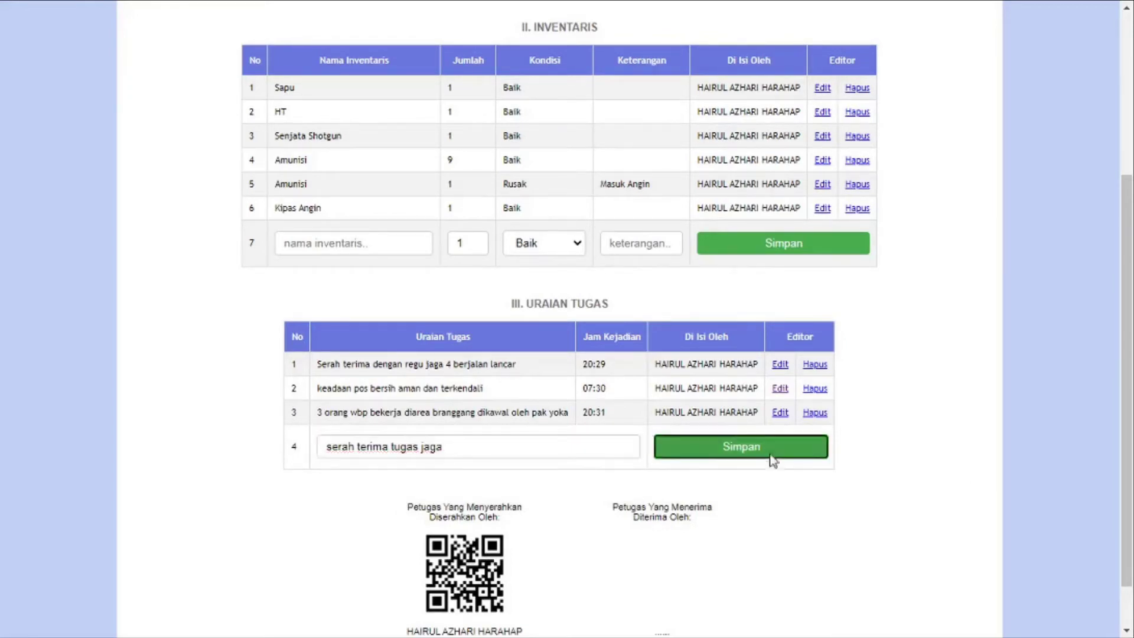
scroll(749, 458, down, 5)
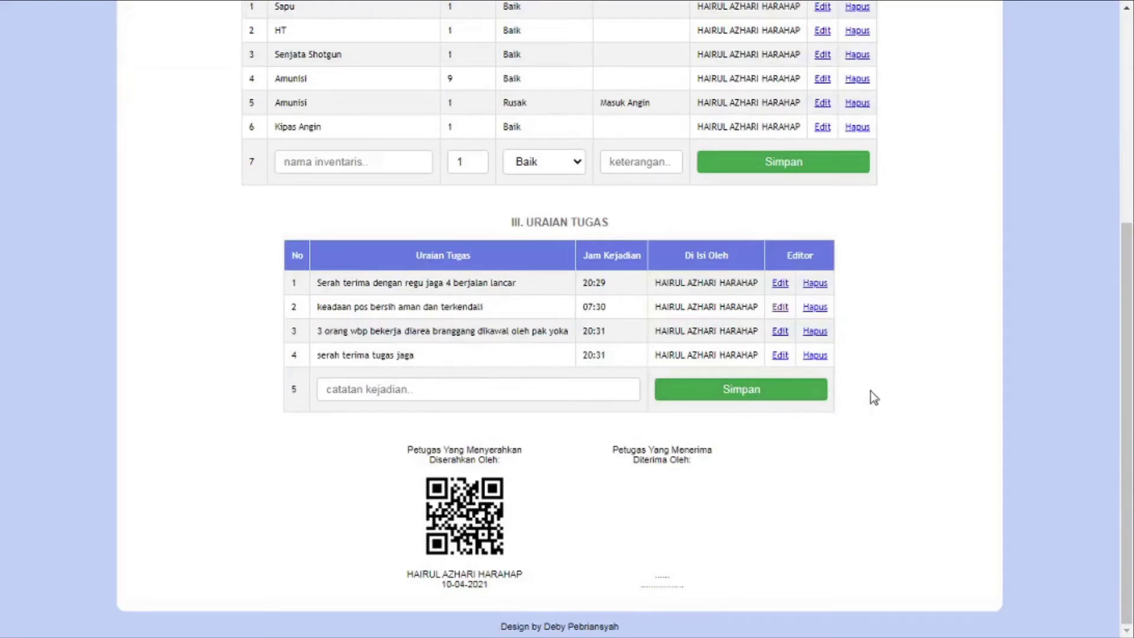
scroll(920, 229, up, 5)
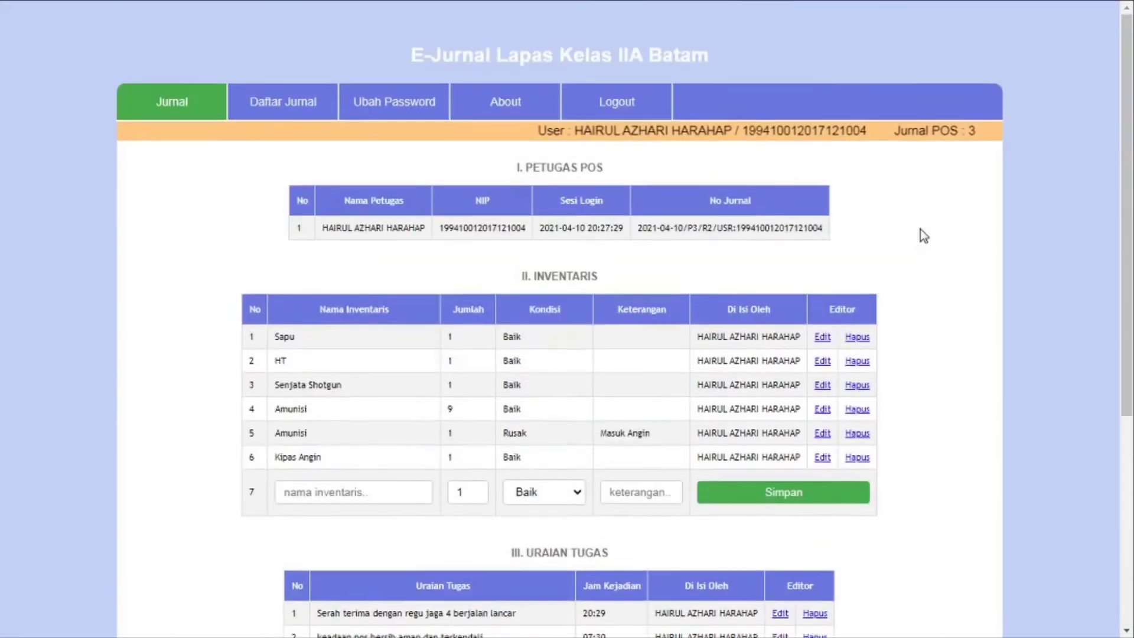
Log out, then select the second officer's NIP in Word's Shift Jaga Pagi table
click(593, 108)
key(super+Tab)
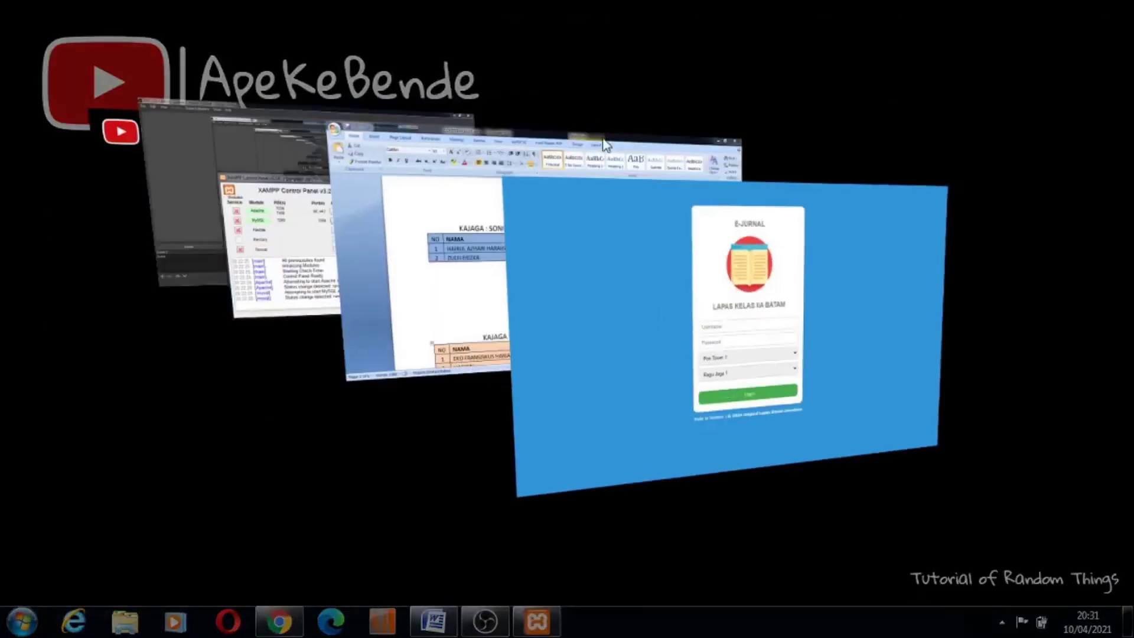
key(super+Tab)
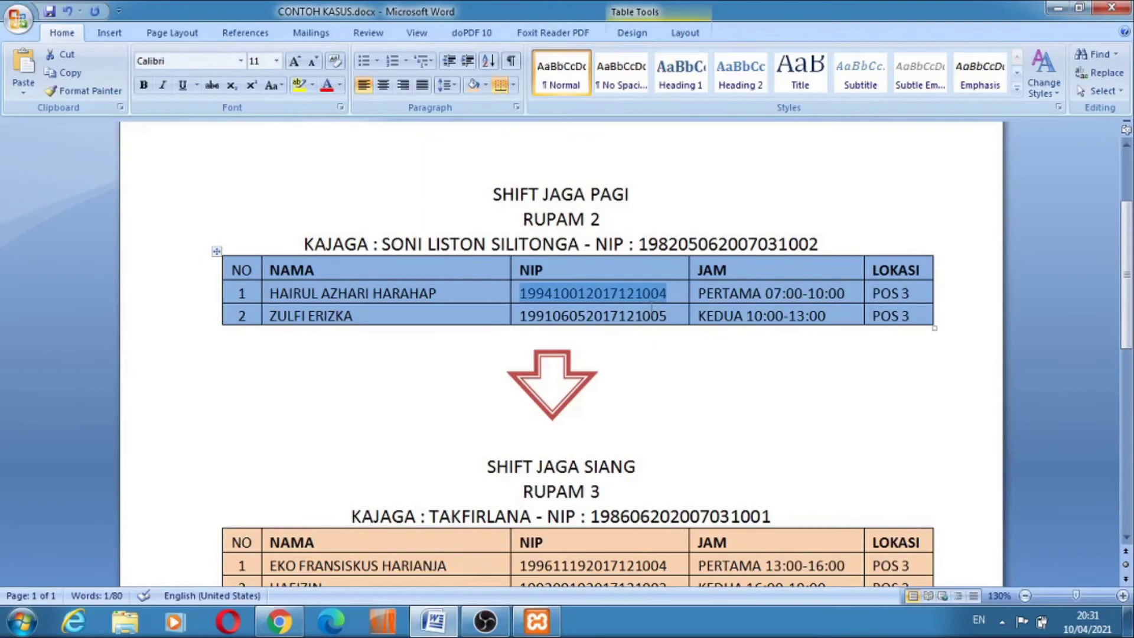
drag(672, 316, 522, 320)
key(ctrl+c)
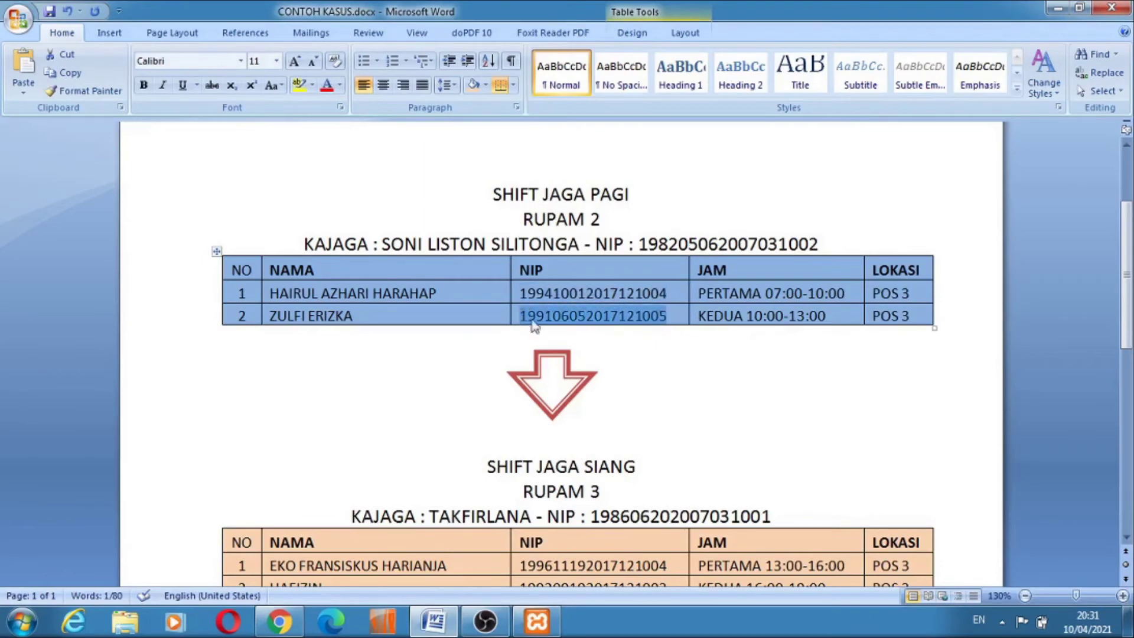
key(super+Tab)
key(super+Tab)
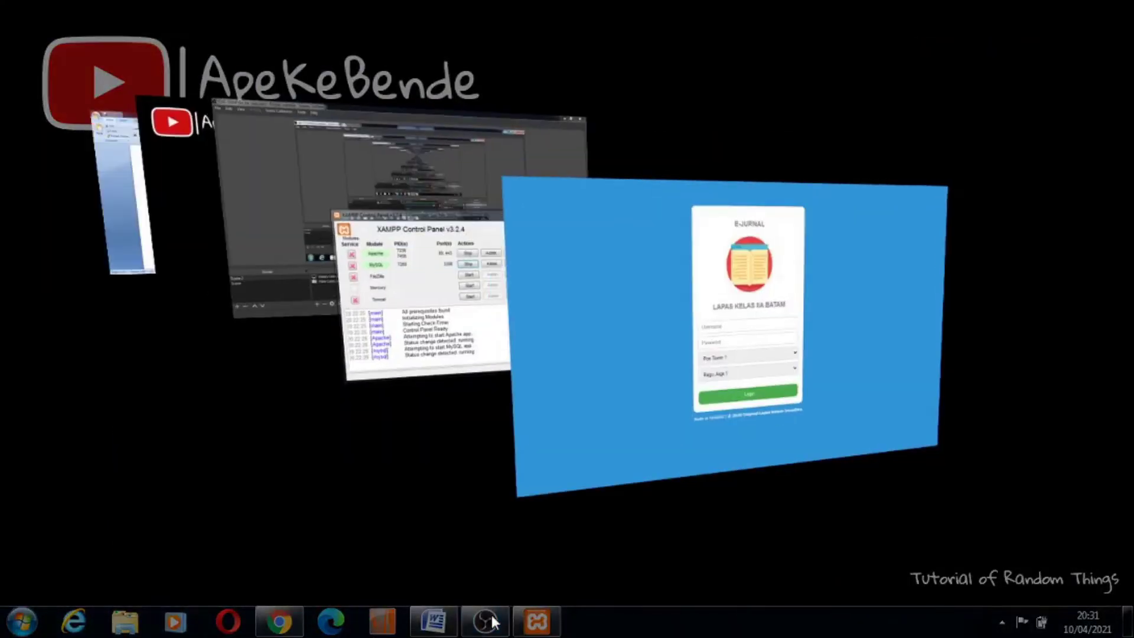
Enter the second officer's NIP as username and type the account password
click(551, 332)
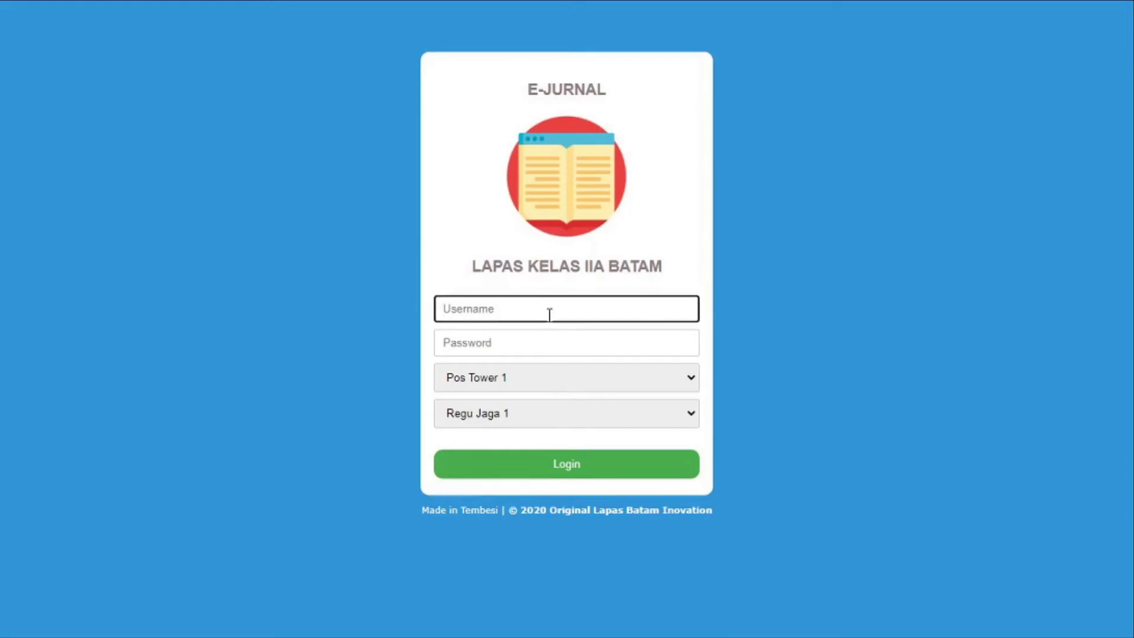
key(ctrl+v)
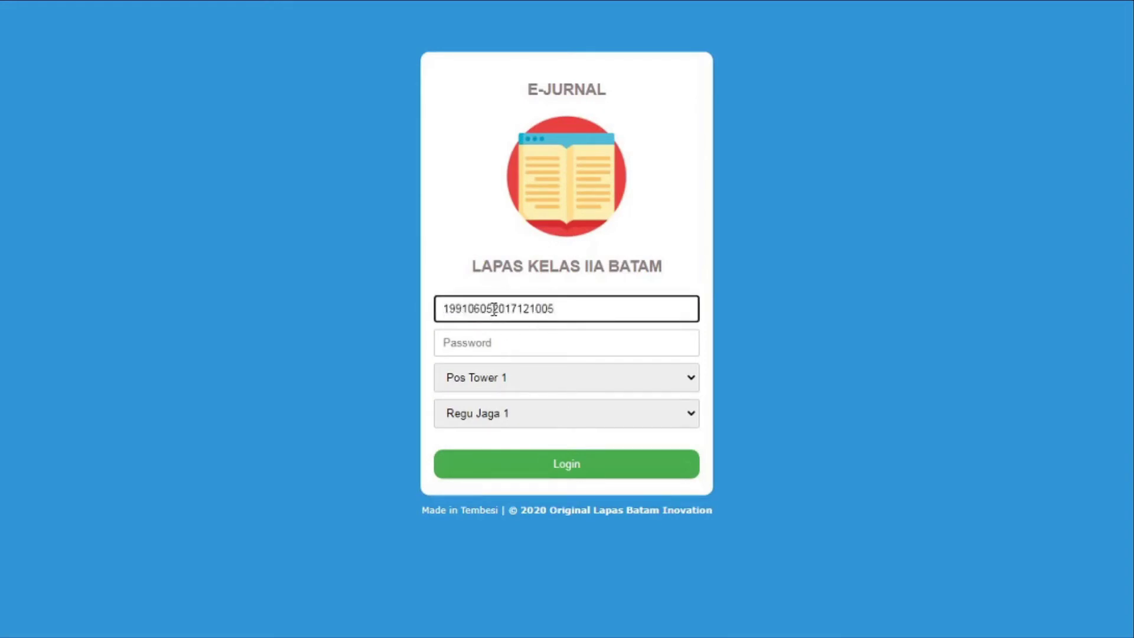
drag(490, 309, 445, 312)
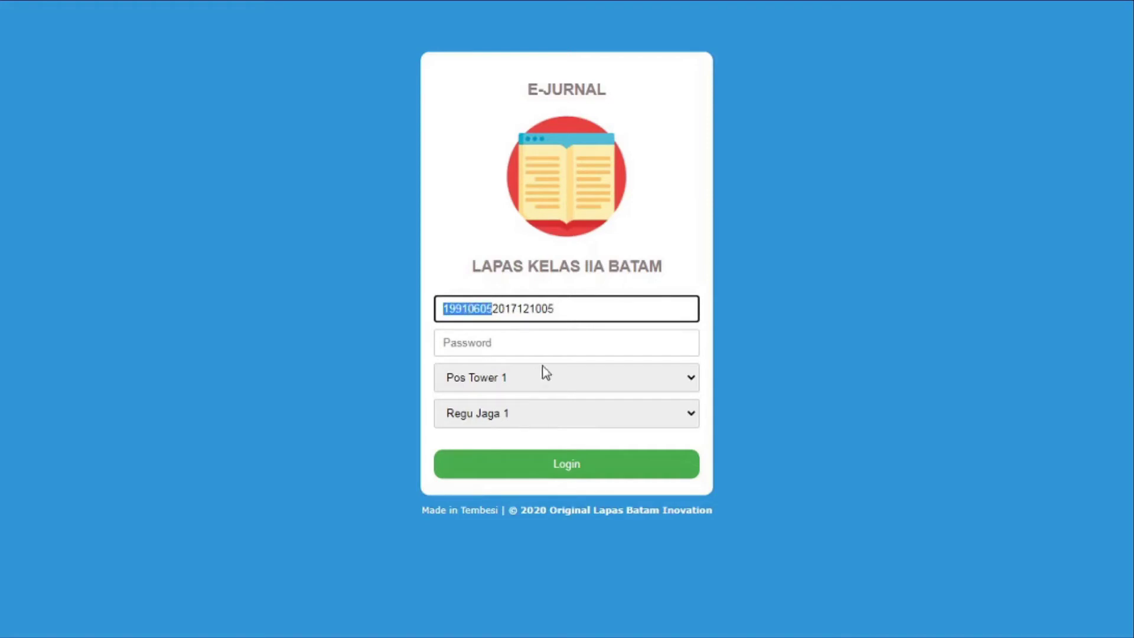
click(543, 345)
text(********)
Select Pos Tower 3 and Regu Jaga 2, then log in
click(567, 379)
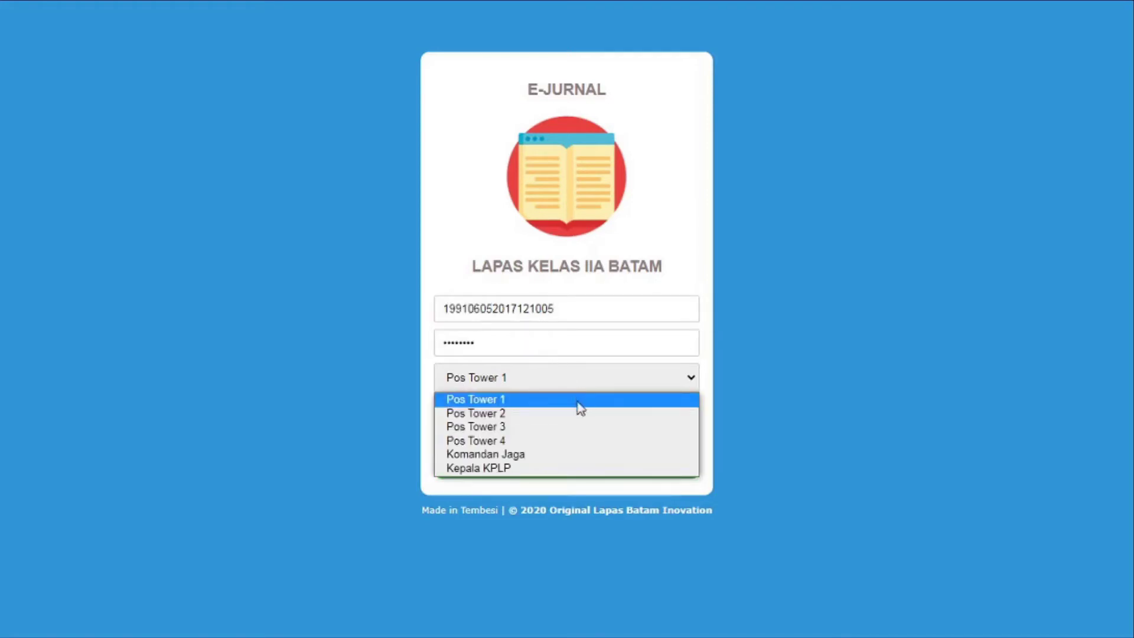
click(585, 427)
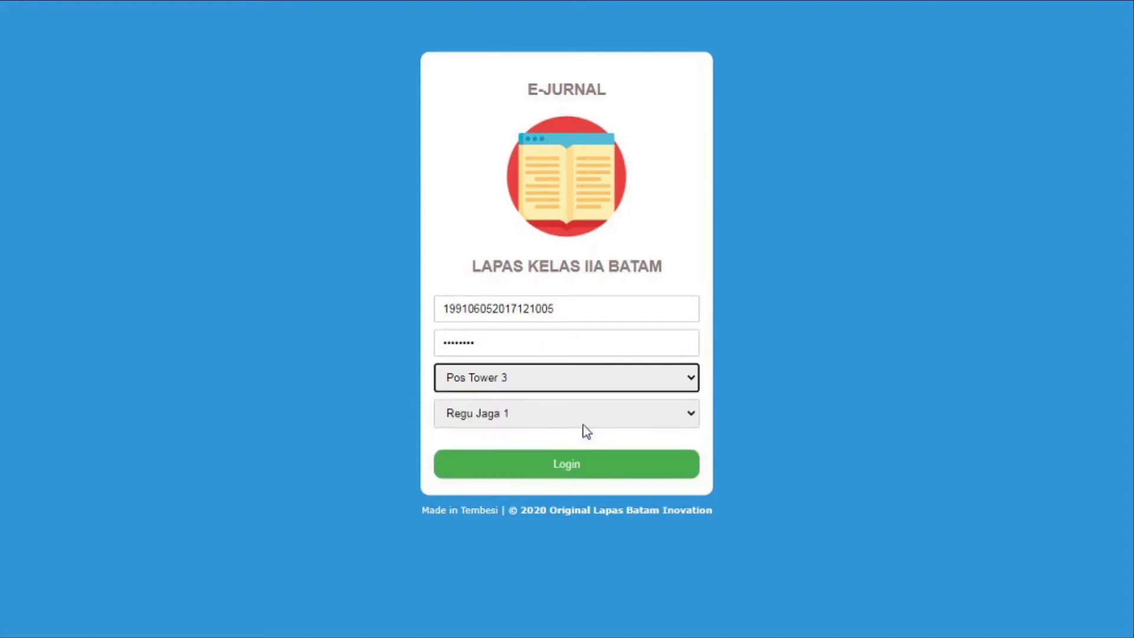
click(582, 420)
click(576, 452)
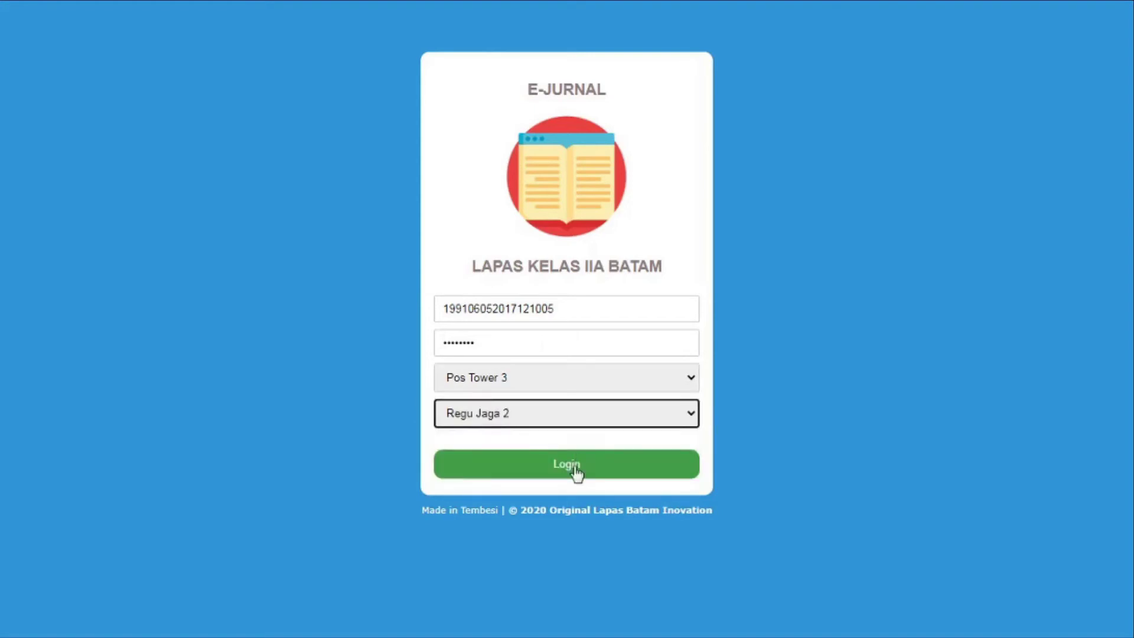
click(577, 468)
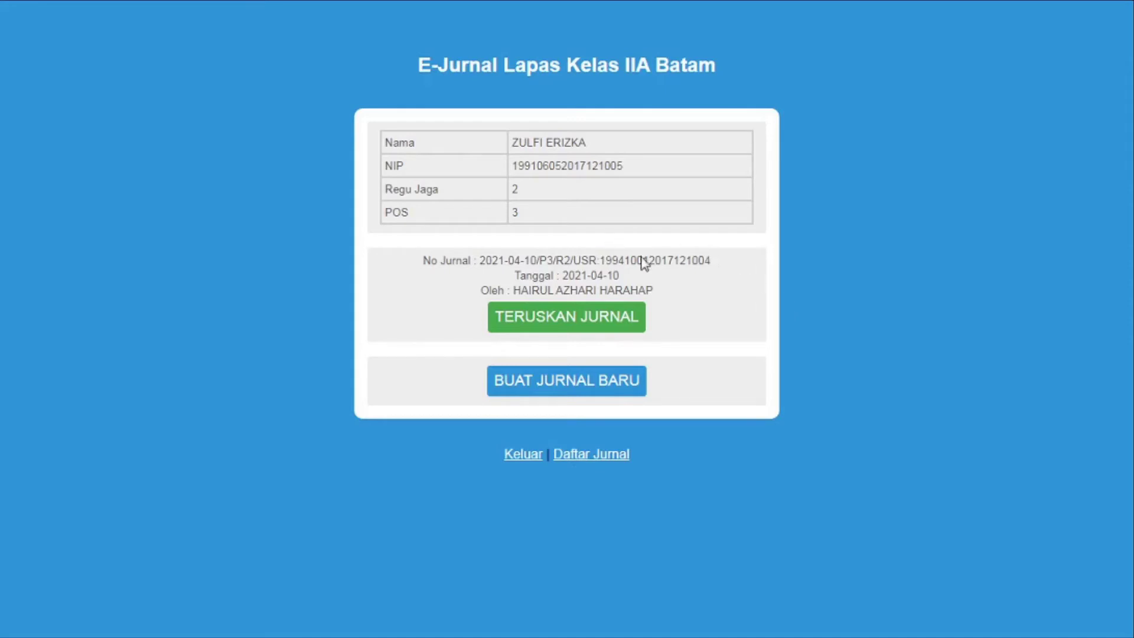
Take over the forwarded journal and add the duty entry 'mengawasi sekitaran pos 3'
click(601, 314)
scroll(600, 255, down, 6)
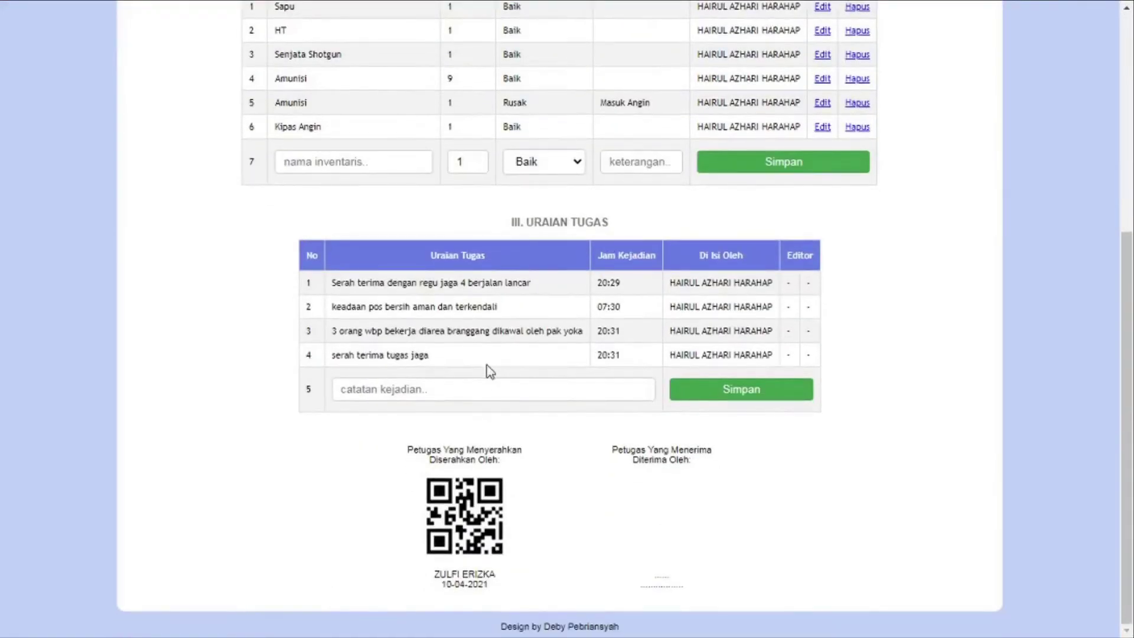
click(481, 387)
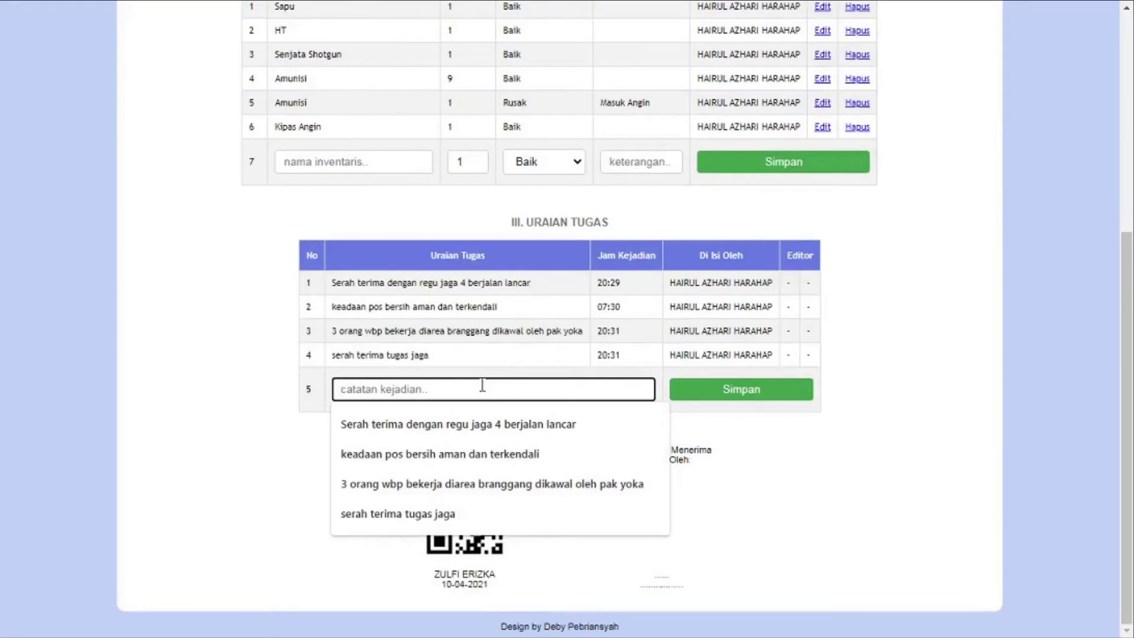
text(menga)
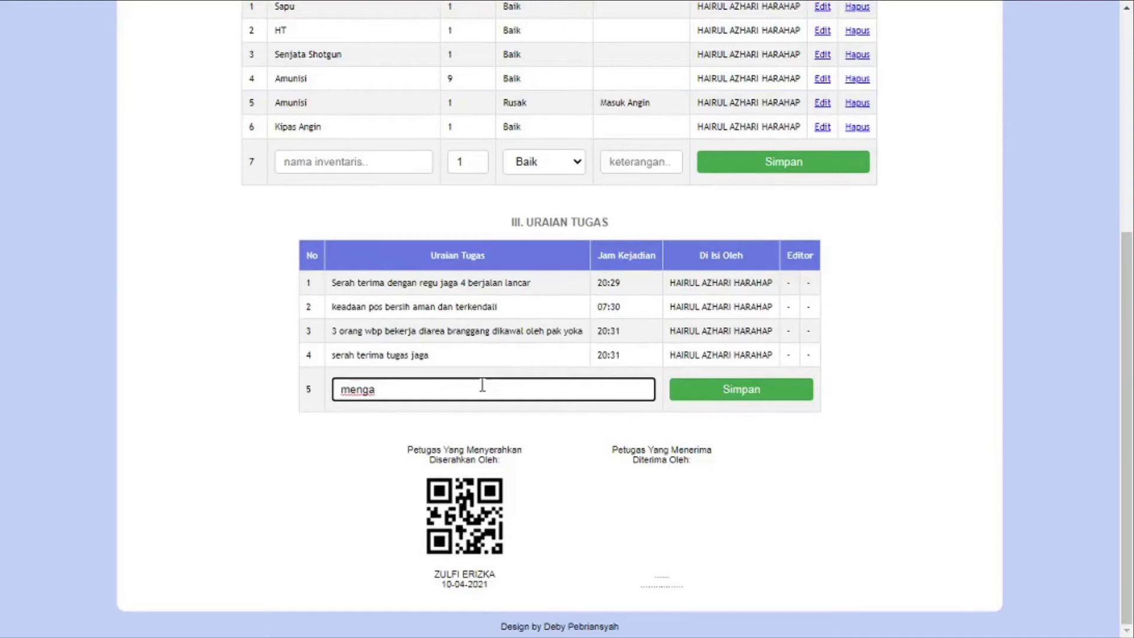
text(wasi sekitaran pos)
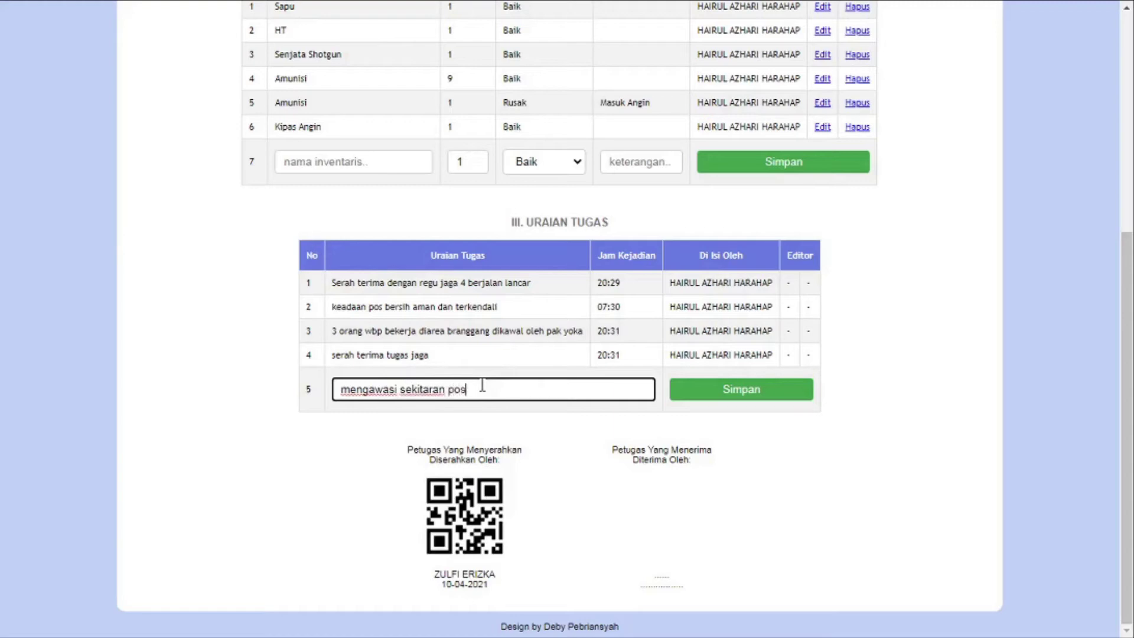
text( 3)
click(721, 404)
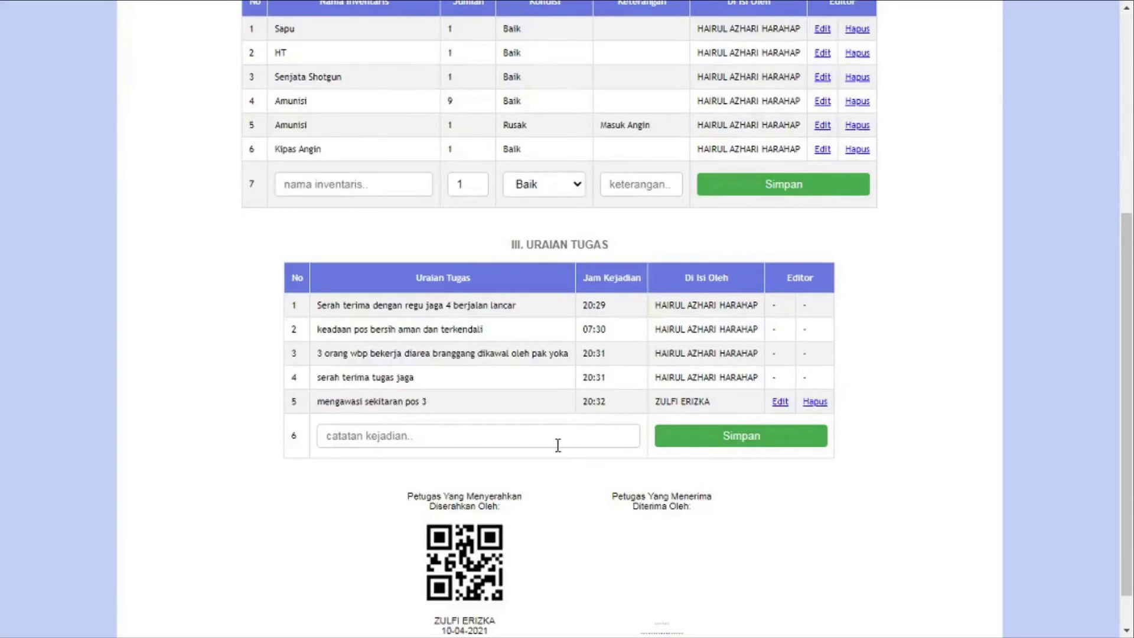
Add the entry 'serah terima dengan regu jaga 2', review the log, and log out
click(557, 445)
text(serah)
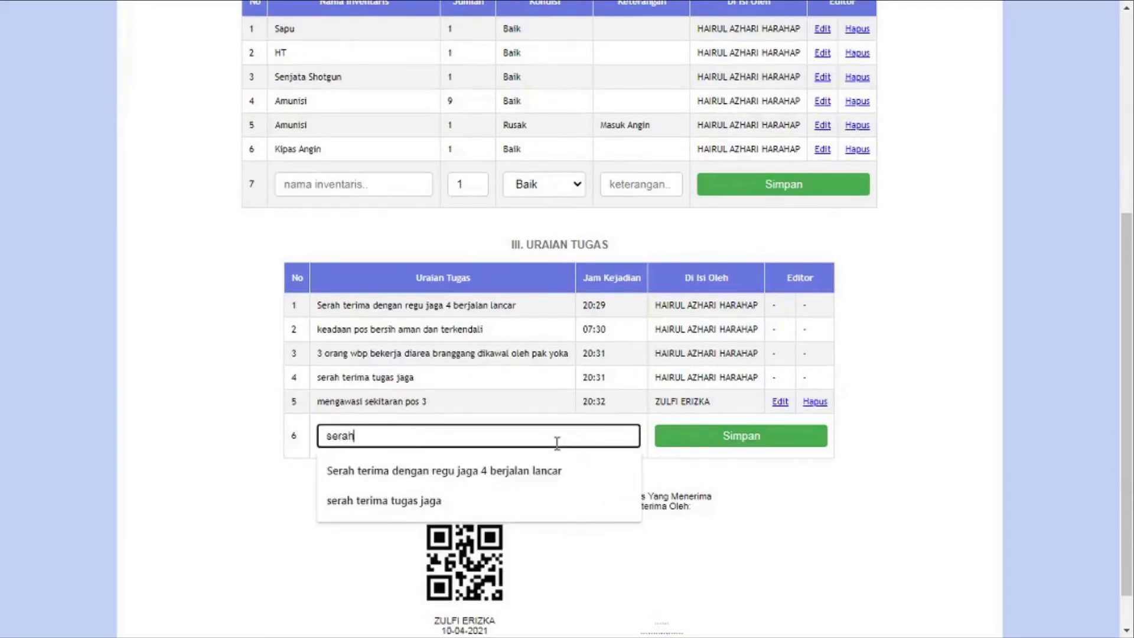
text( terima )
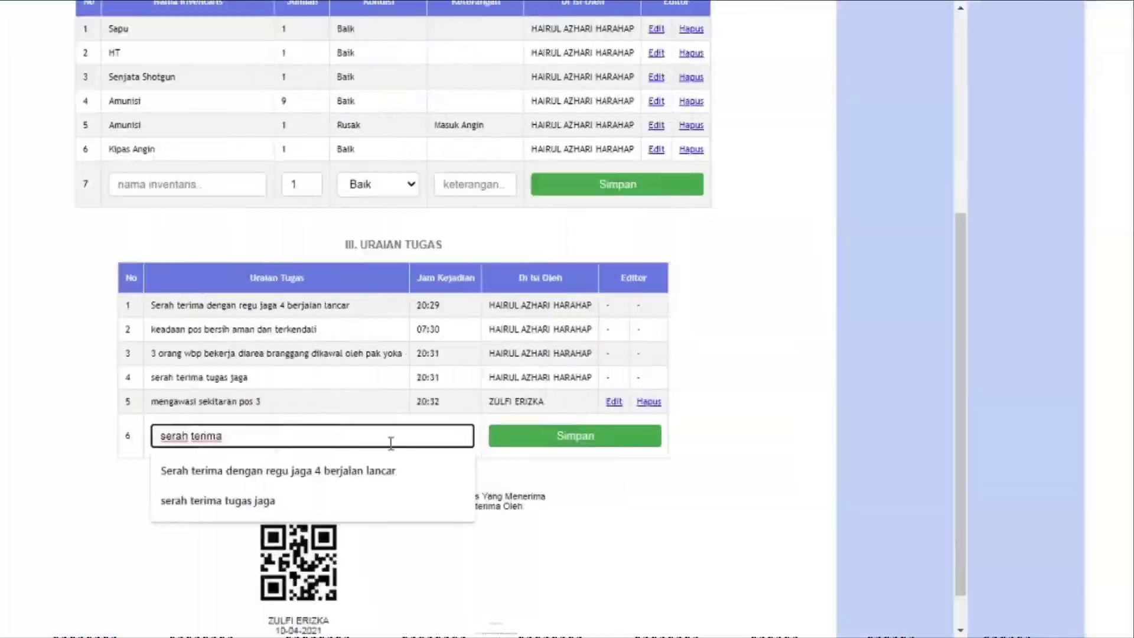
text(dengan regu jaga 2)
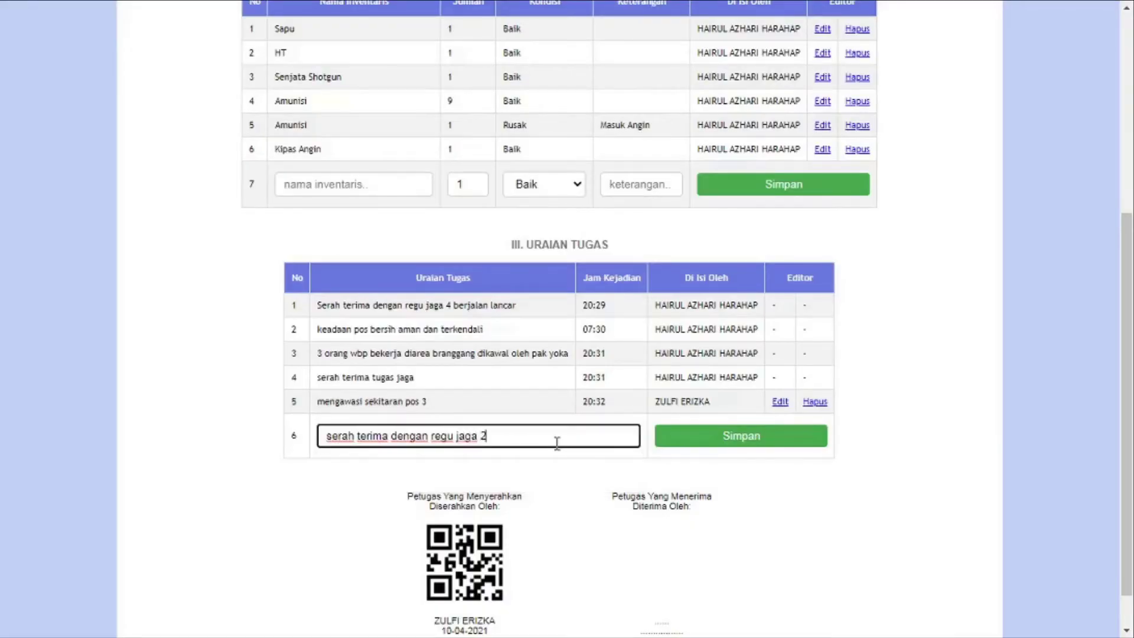
click(797, 448)
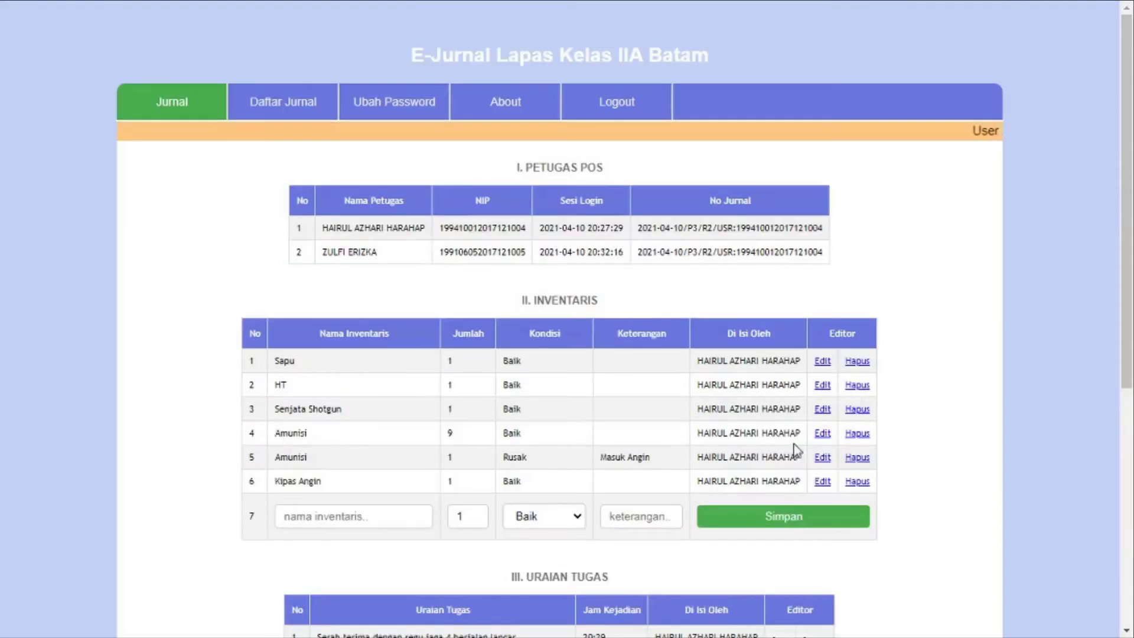
scroll(859, 459, down, 3)
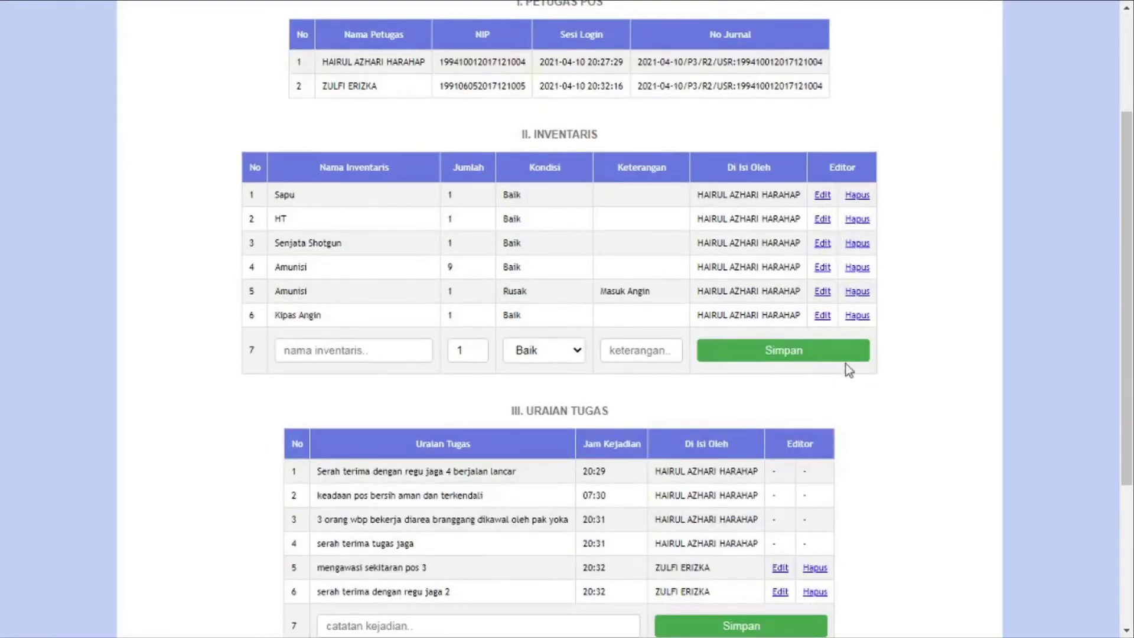
scroll(849, 369, down, 1)
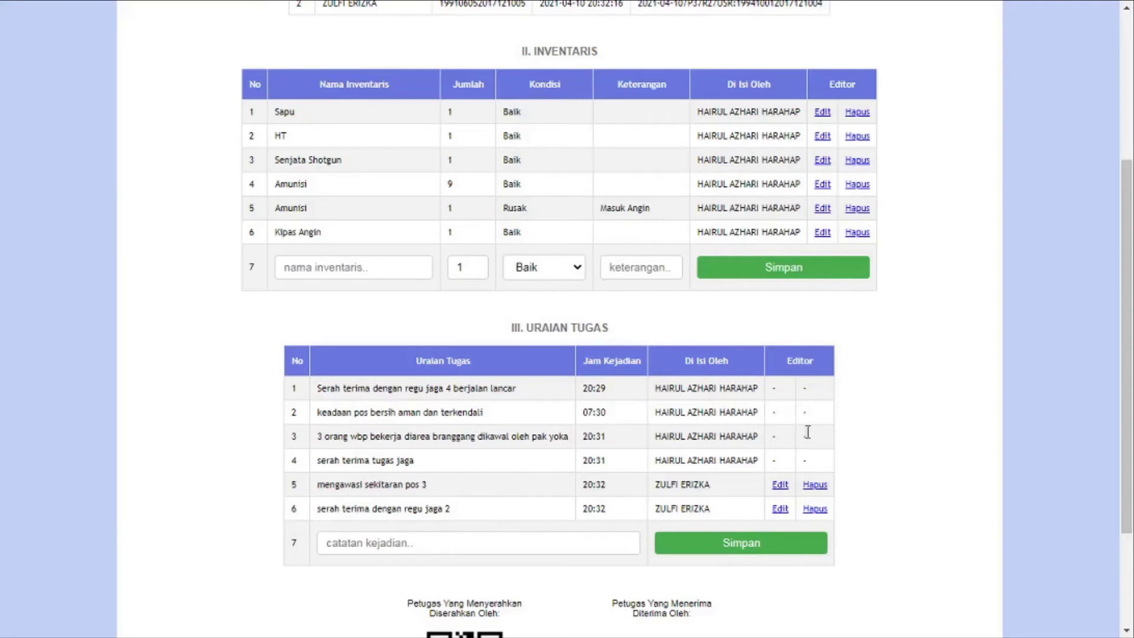
scroll(808, 418, down, 3)
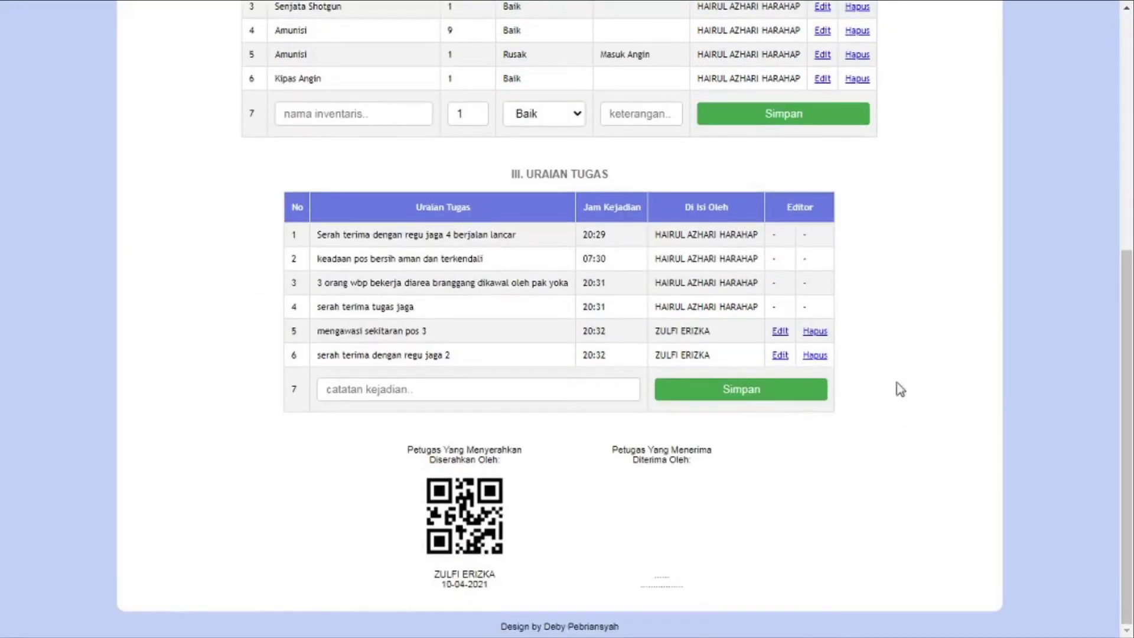
scroll(932, 362, up, 7)
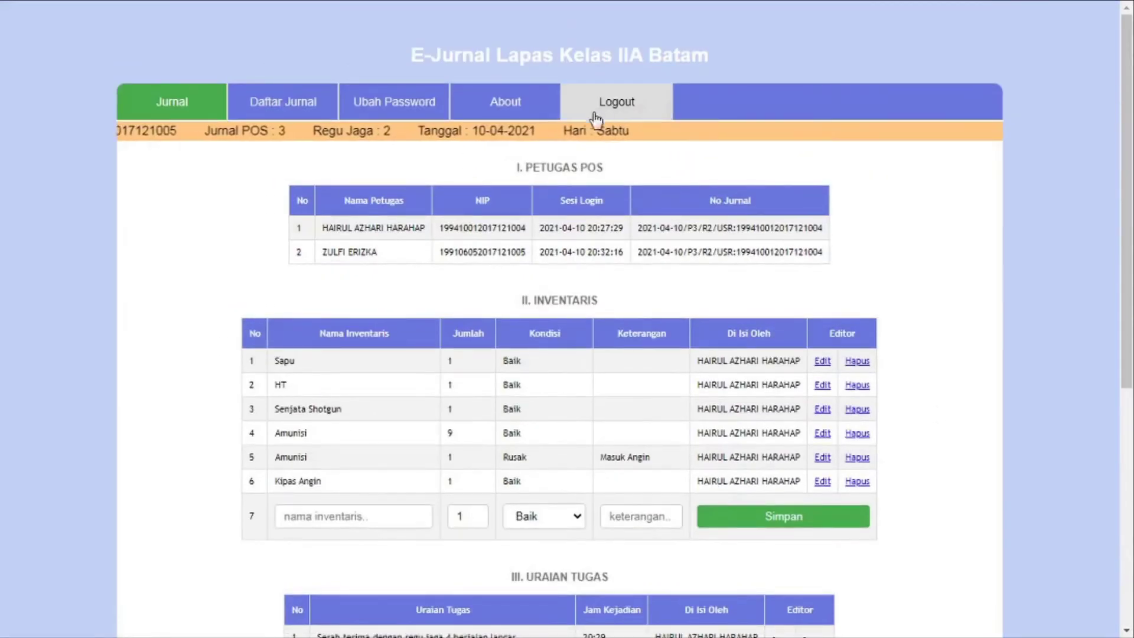
click(609, 107)
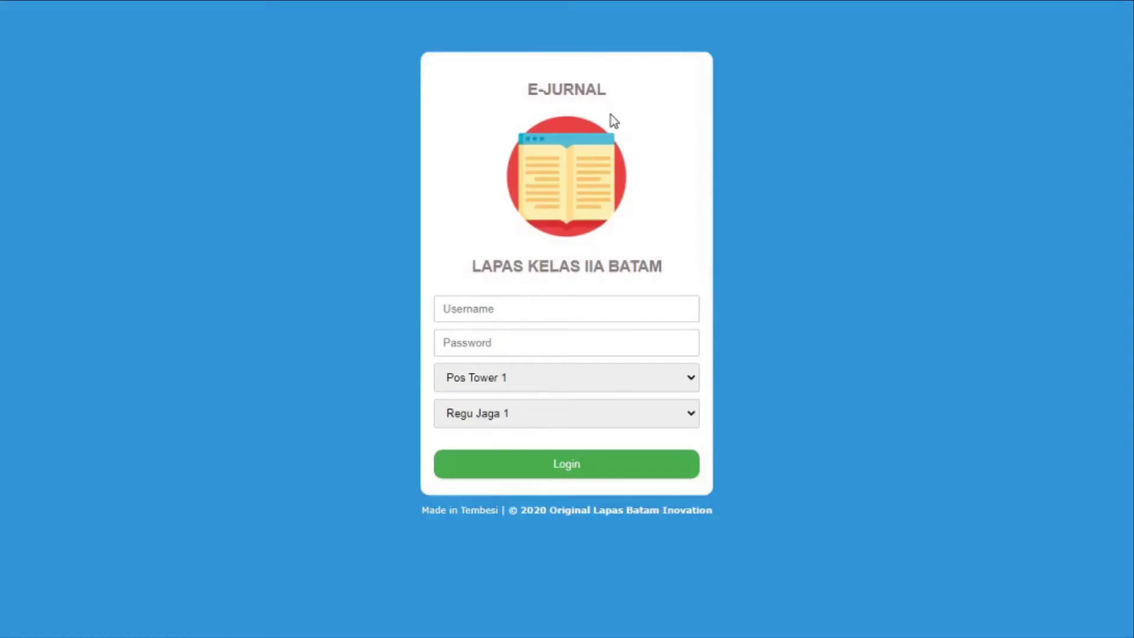
key(super+Tab)
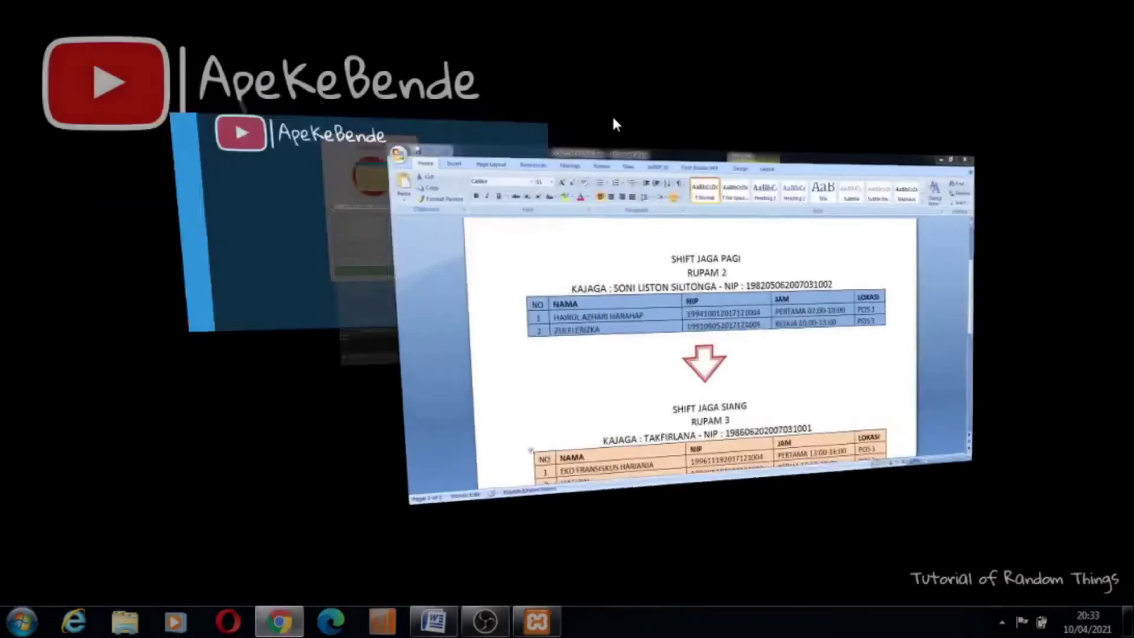
Select the first Shift Jaga Siang officer's NIP in Word, then return to the E-Jurnal login page
scroll(623, 137, down, 3)
scroll(623, 137, down, 1)
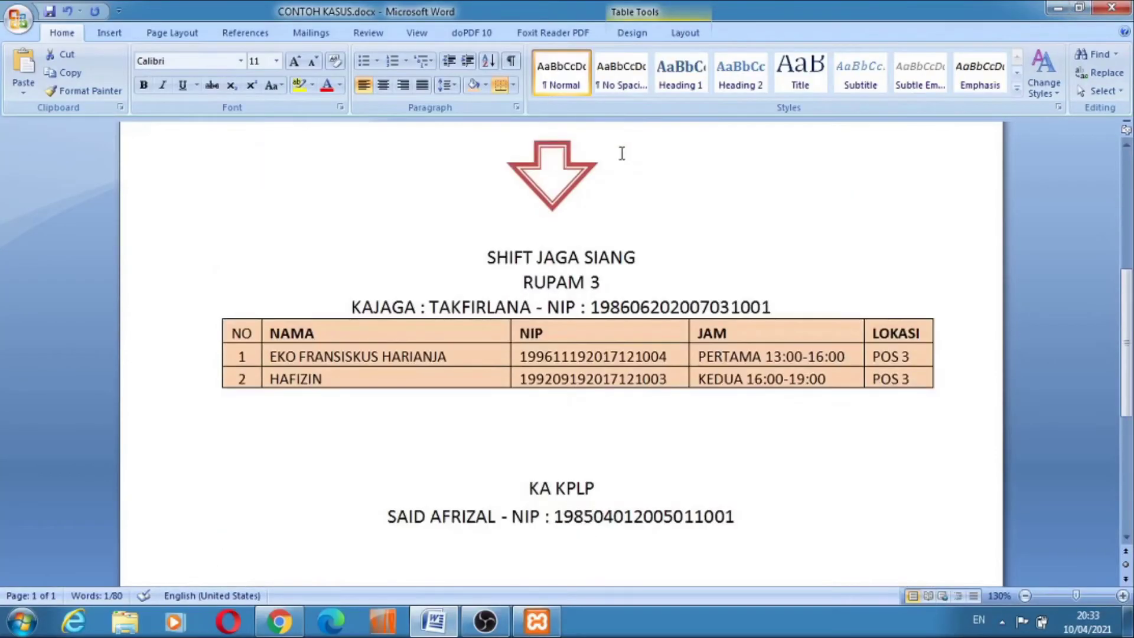
drag(643, 357, 520, 356)
key(ctrl+c)
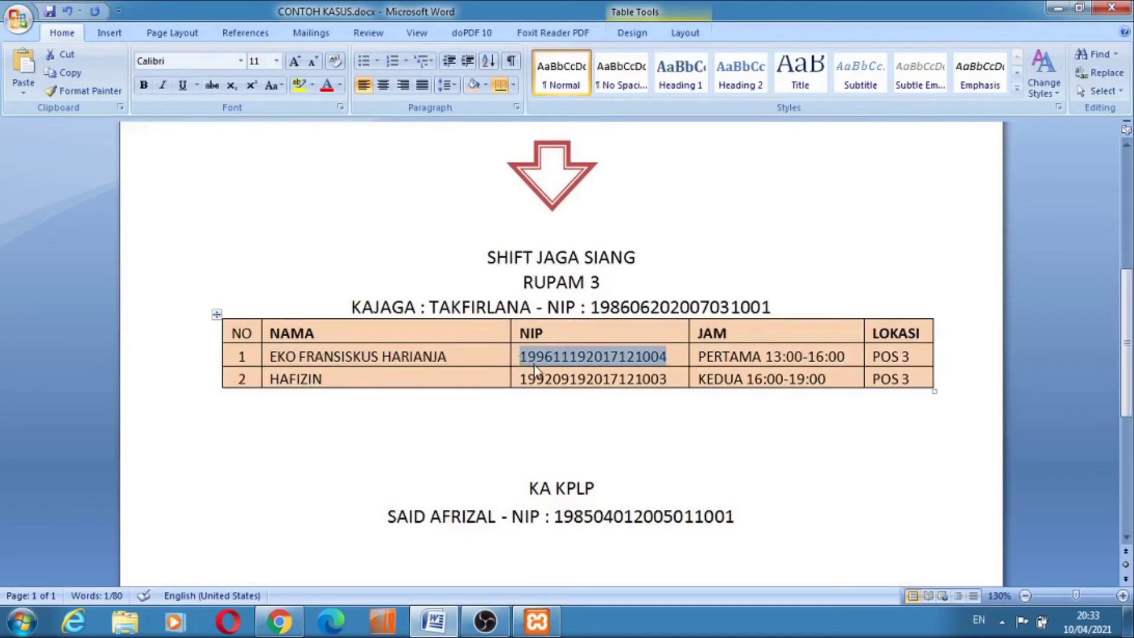
key(super+Tab)
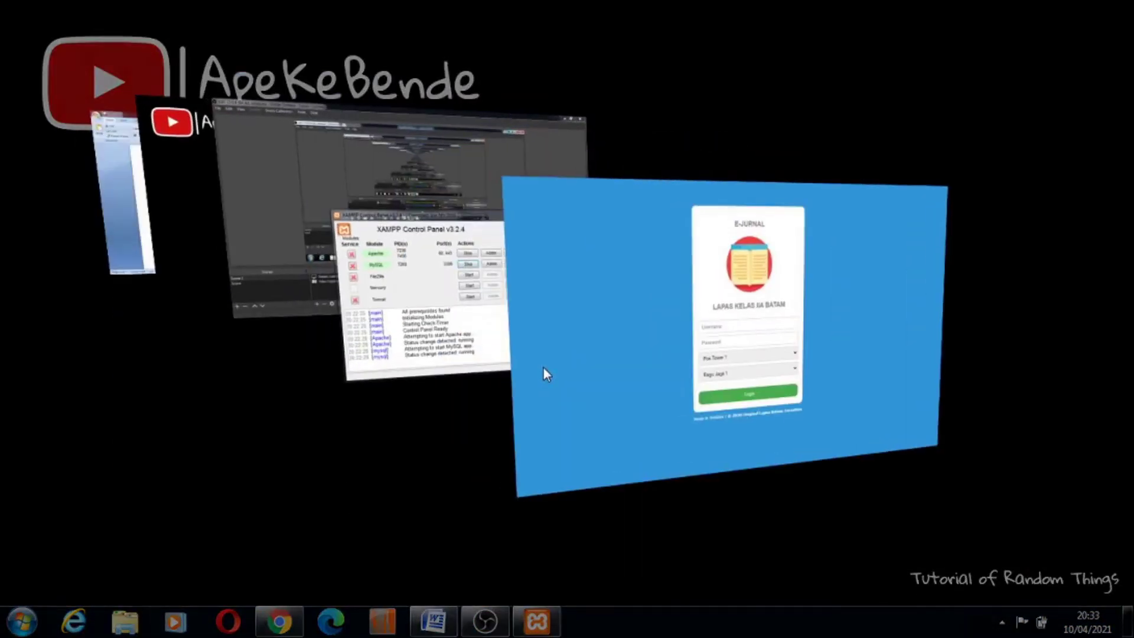
click(543, 368)
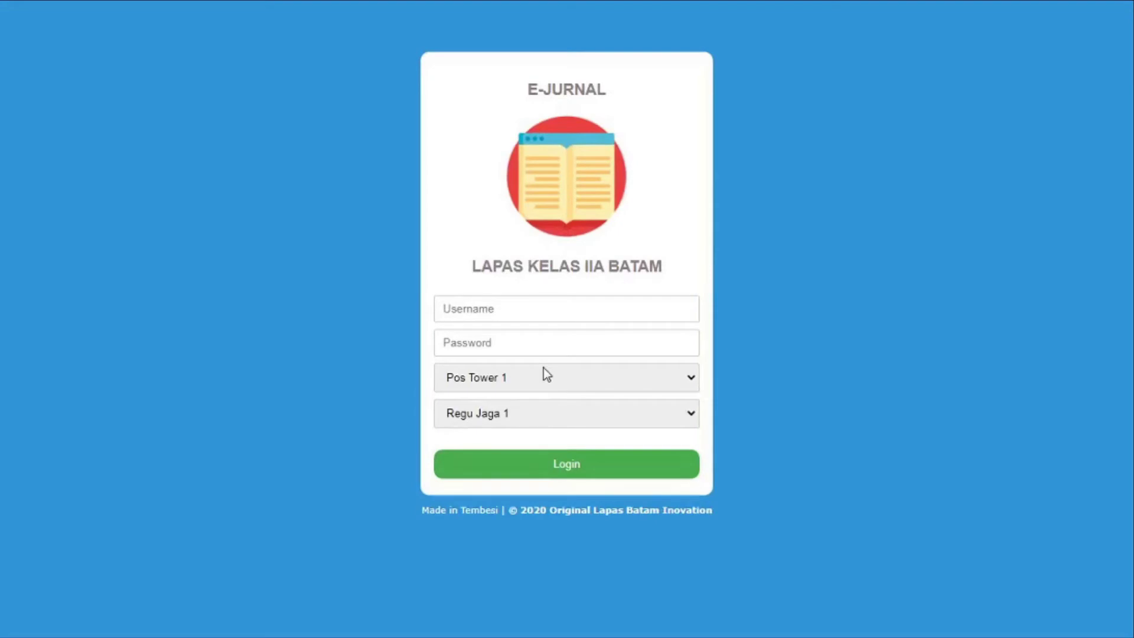
Enter the afternoon officer's pasted NIP as username and type the account password
click(483, 297)
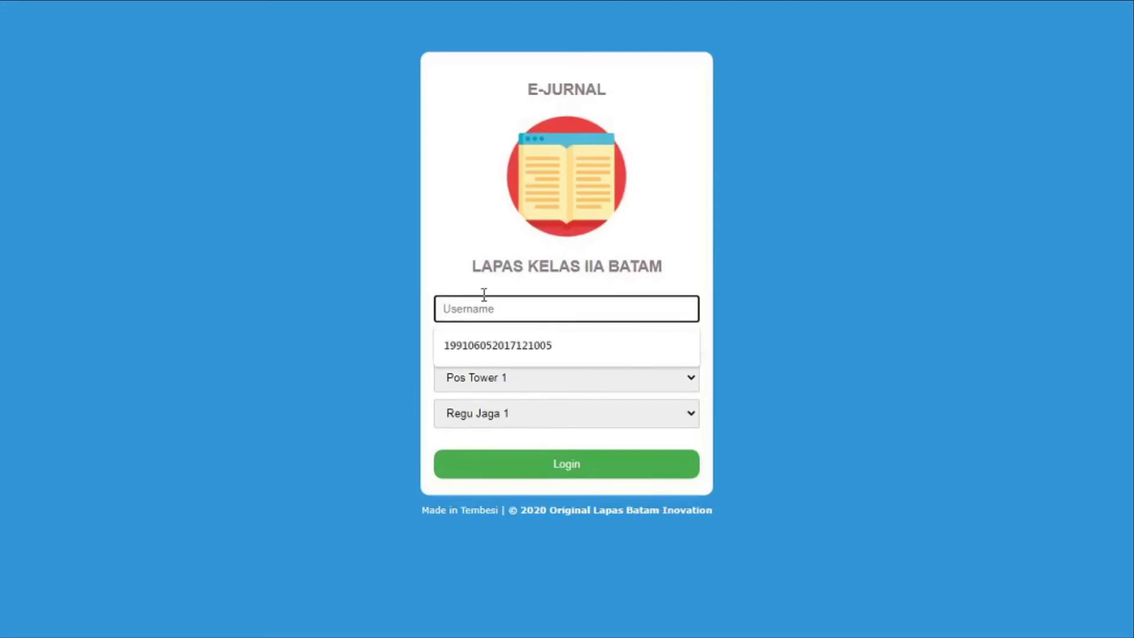
key(ctrl+v)
drag(490, 308, 286, 316)
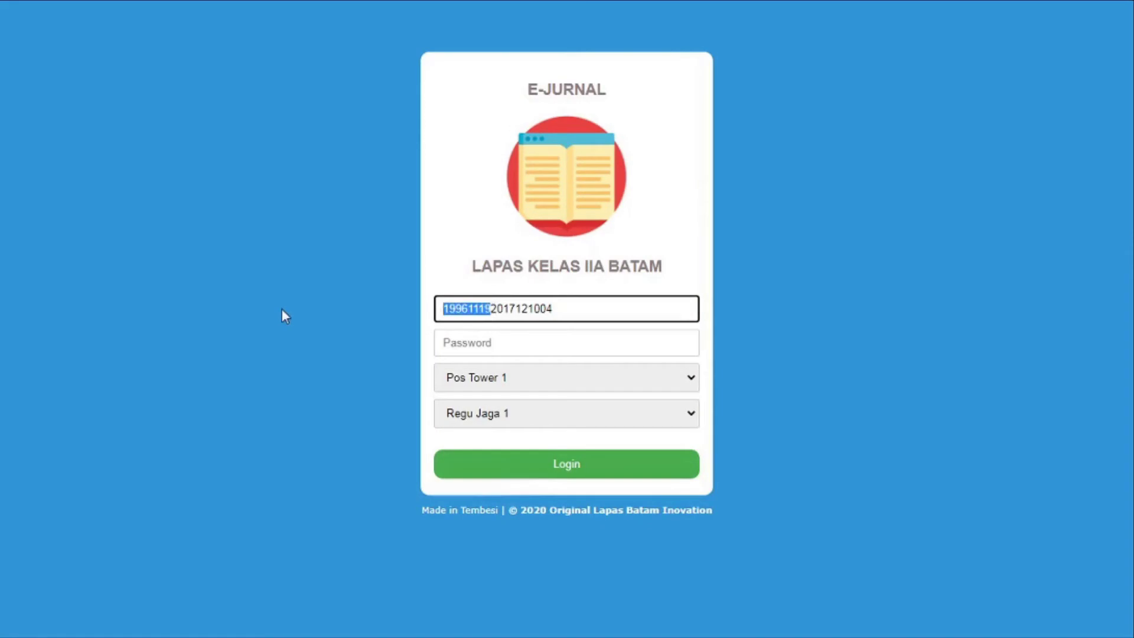
click(488, 347)
text(********)
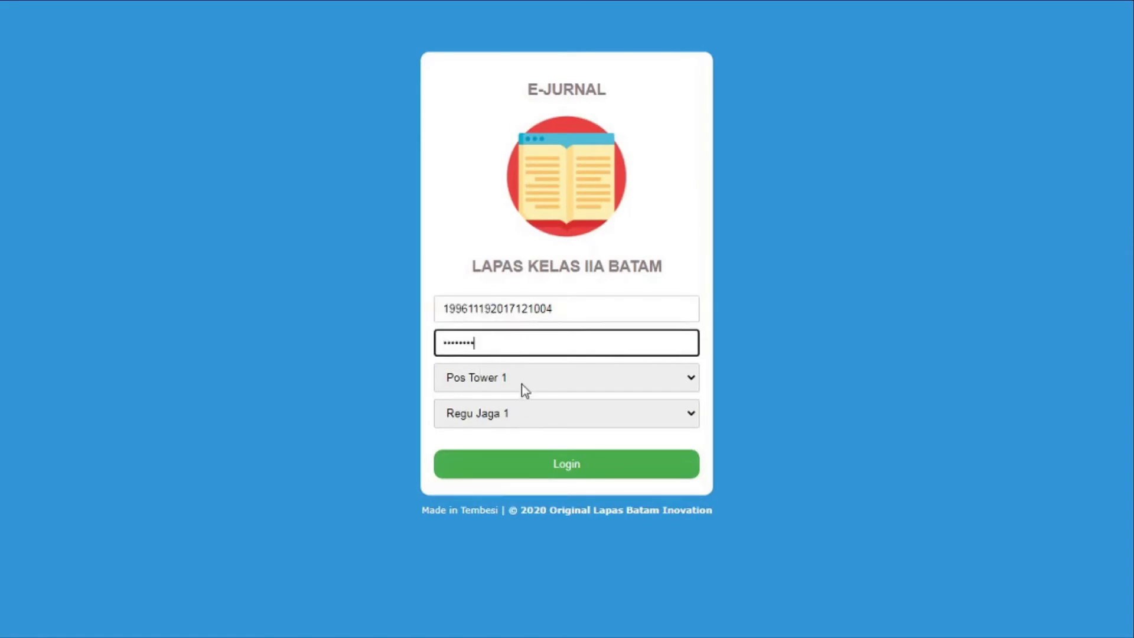
Choose Pos Tower 3 and Regu Jaga 3, log in, and start a new journal
click(522, 384)
click(530, 427)
click(530, 420)
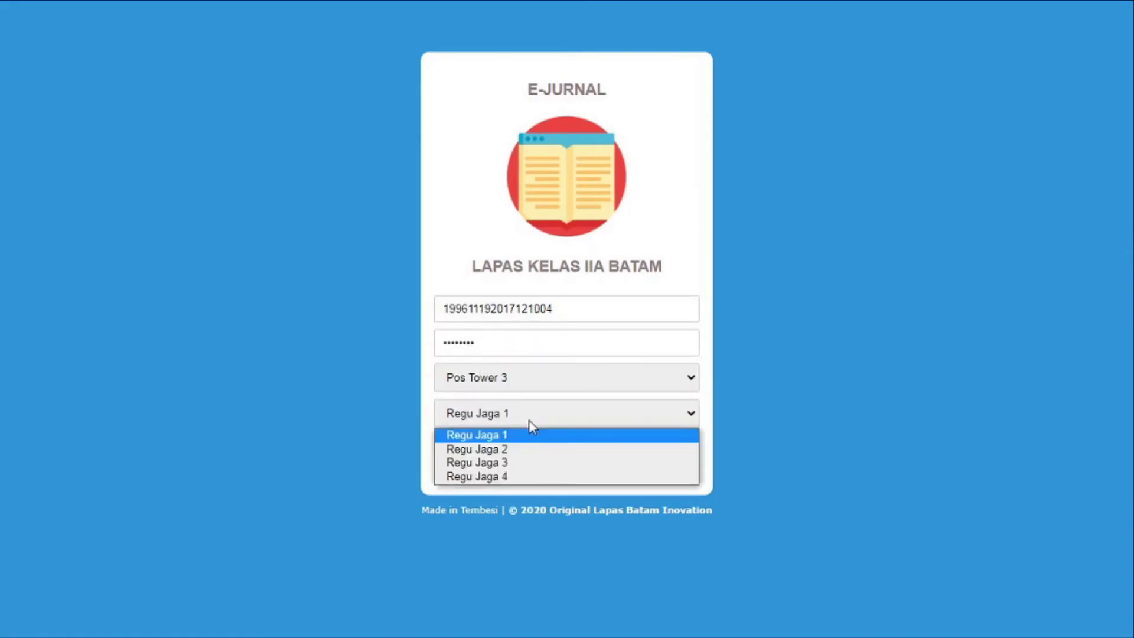
click(530, 463)
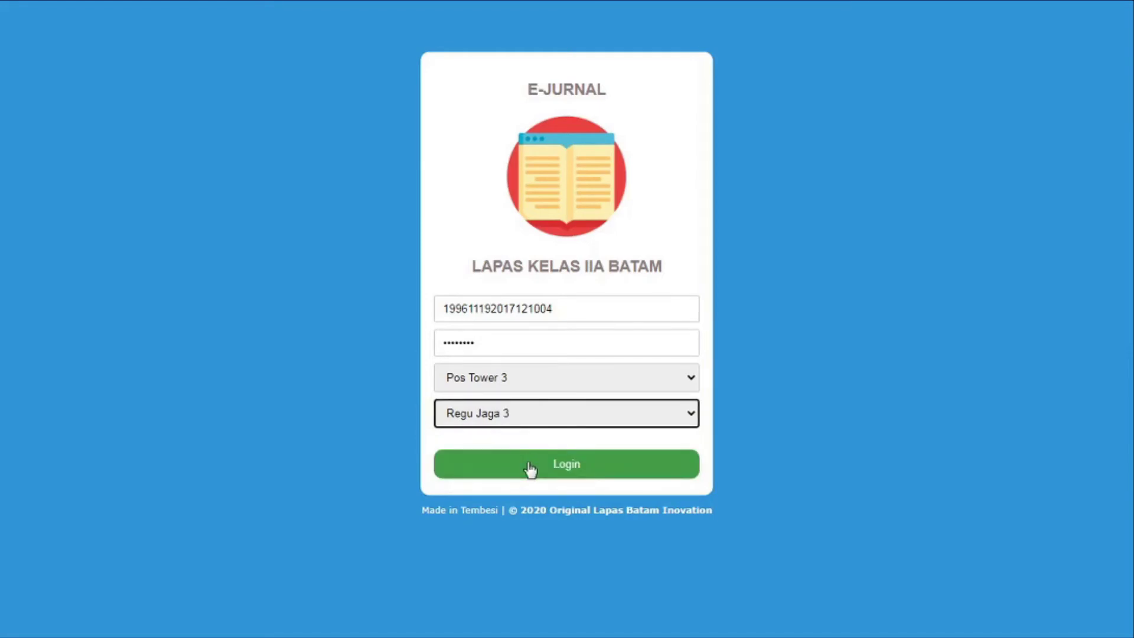
click(530, 466)
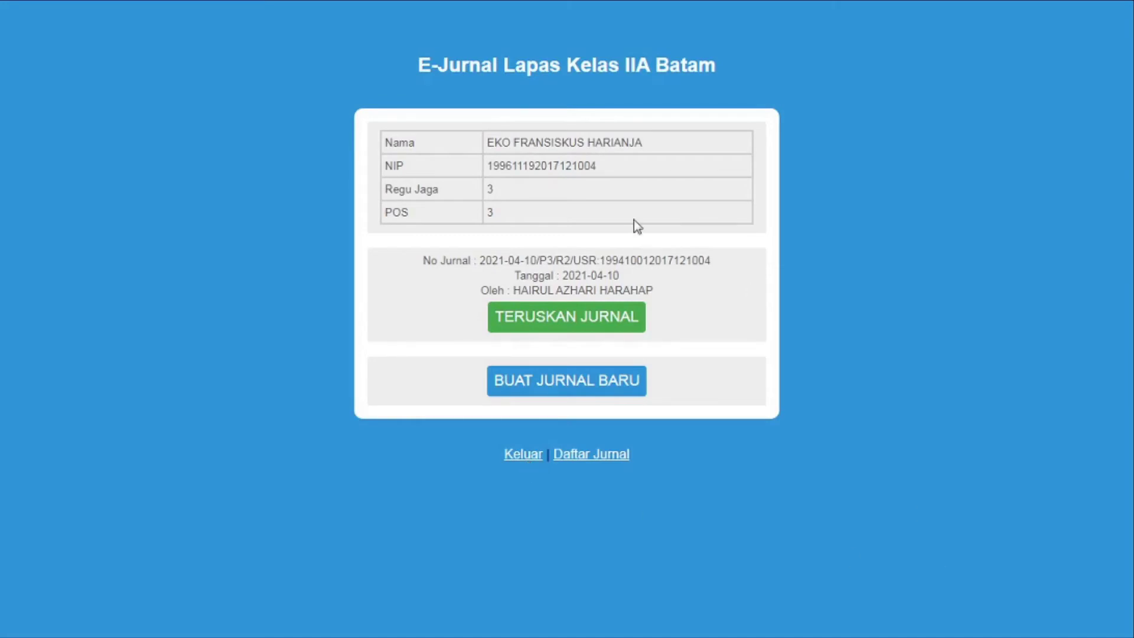
click(619, 387)
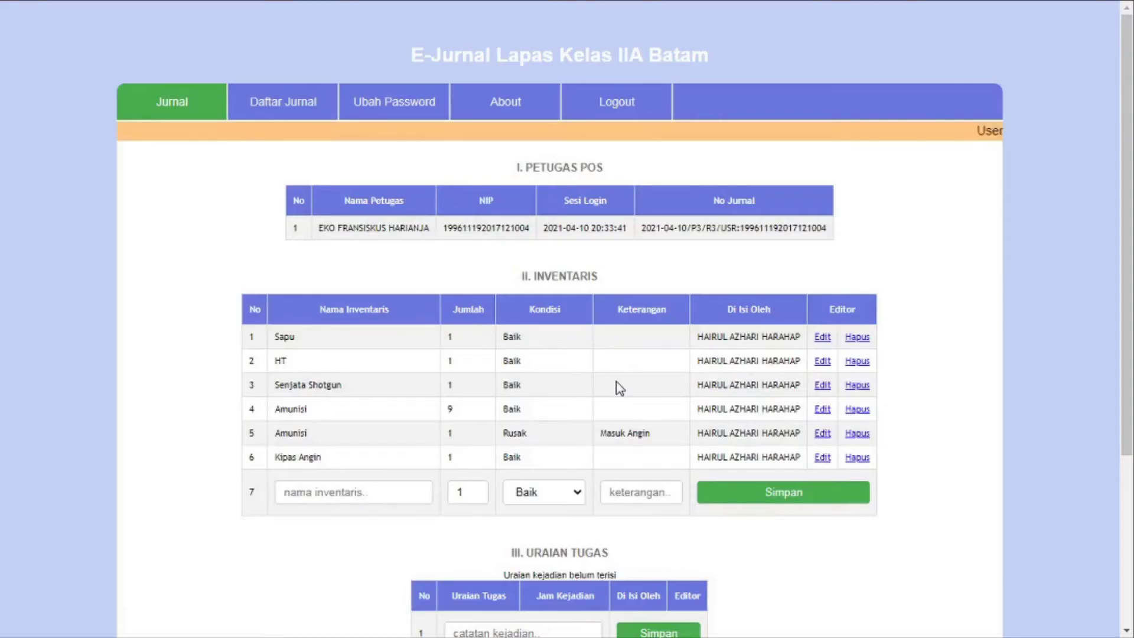
Add the entry 'serah terima dengan regu jaga 2 berjalan lancar', correcting jaga 1 to jaga 2
scroll(618, 387, down, 4)
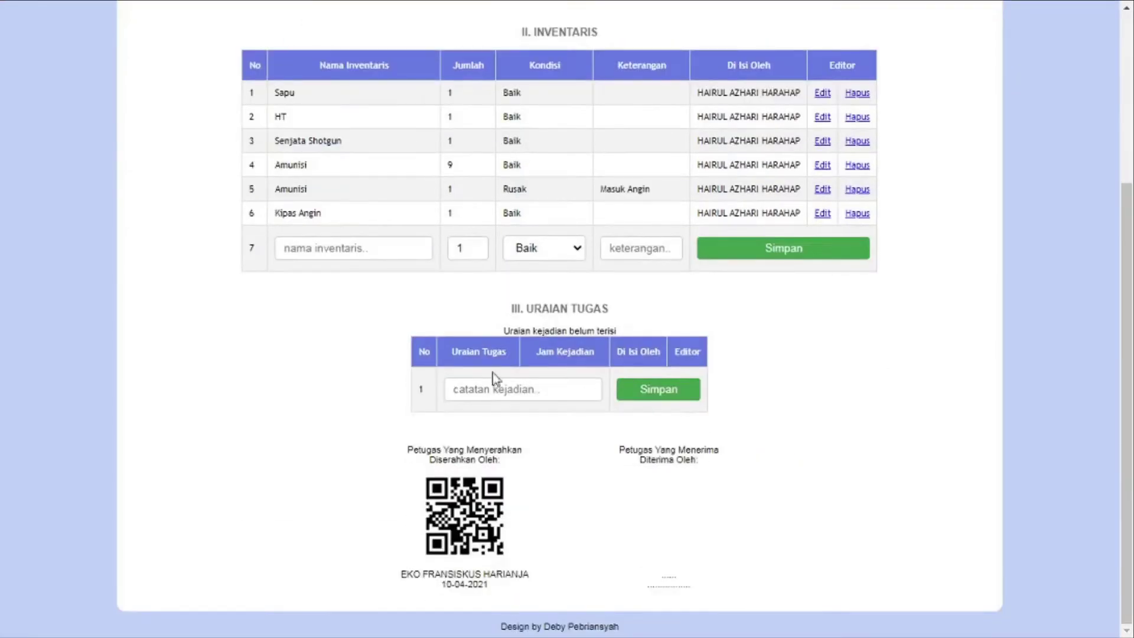
click(523, 384)
text(serah ter)
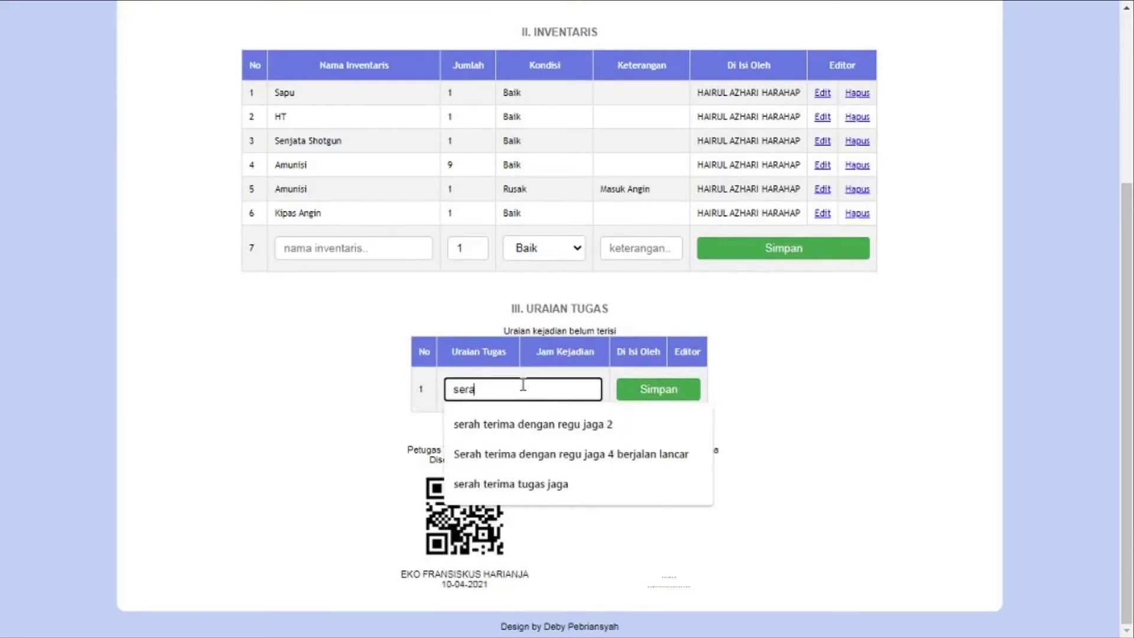
text(ima)
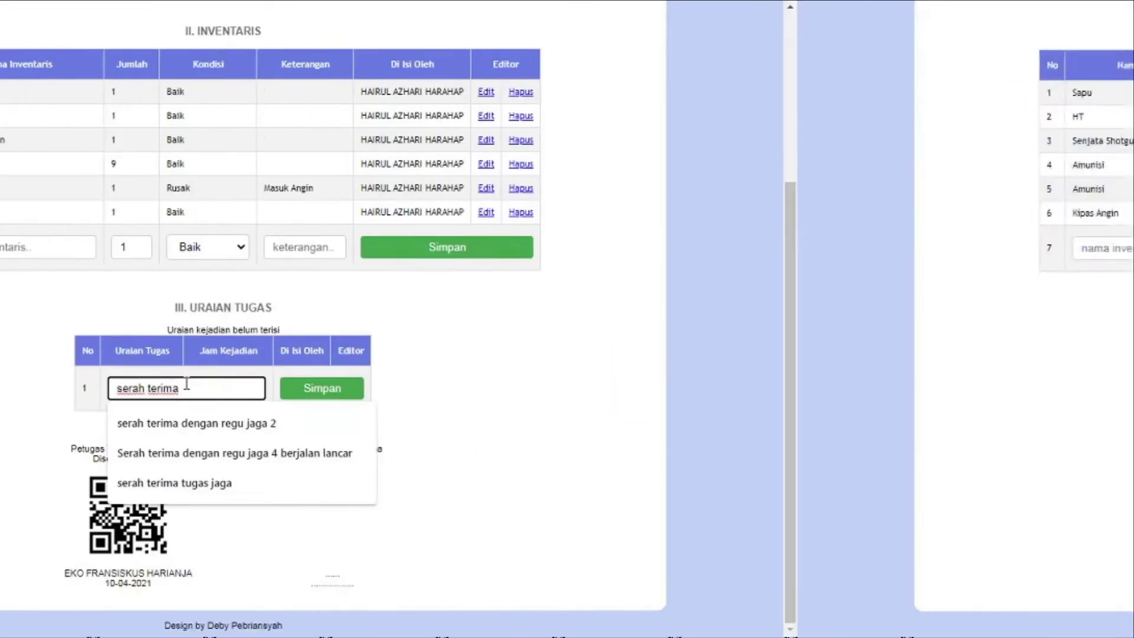
text(denga)
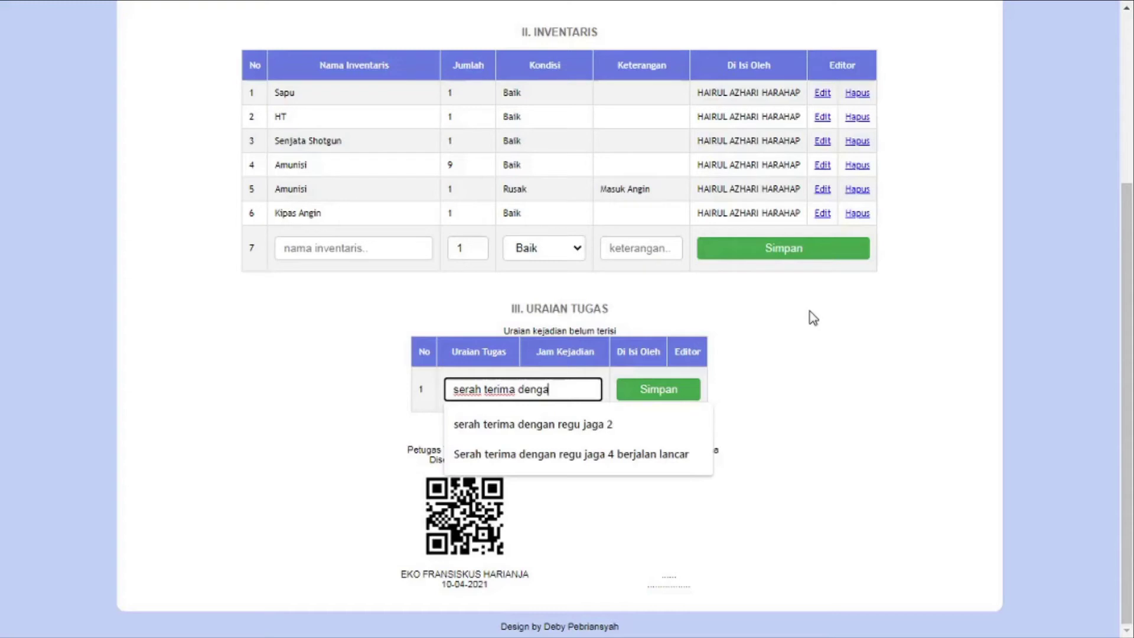
text(n regu jaga)
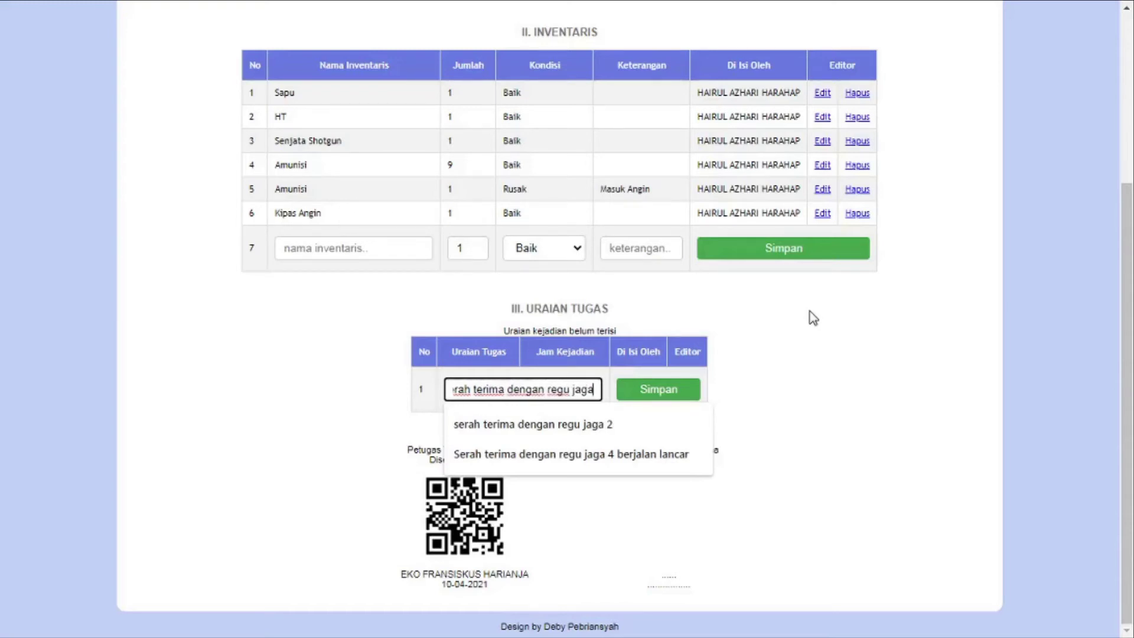
text( 1 berjalan)
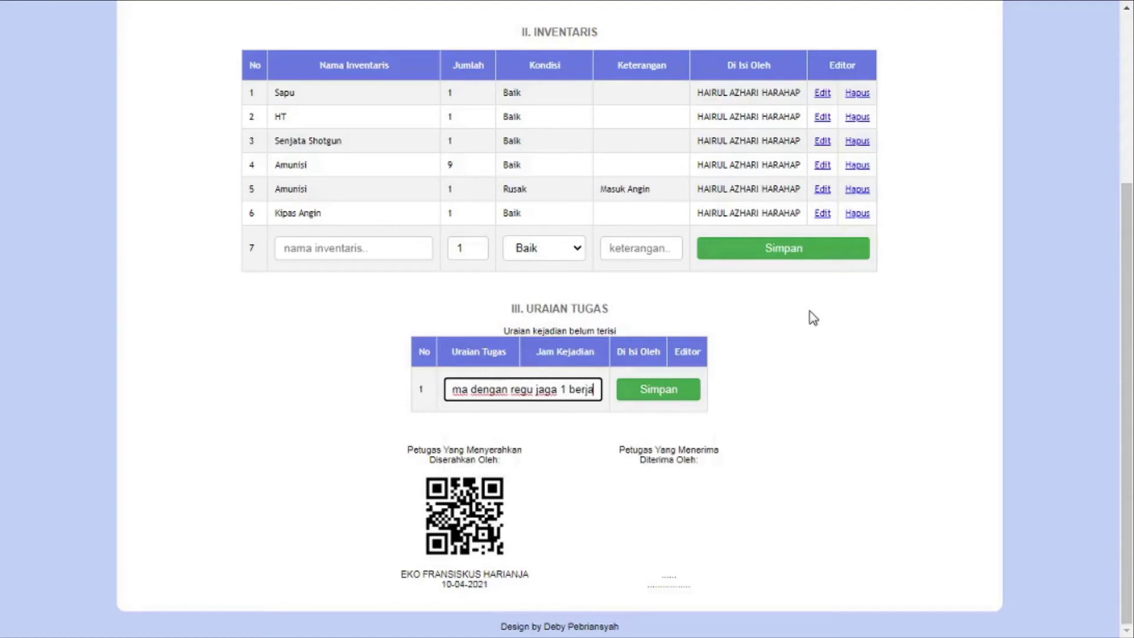
key(BackSpace)
key(BackSpace)
key(BackSpace)
key(BackSpace)
key(BackSpace)
key(BackSpace)
key(BackSpace)
key(BackSpace)
key(BackSpace)
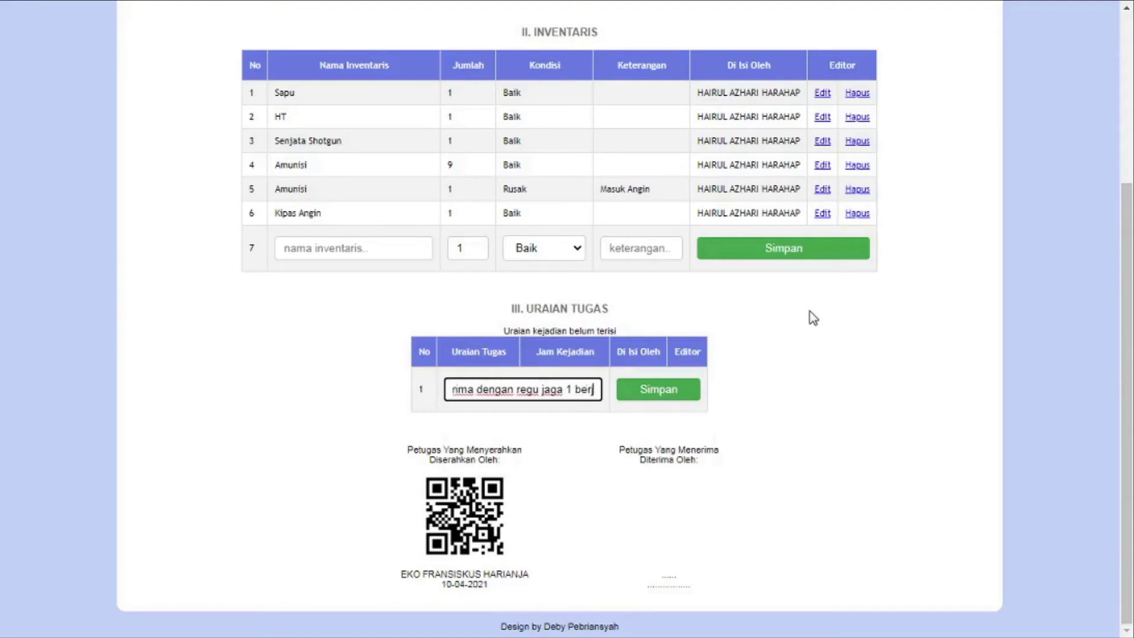
key(BackSpace)
text(2 b)
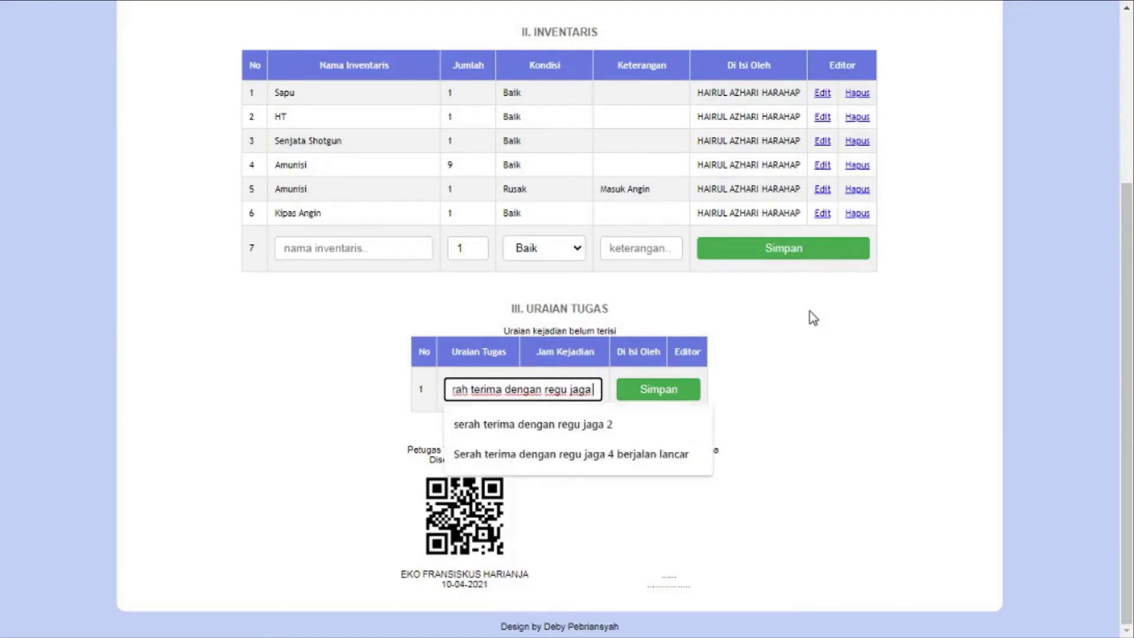
text(erjala)
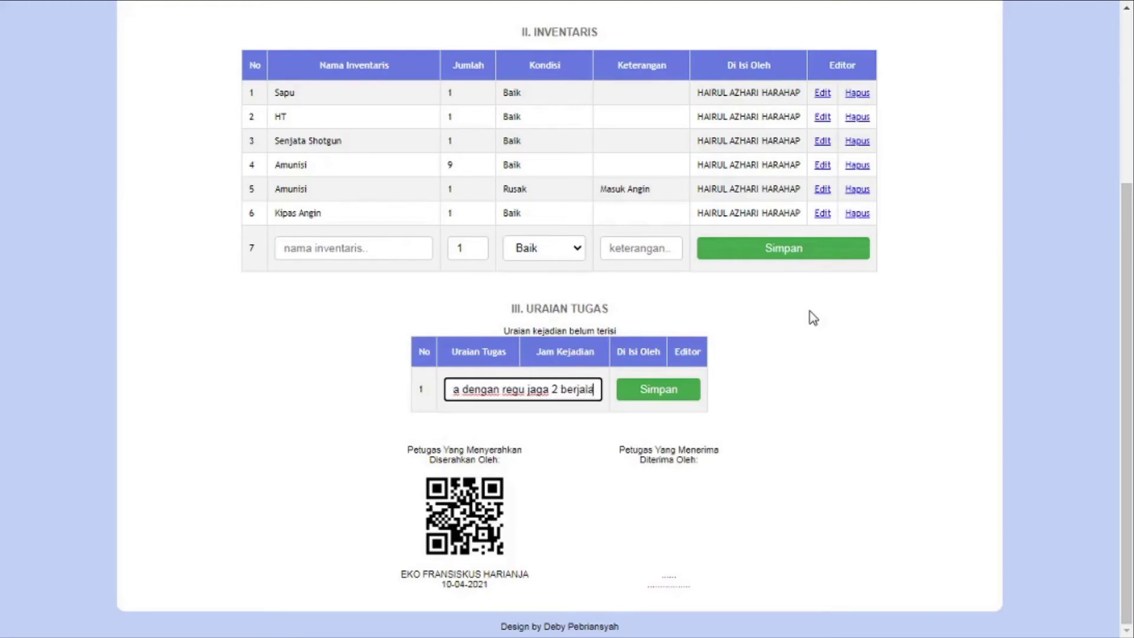
text(n la)
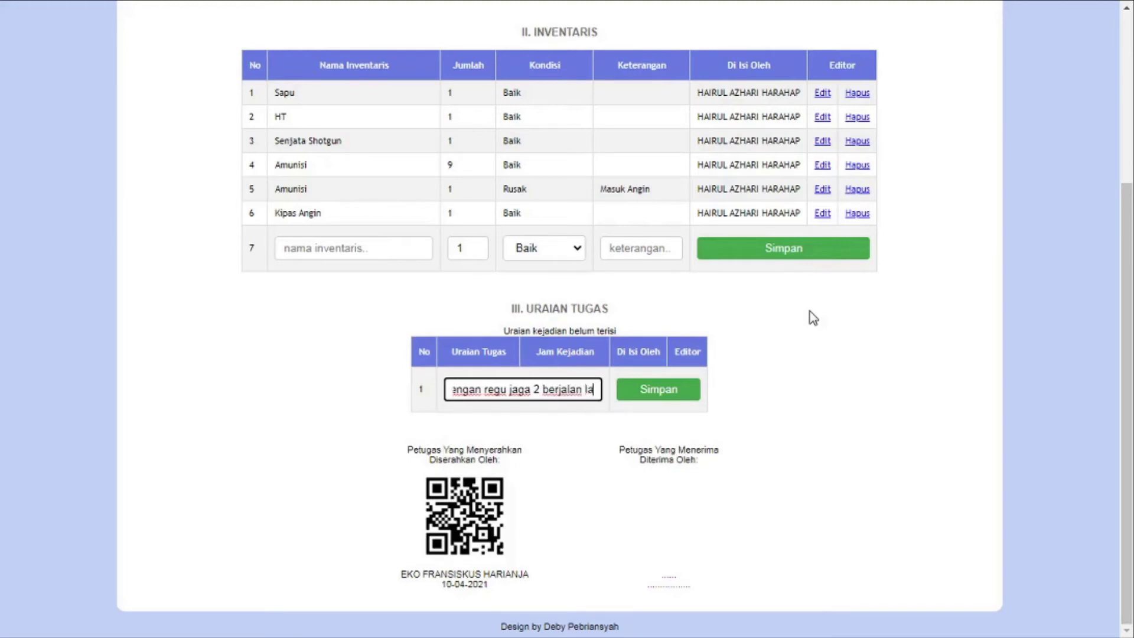
text(ndar)
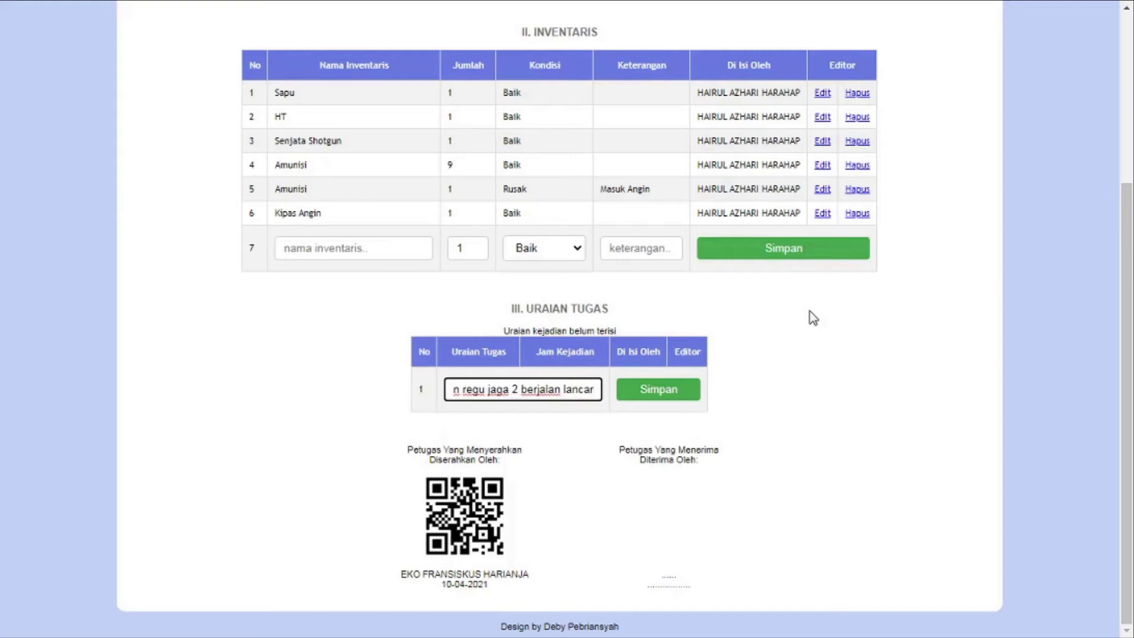
click(697, 388)
Add the duty entry 'keadaan pos bersih'
scroll(691, 418, down, 2)
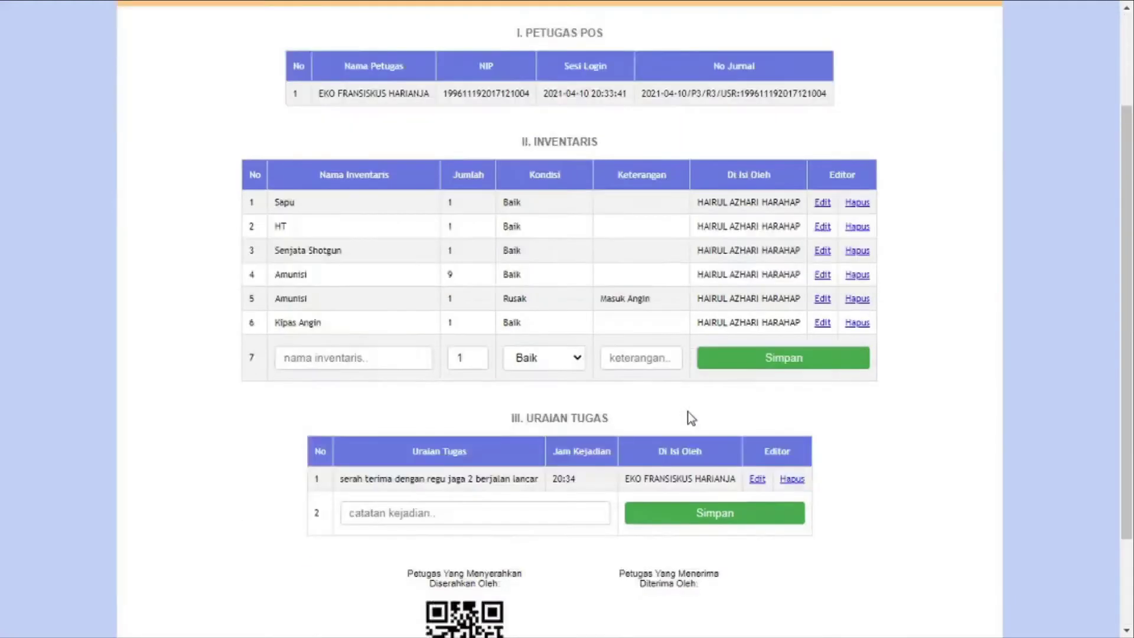
scroll(691, 418, down, 2)
click(511, 391)
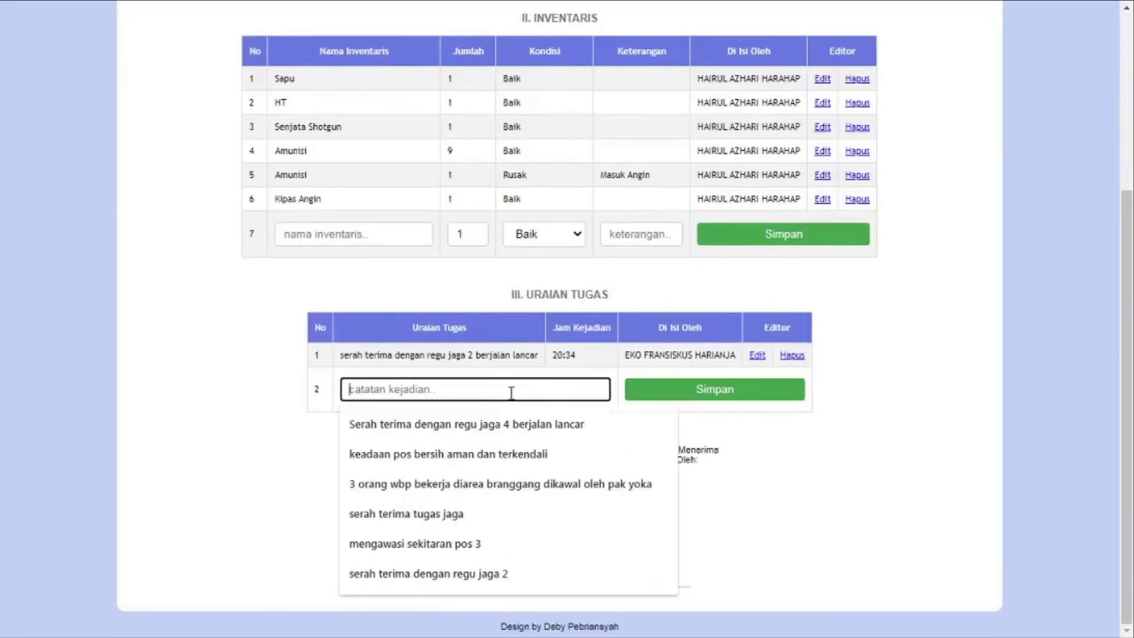
text(keadaan pos bersih)
key(Return)
click(482, 391)
Add the entry '3 orang wbp selesai bekerja dan telah kembali ke dalam lapas'
text(3 ora)
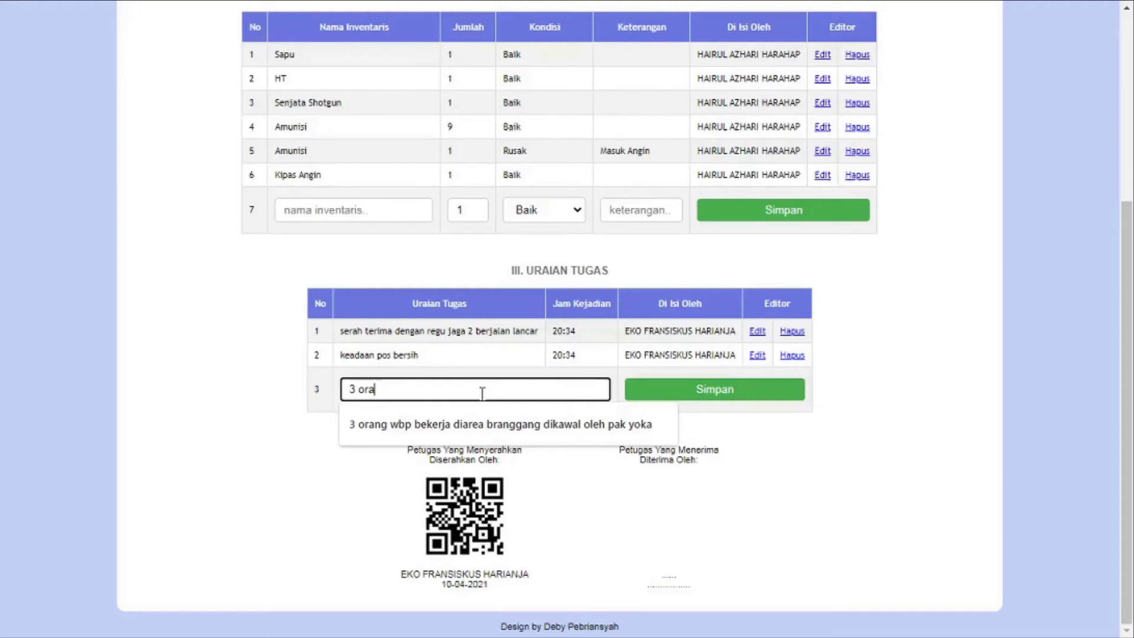
text(ng wbp se)
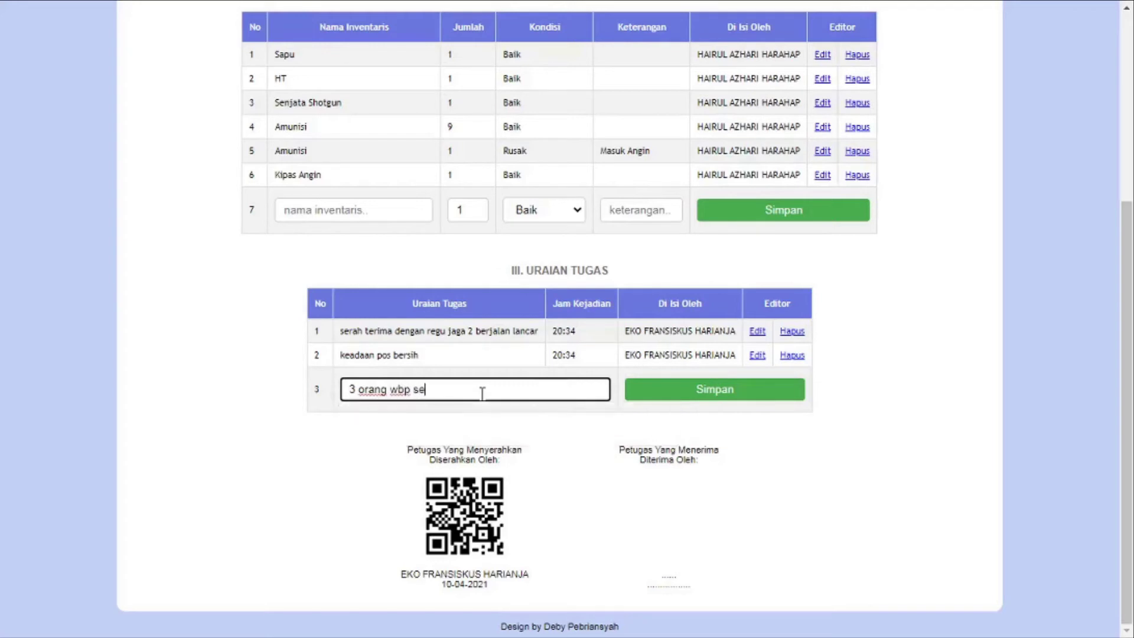
text(lesai bekerja dan telah kemb)
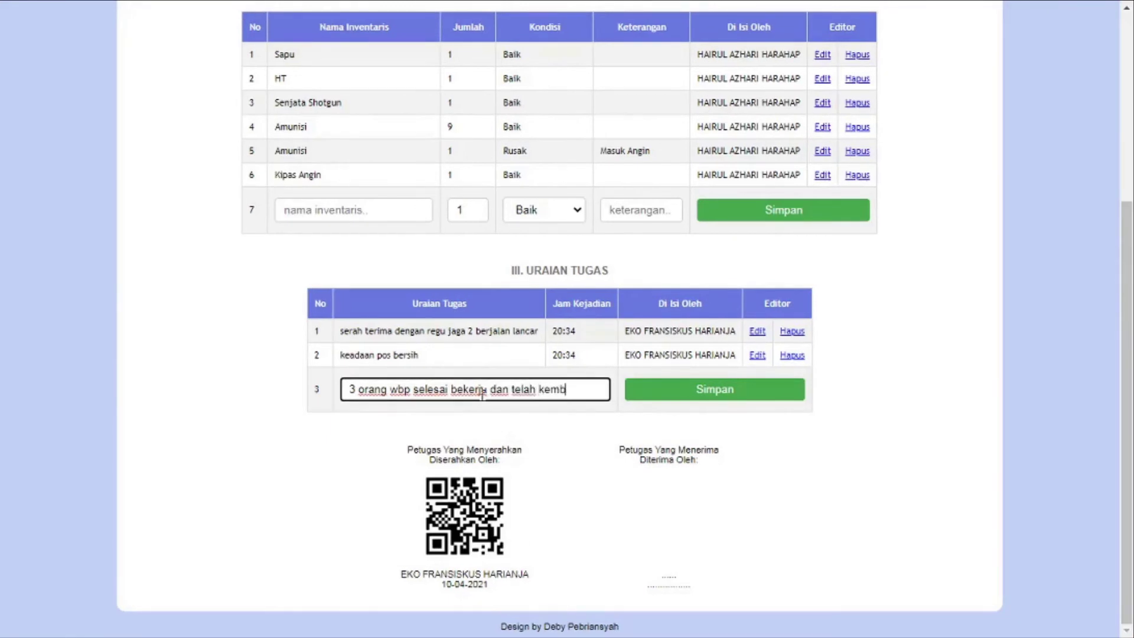
text(ali ke d)
text(alam lapas)
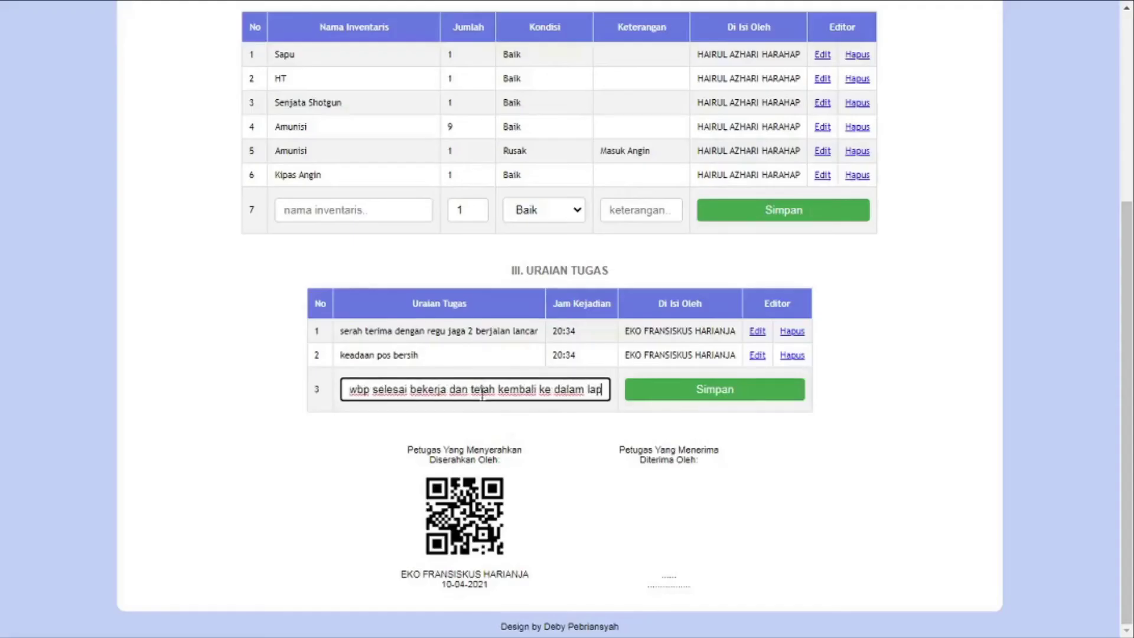
click(695, 387)
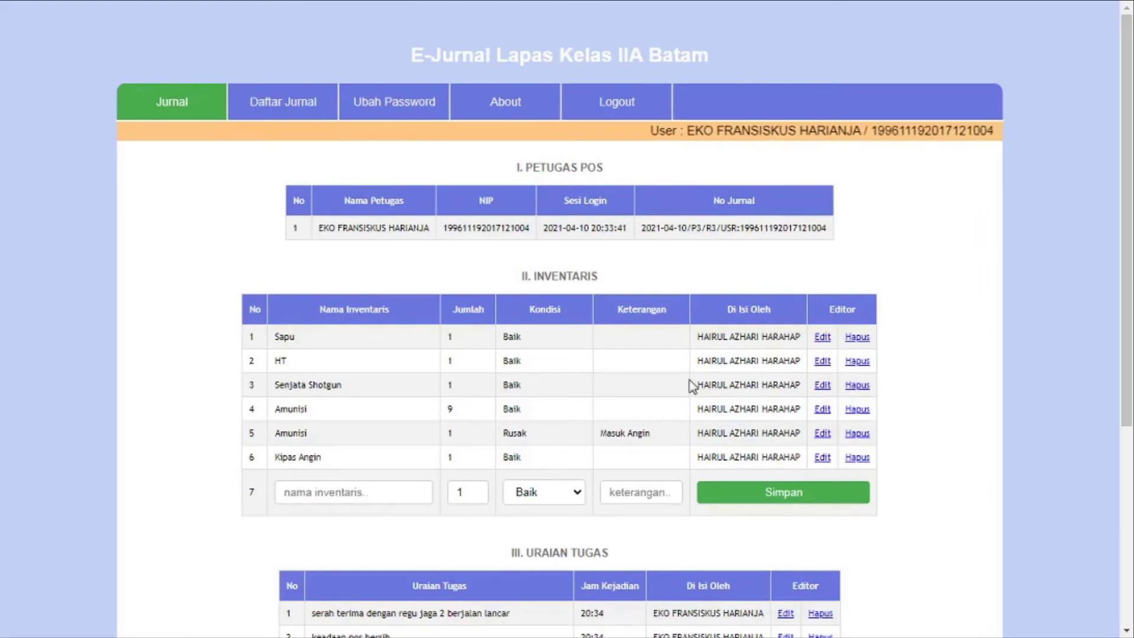
Delete the Senjata Shotgun row and both Amunisi rows from the inventory table
click(863, 387)
click(863, 386)
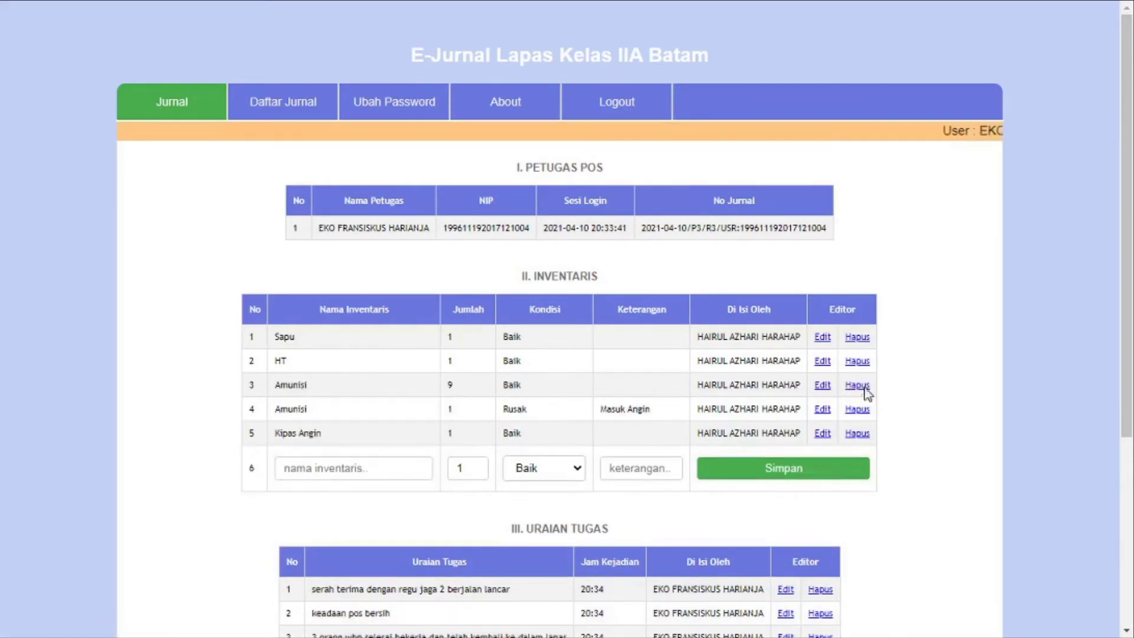
click(864, 387)
scroll(858, 385, down, 4)
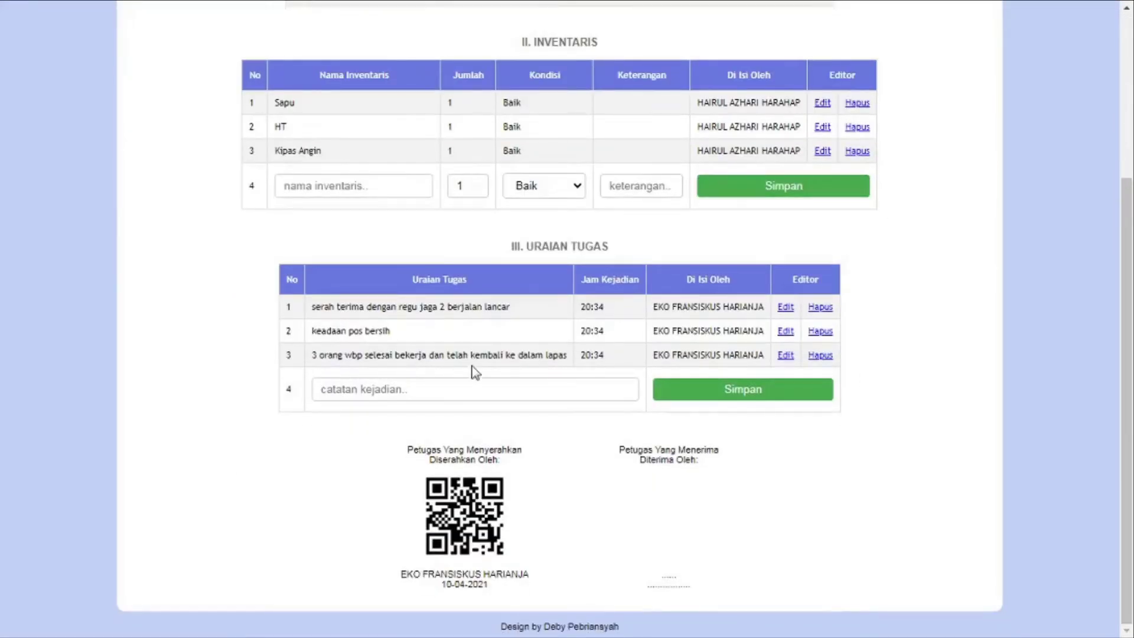
Add a duty entry noting the weapon was taken by an officer for inventory purposes
click(490, 379)
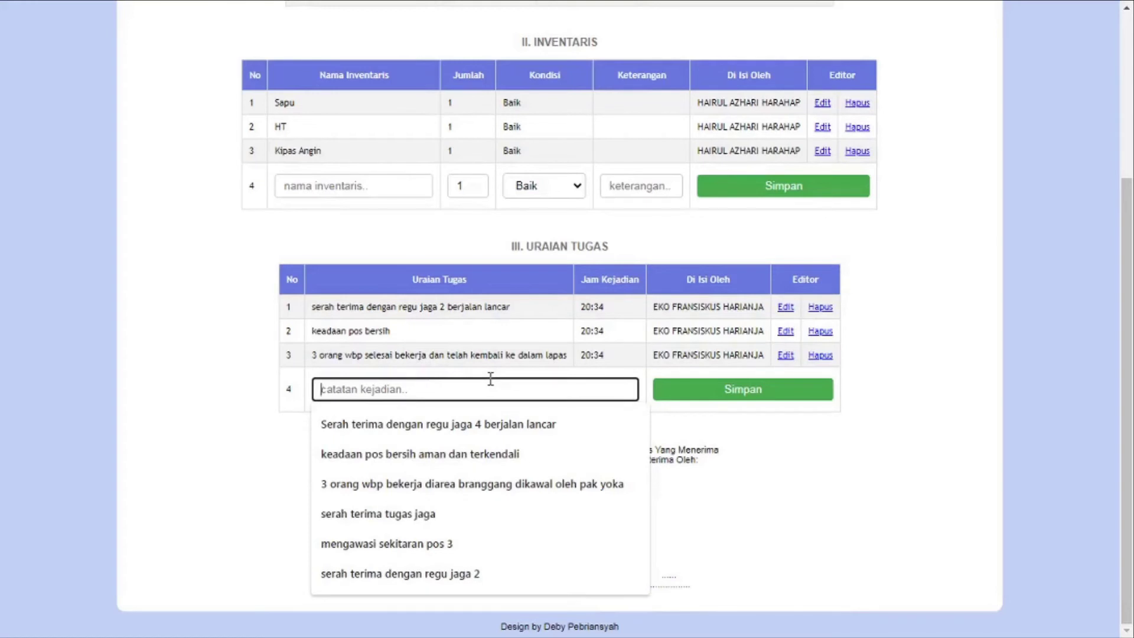
text(senja)
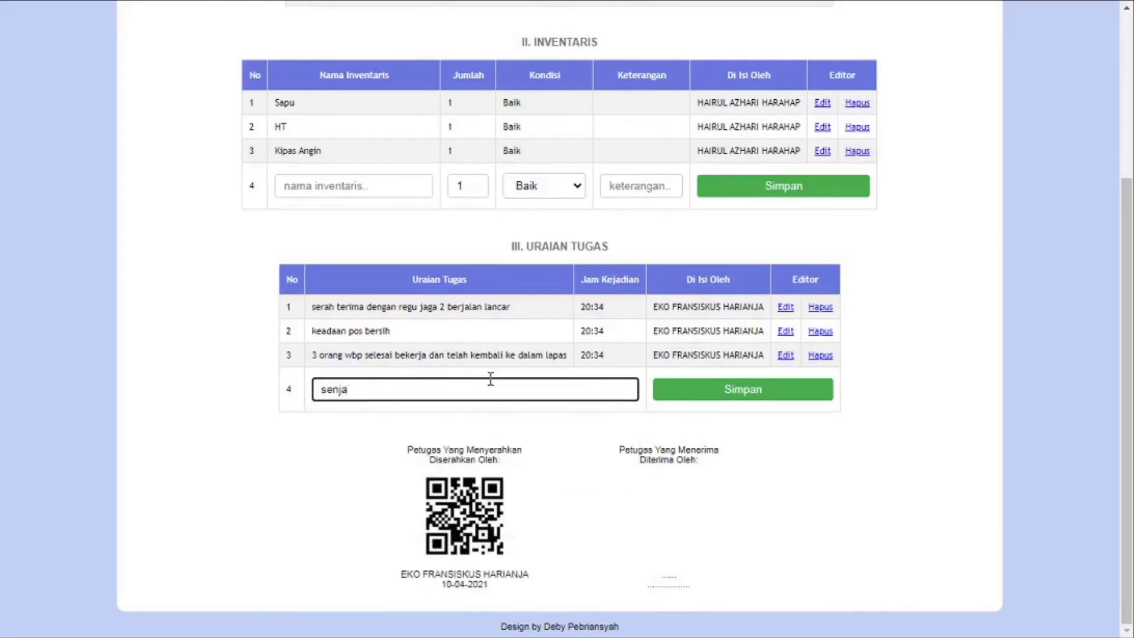
text(ta di bawa pak hary)
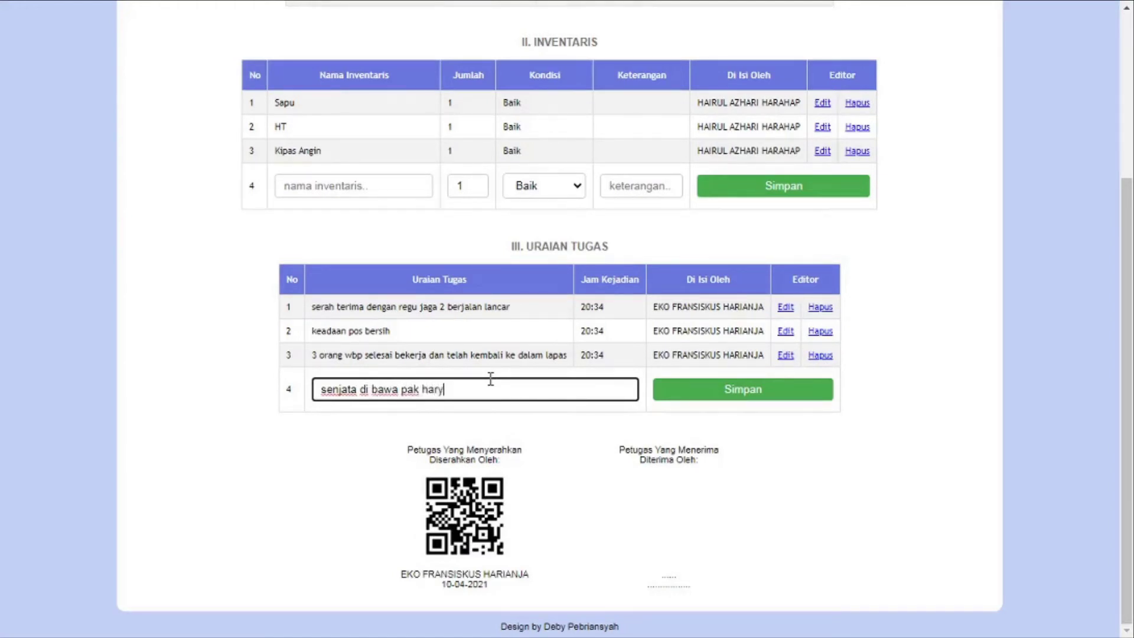
text(o untuk kepentingan in)
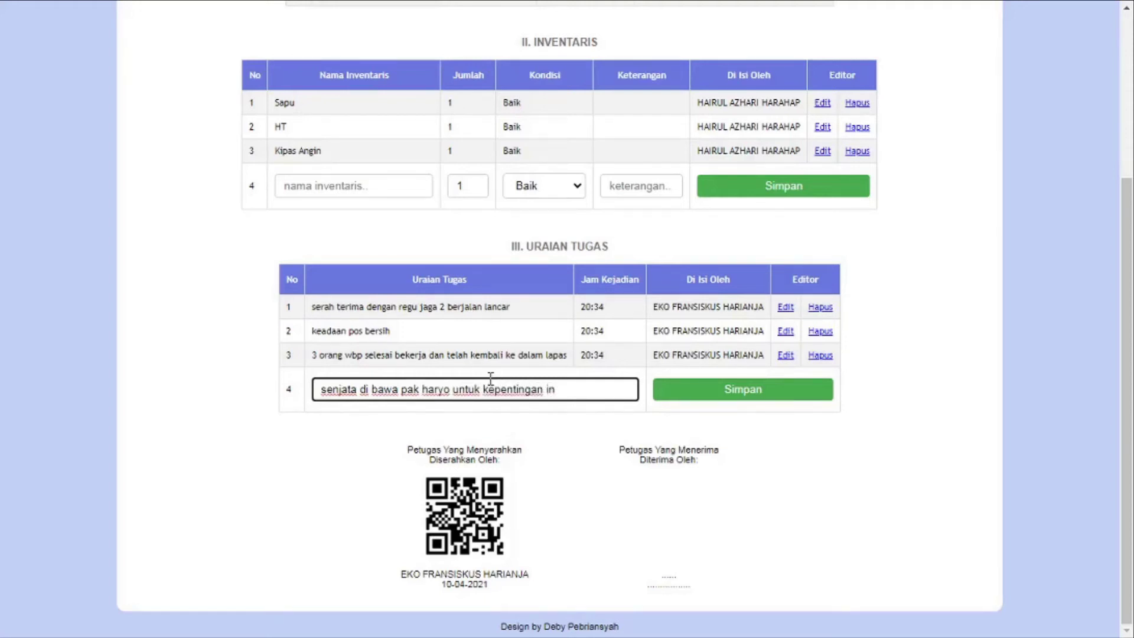
text(ventaris)
click(748, 395)
Add the fifth duty entry 'serah terima tugas jaga'
scroll(749, 397, down, 5)
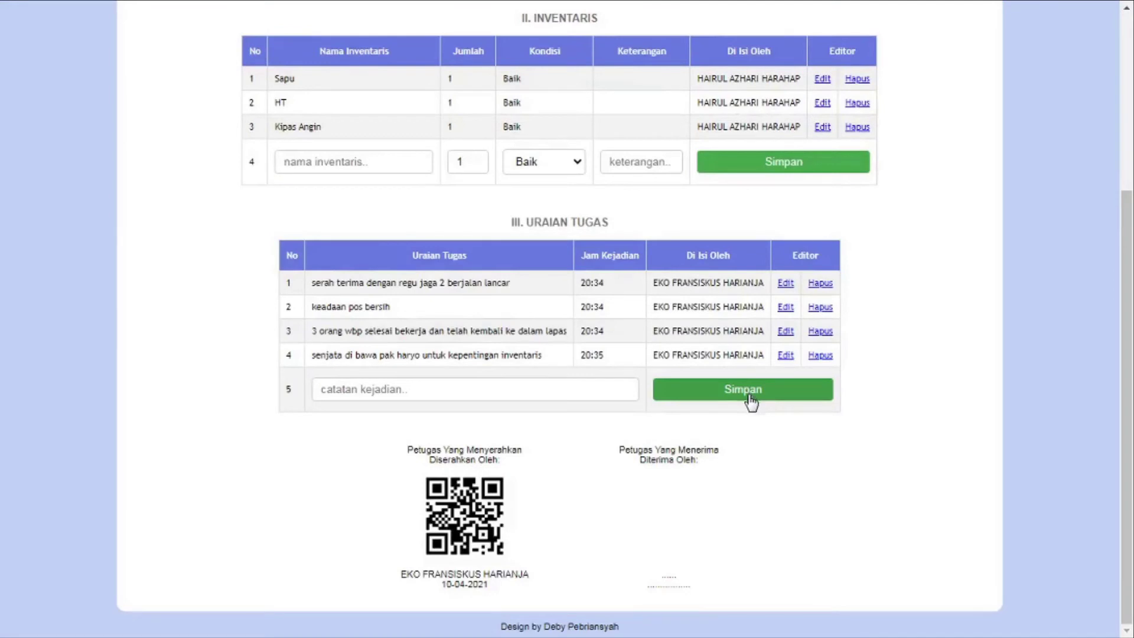
click(524, 390)
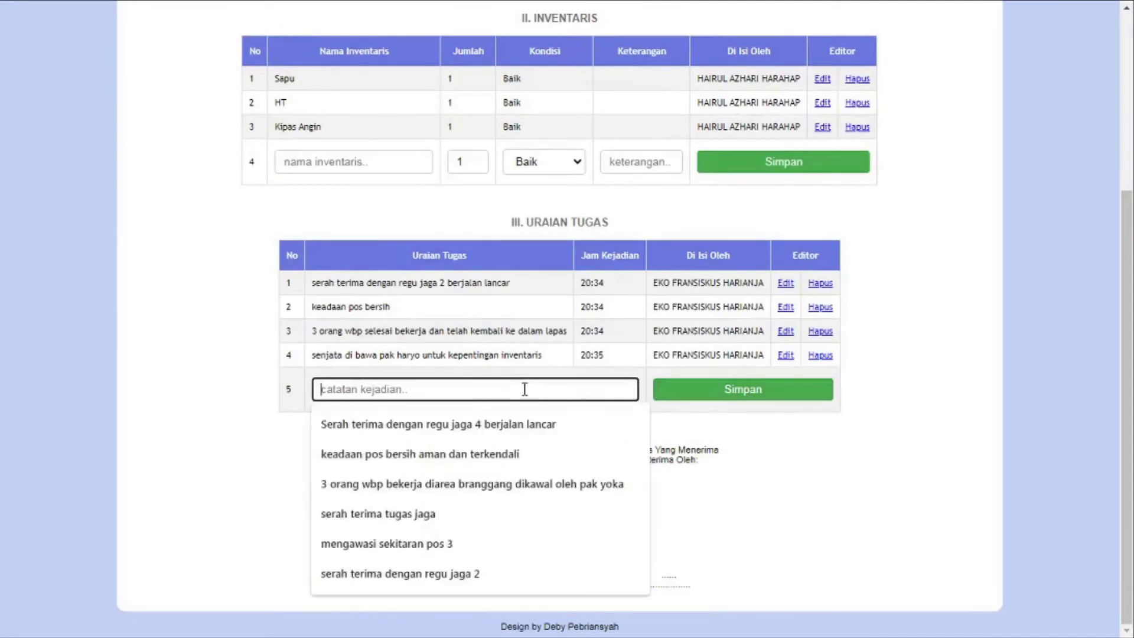
text(serah ter)
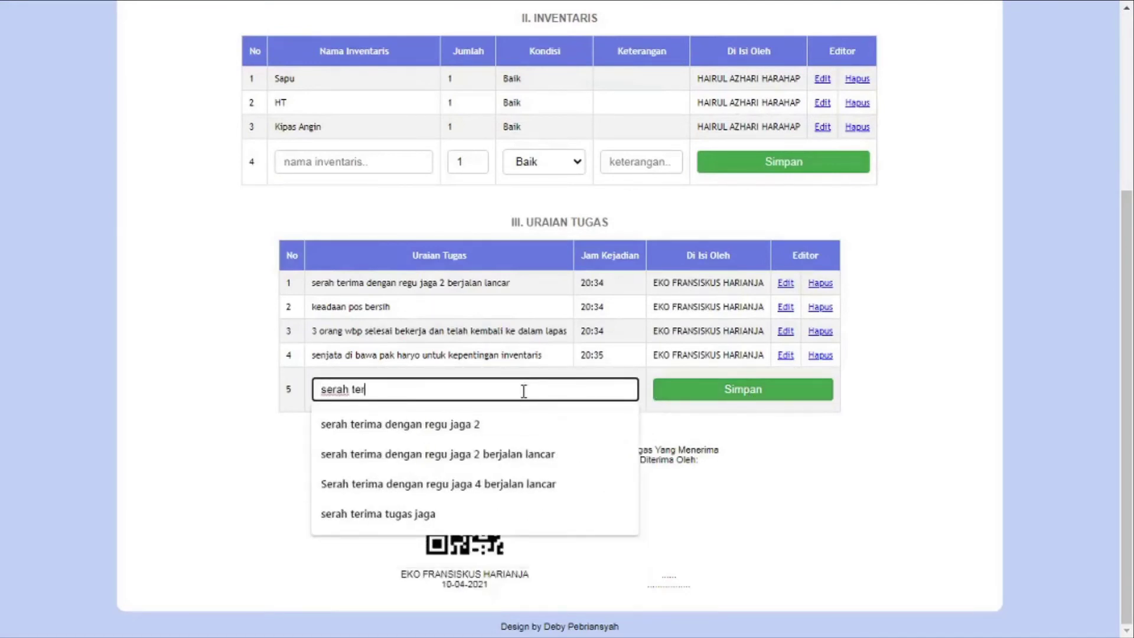
text(ima tu)
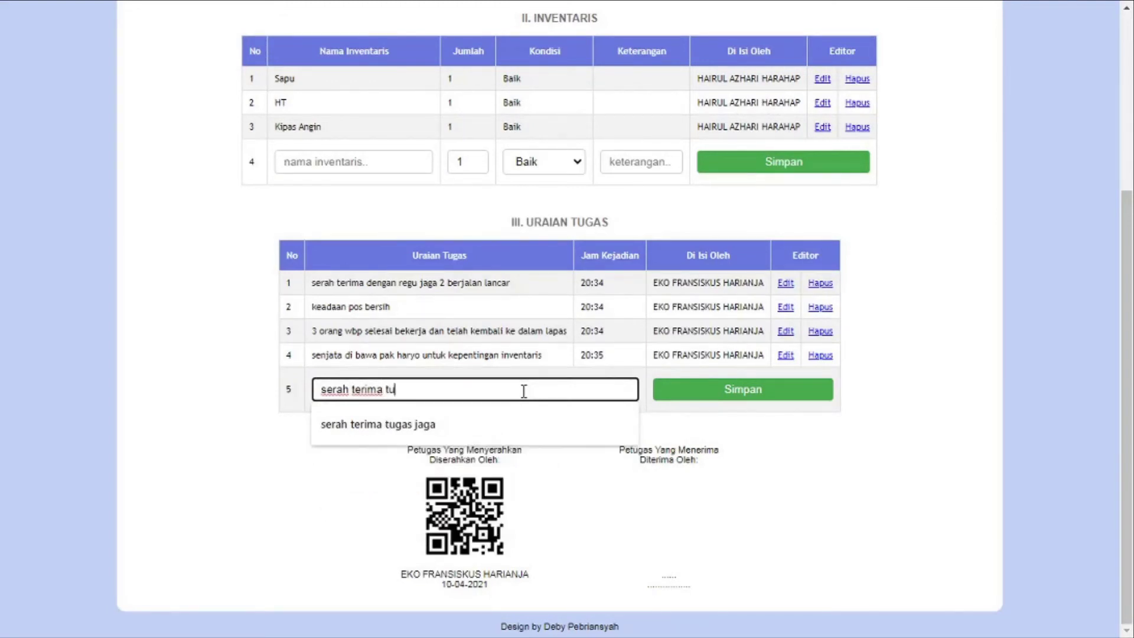
text(gas jaga)
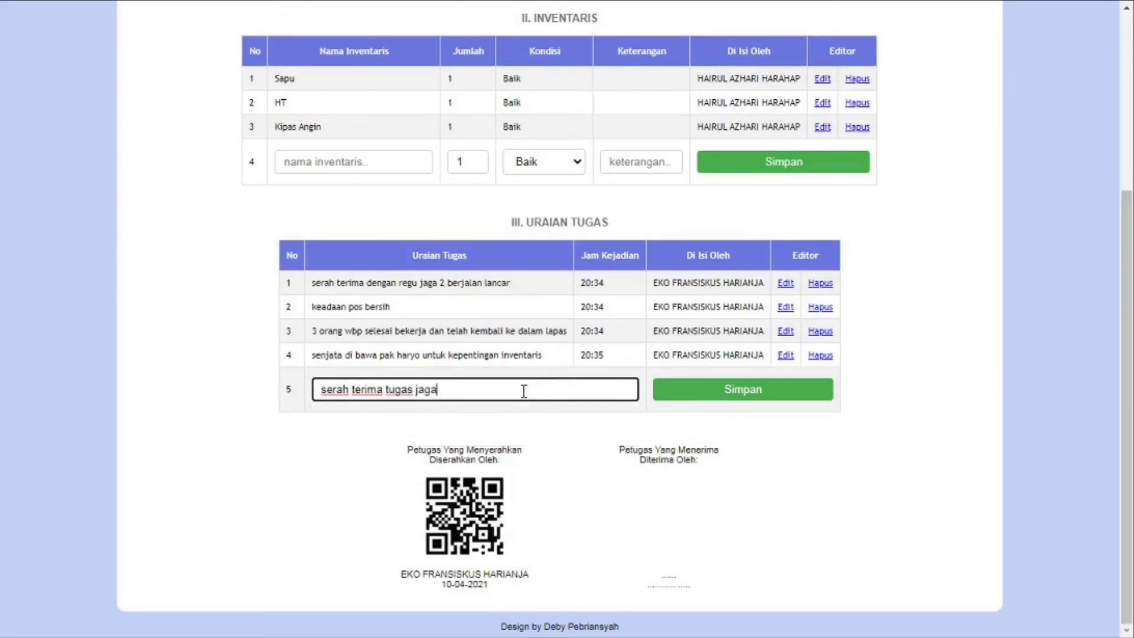
click(781, 390)
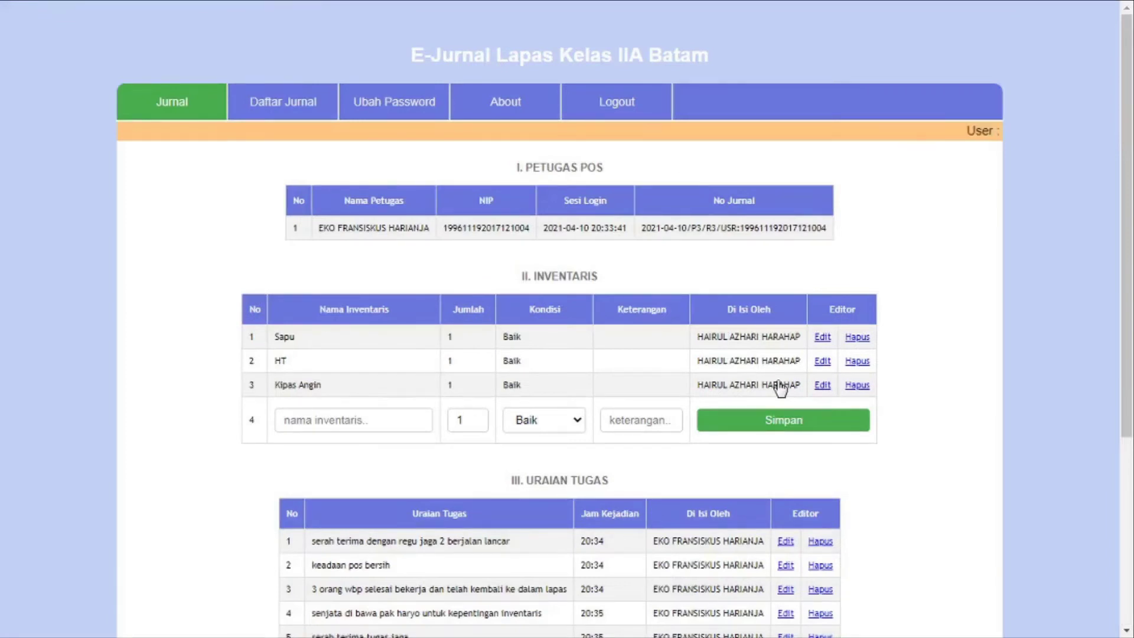
Log out, select the second Siang officer's NIP in Word, and return to the browser
click(649, 107)
key(super+Tab)
click(635, 105)
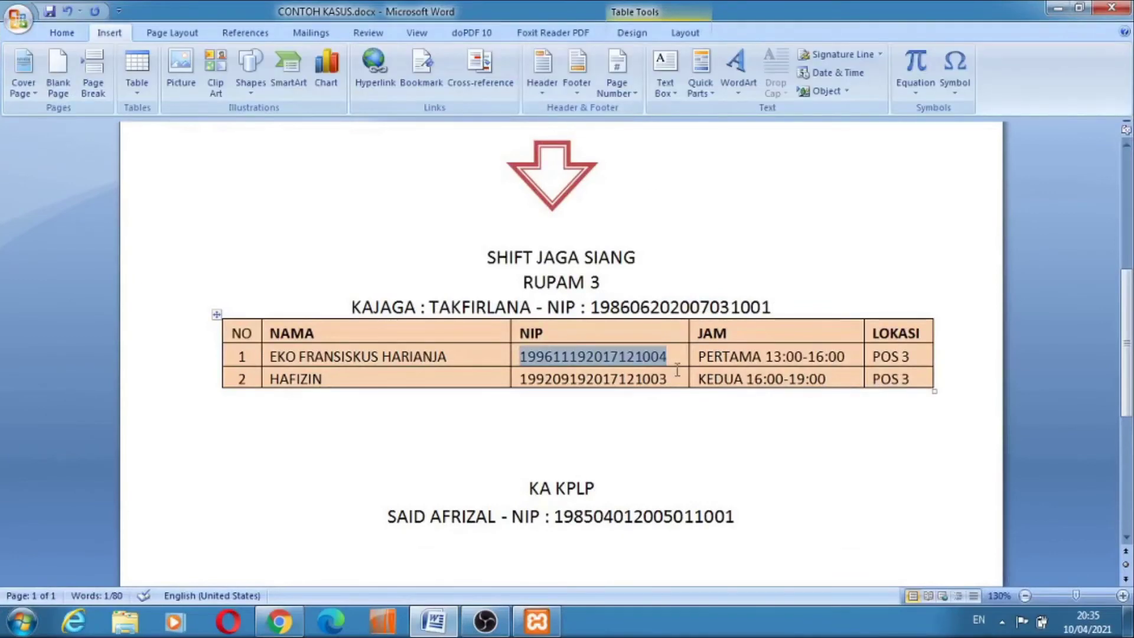
drag(669, 379, 514, 381)
key(ctrl+c)
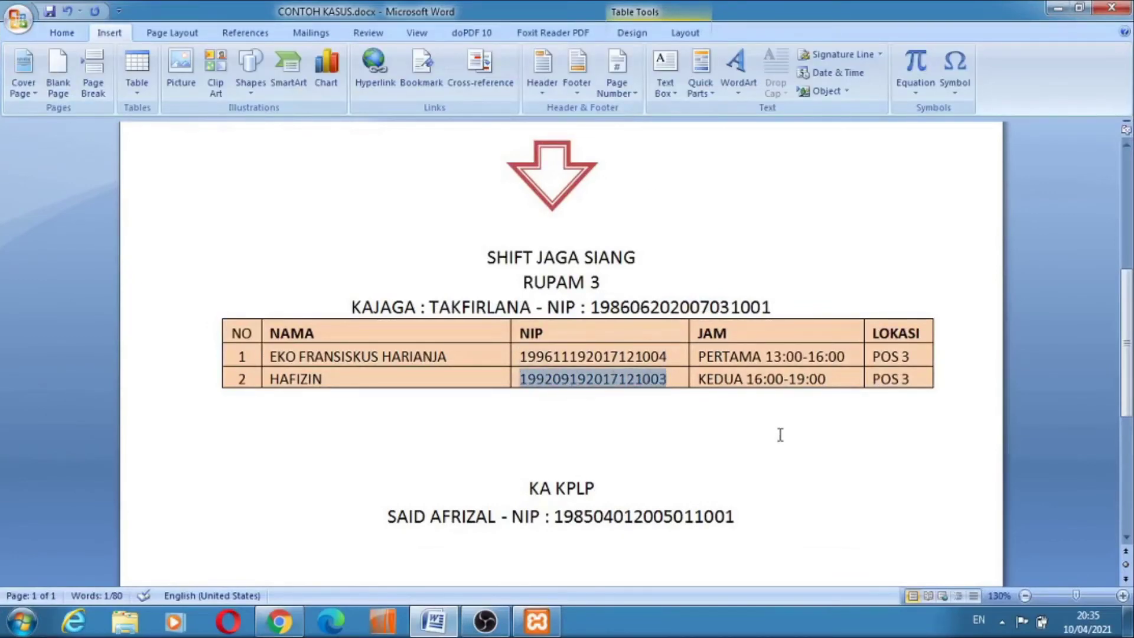
key(super+Tab)
key(super+Tab)
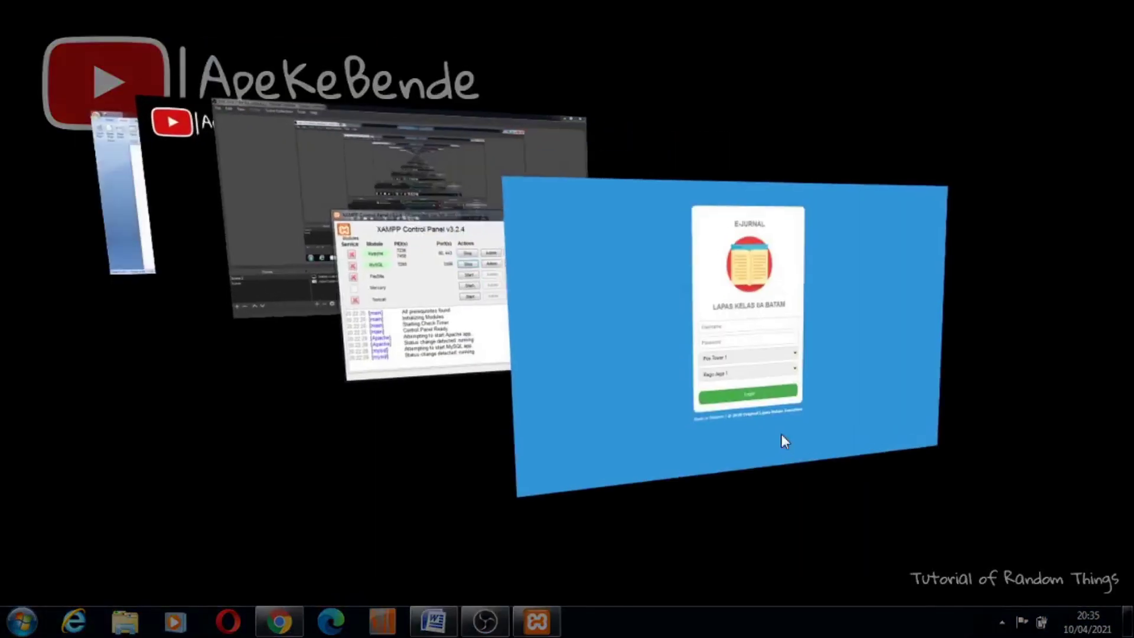
Log in with the second officer's pasted NIP and password for Pos Tower 3, Regu Jaga 3
click(552, 304)
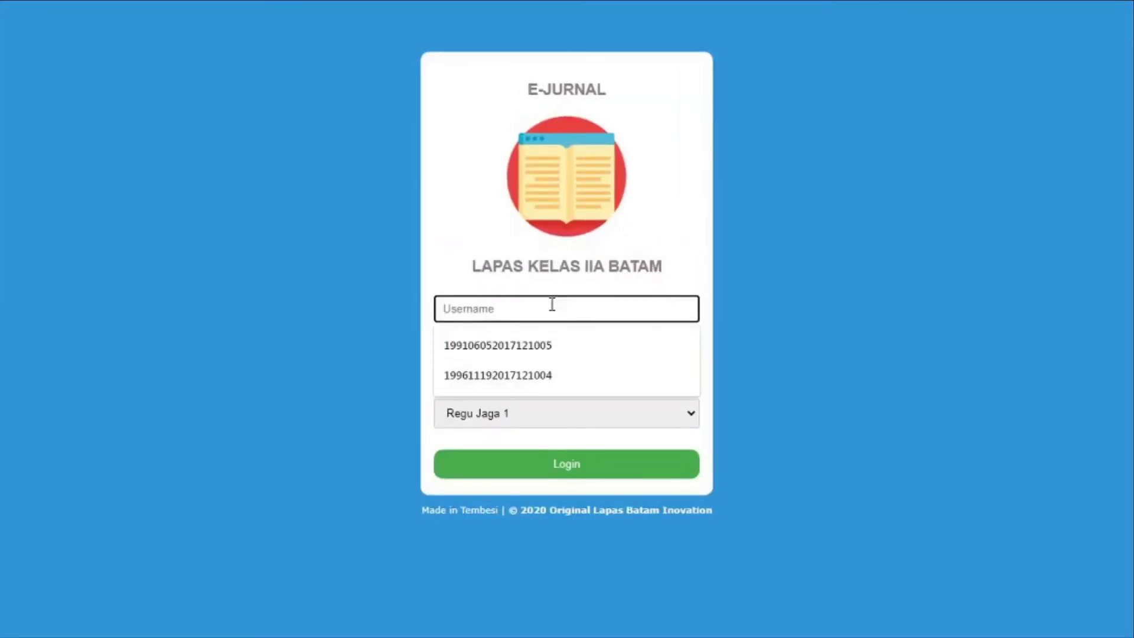
key(ctrl+v)
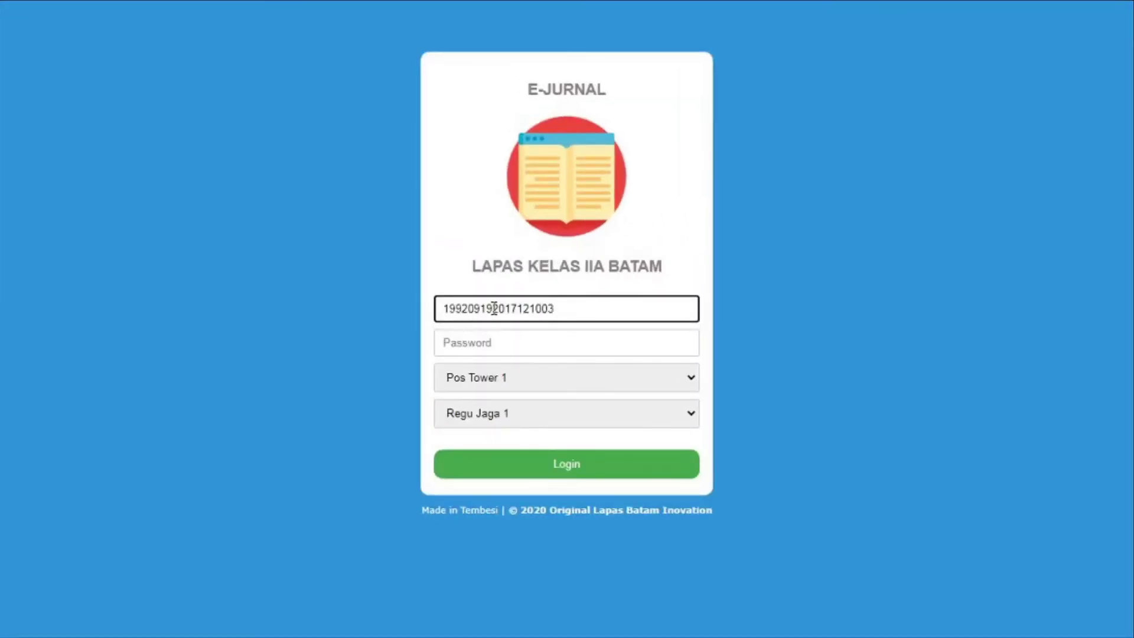
drag(494, 308, 354, 316)
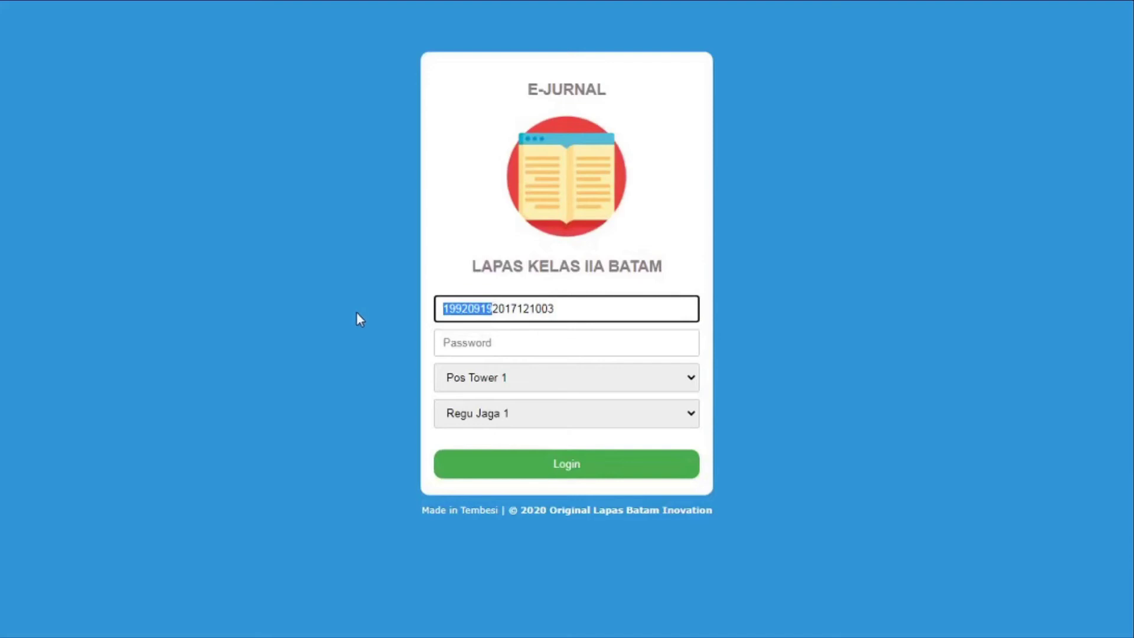
click(605, 344)
key(ctrl+v)
click(618, 377)
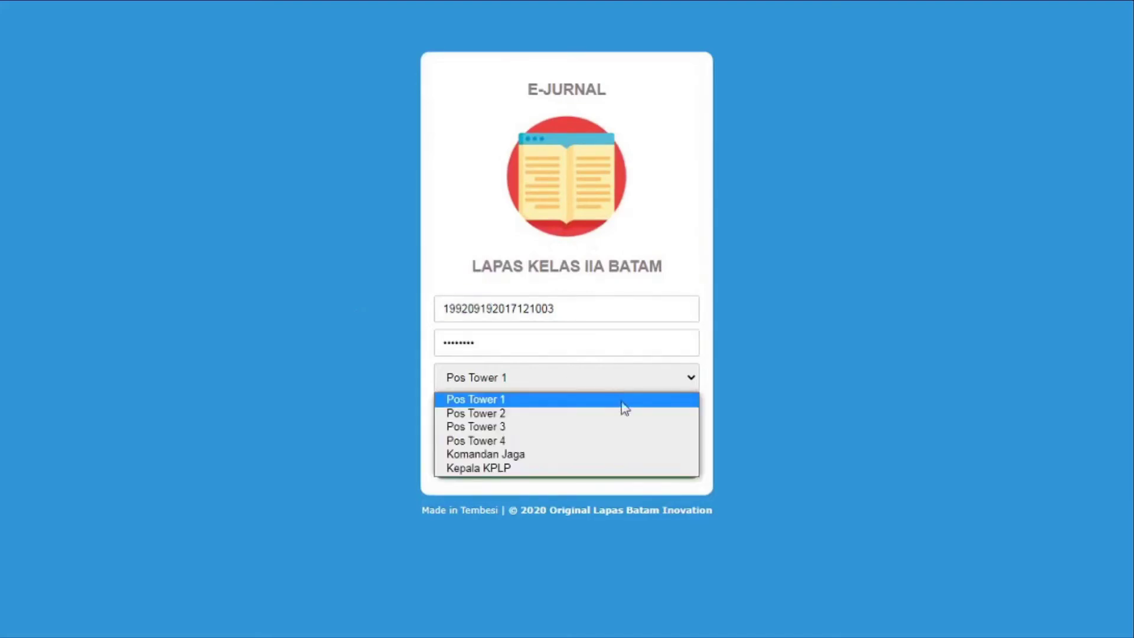
click(621, 425)
click(620, 426)
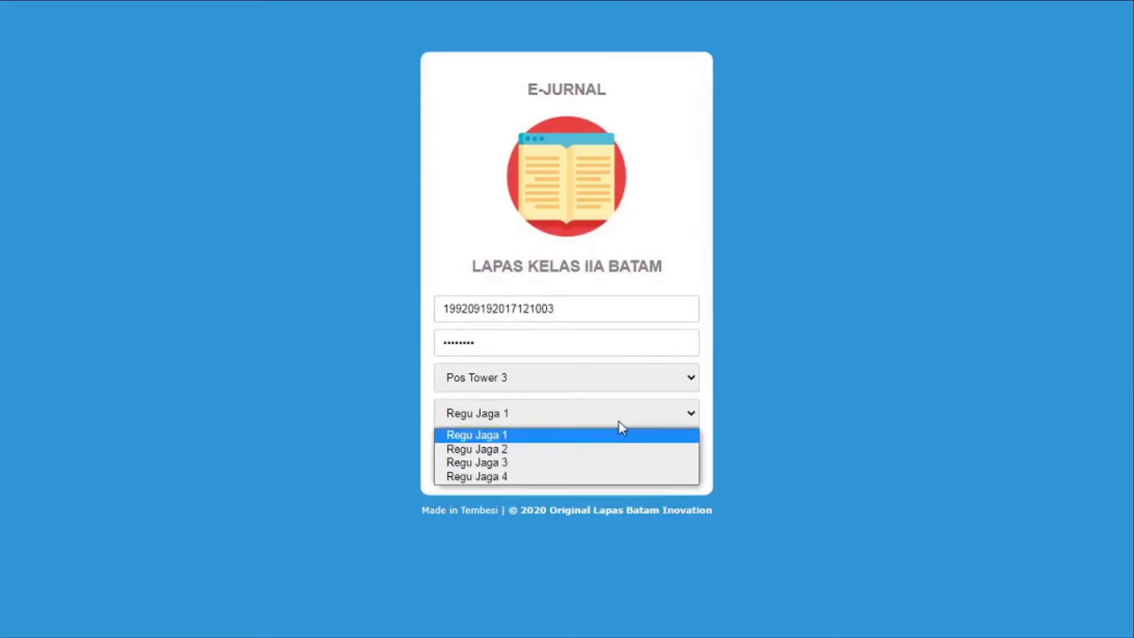
click(615, 463)
click(616, 466)
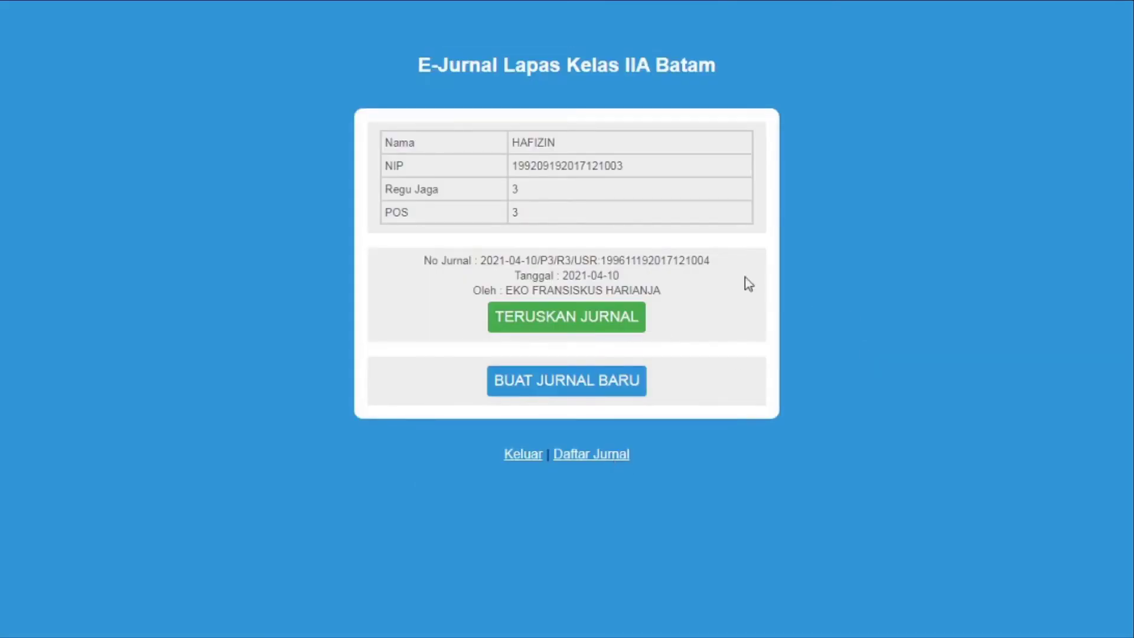
Take over the forwarded journal and add 'mengawasi sekitaran pos 3' via autocomplete
click(613, 324)
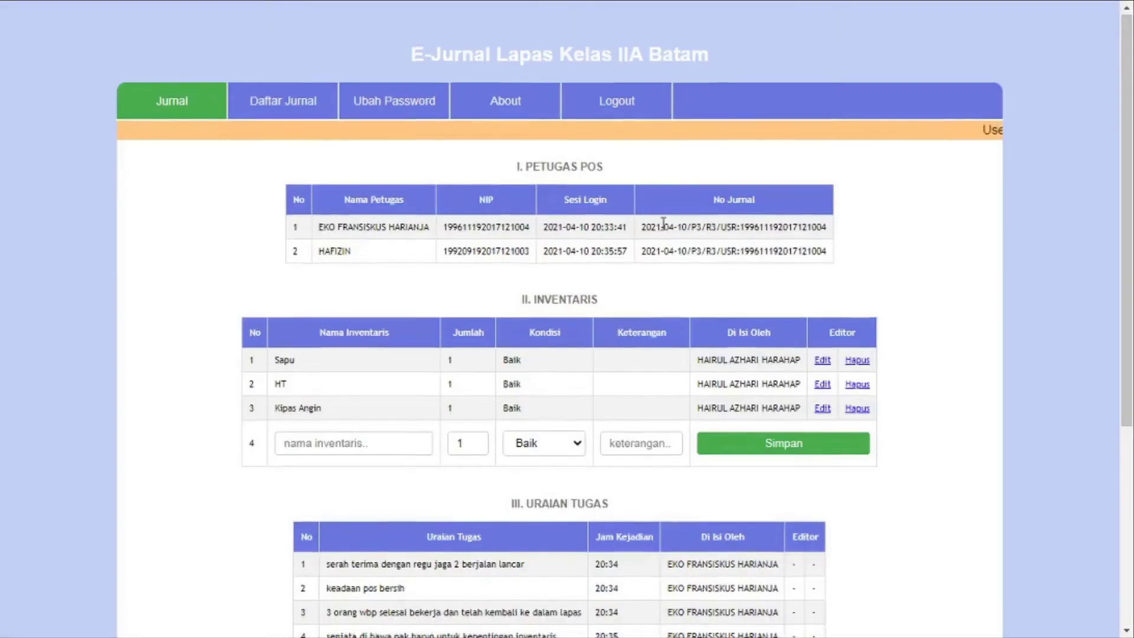
scroll(663, 223, down, 5)
click(517, 392)
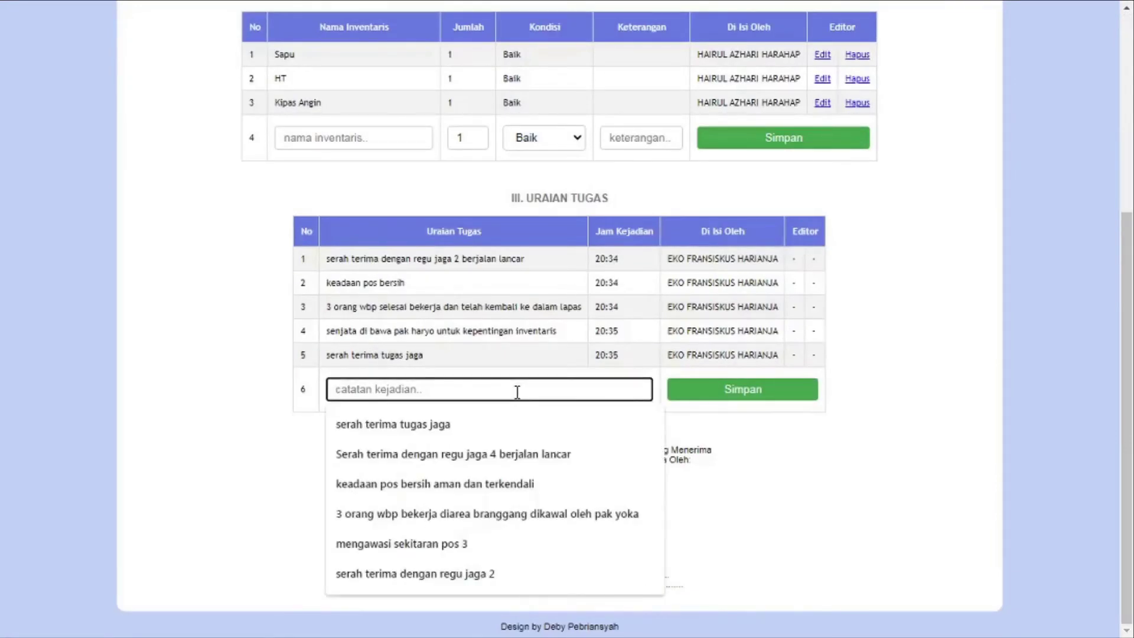
text(mengawasi sekitaran pos 3)
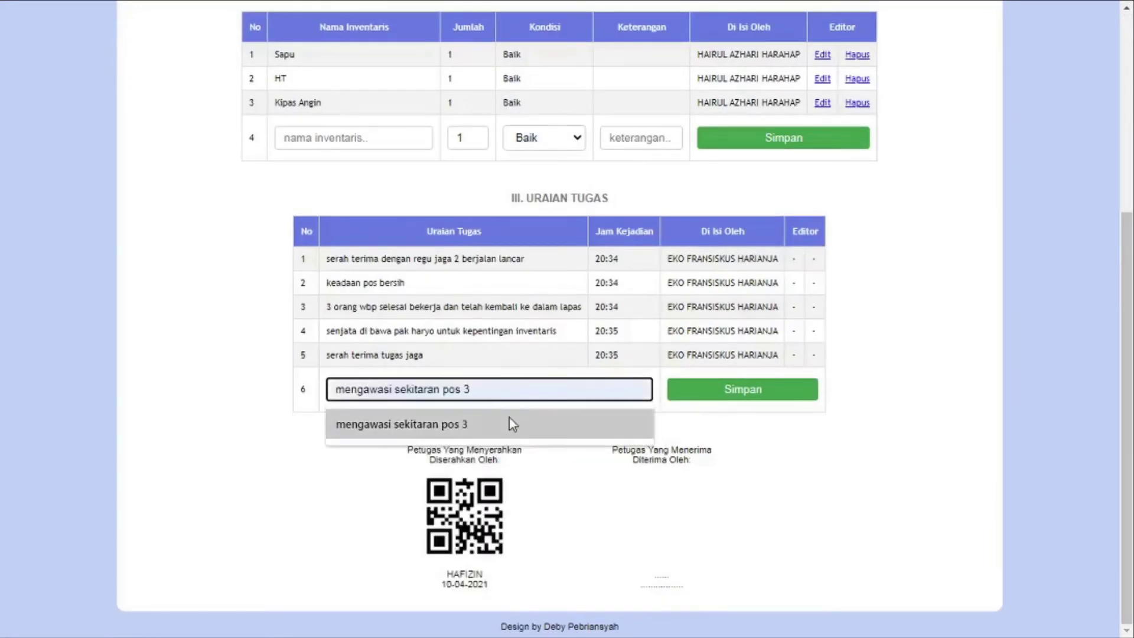
click(514, 424)
click(742, 389)
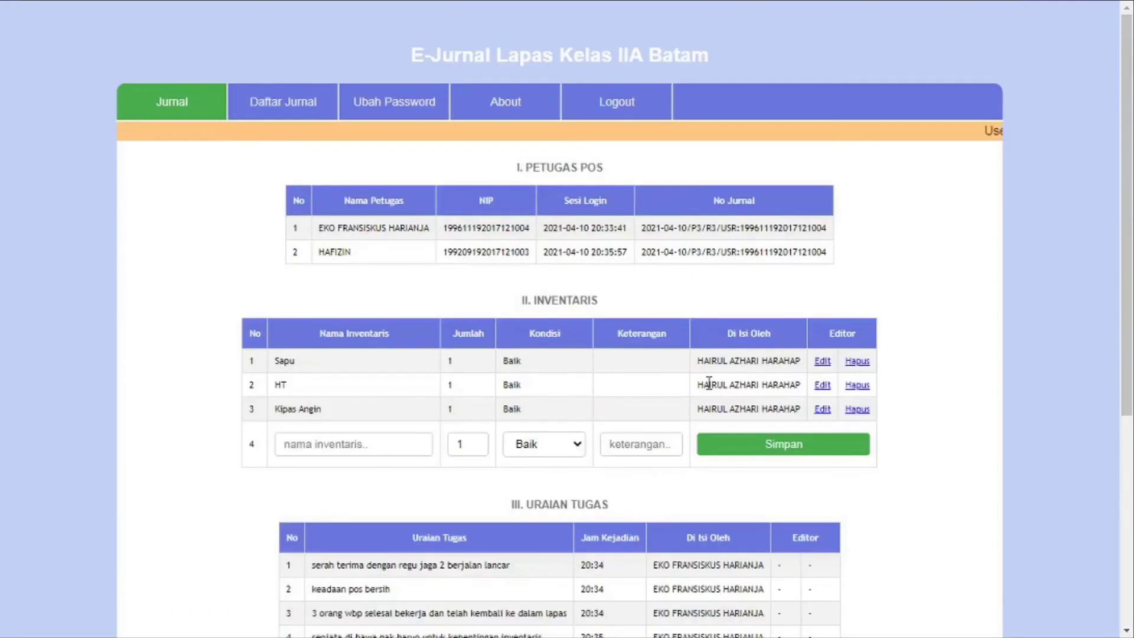
Add the entry 'serah terima dengan regu jaga berikutnya' and review the duty log
scroll(709, 384, down, 5)
click(502, 389)
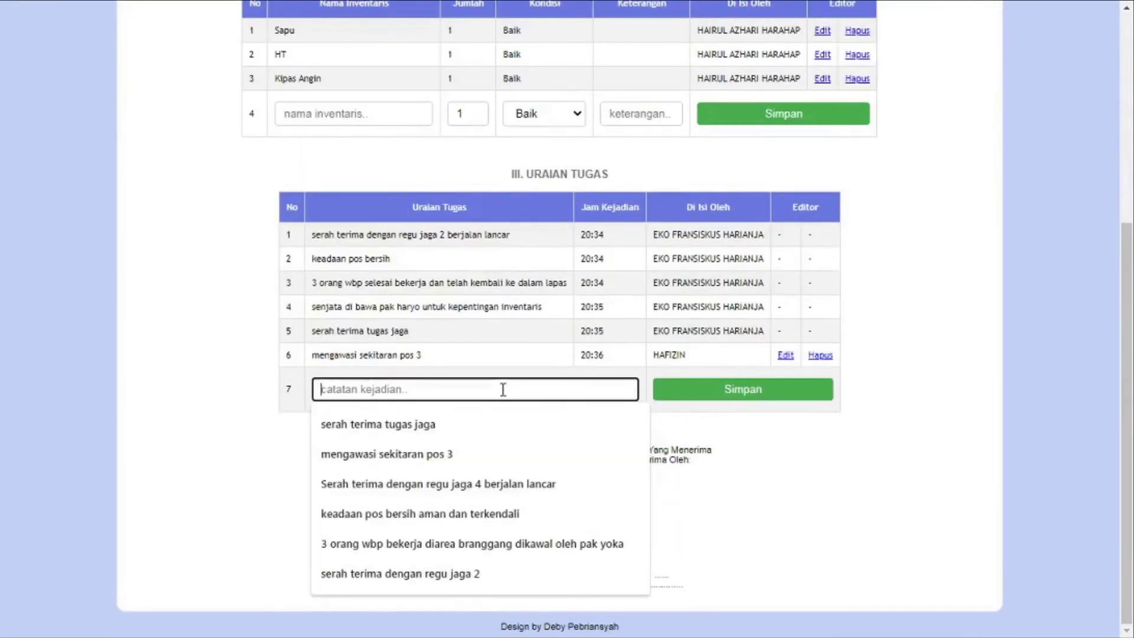
text(serah)
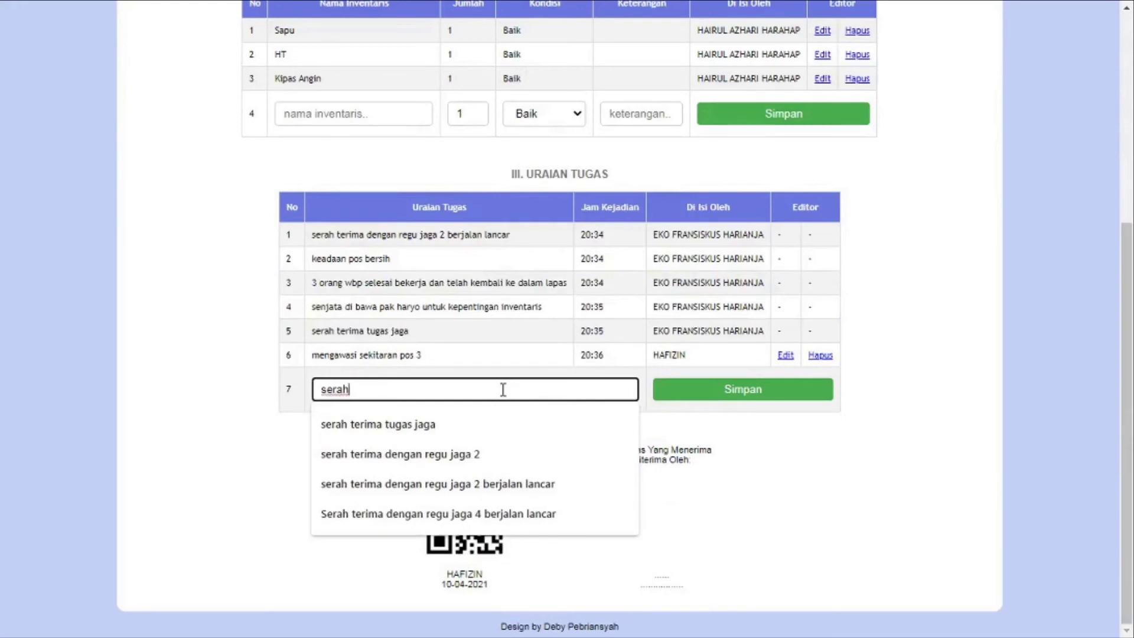
text( terima dengan regu jaga )
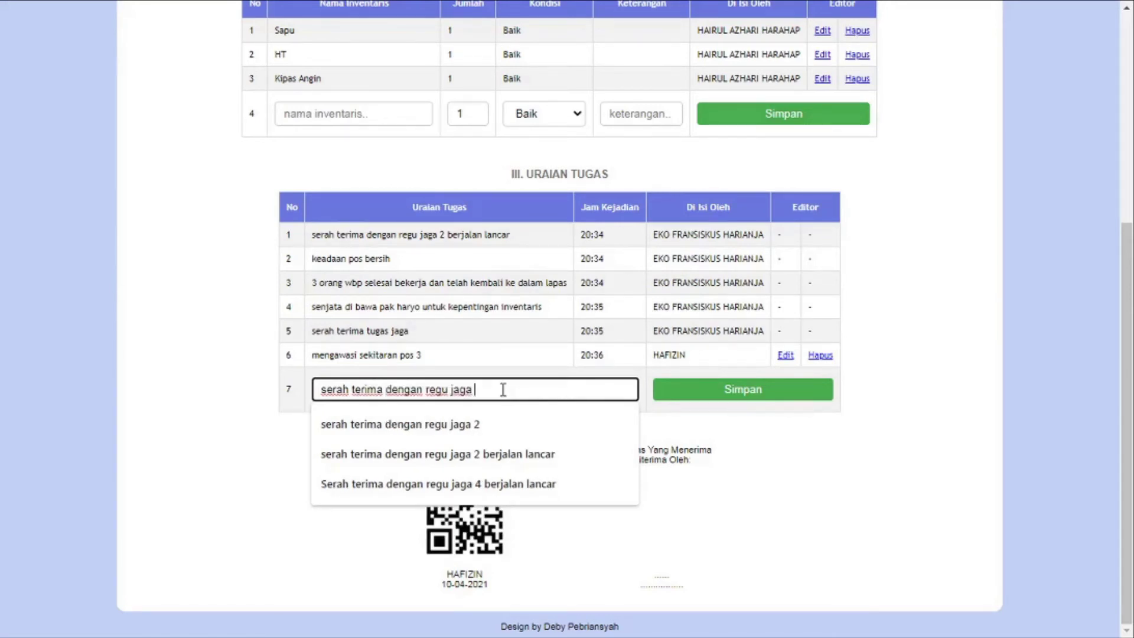
text(berikutnya)
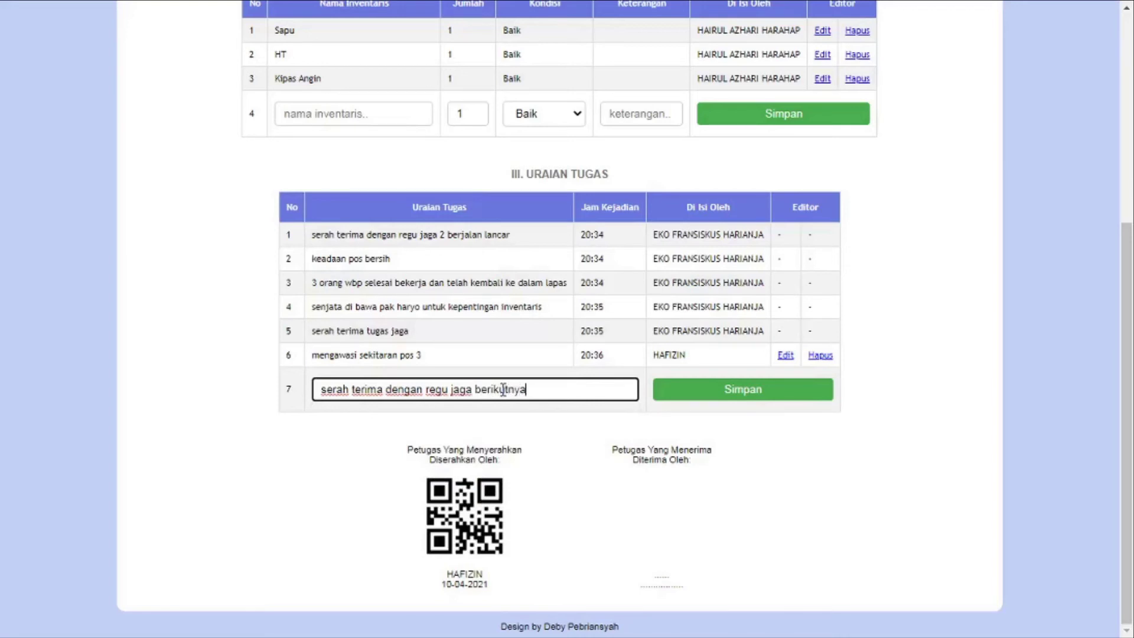
click(766, 391)
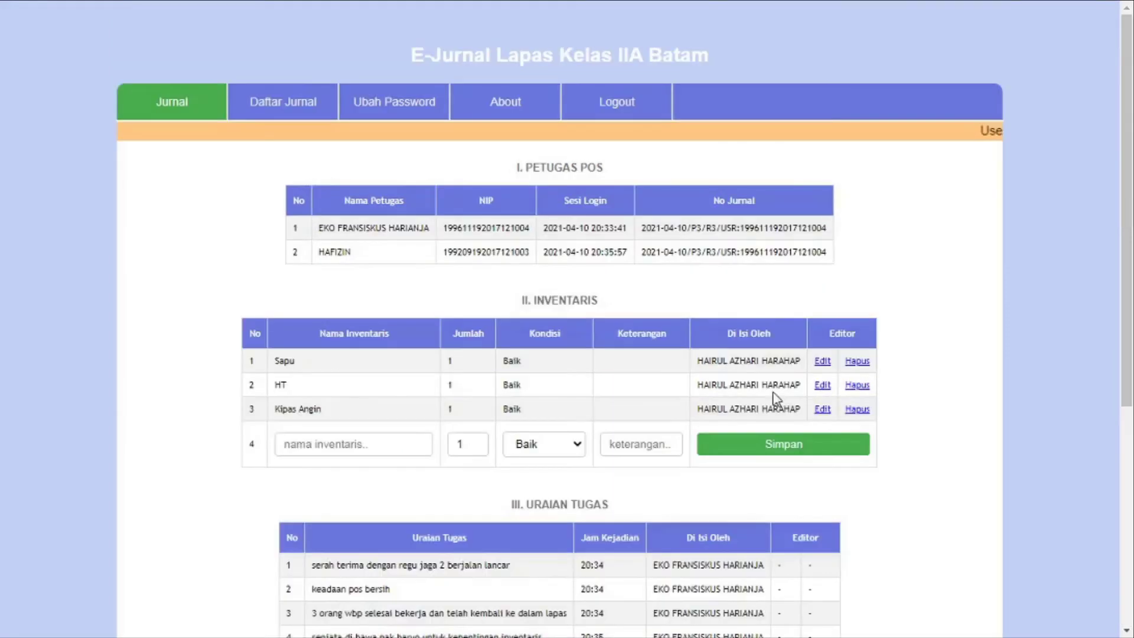
scroll(742, 360, down, 1)
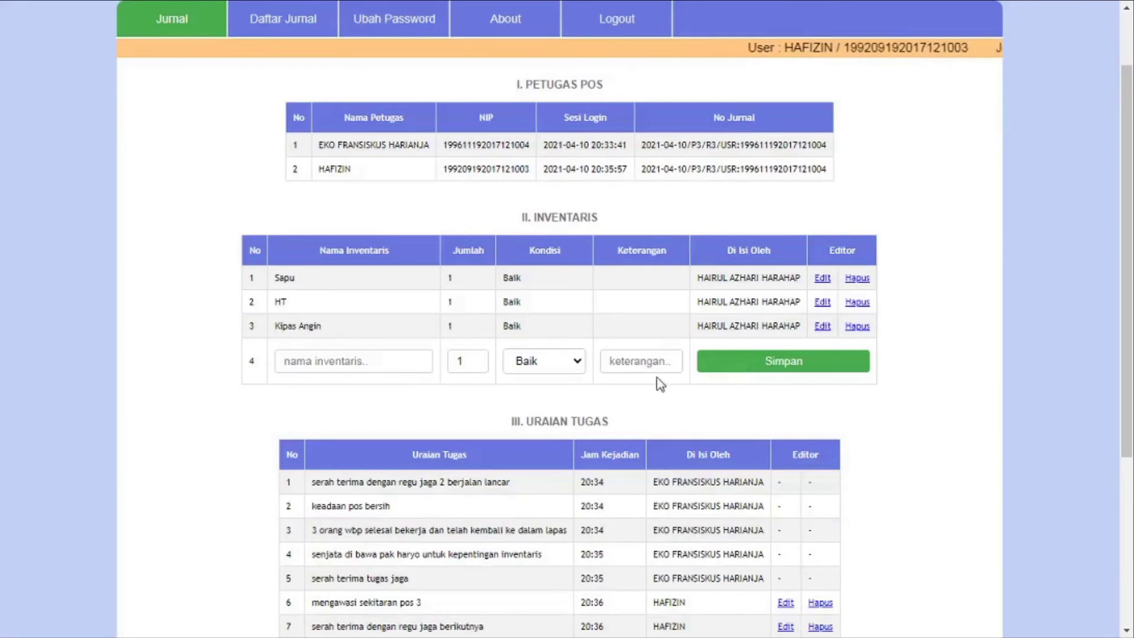
scroll(620, 359, down, 4)
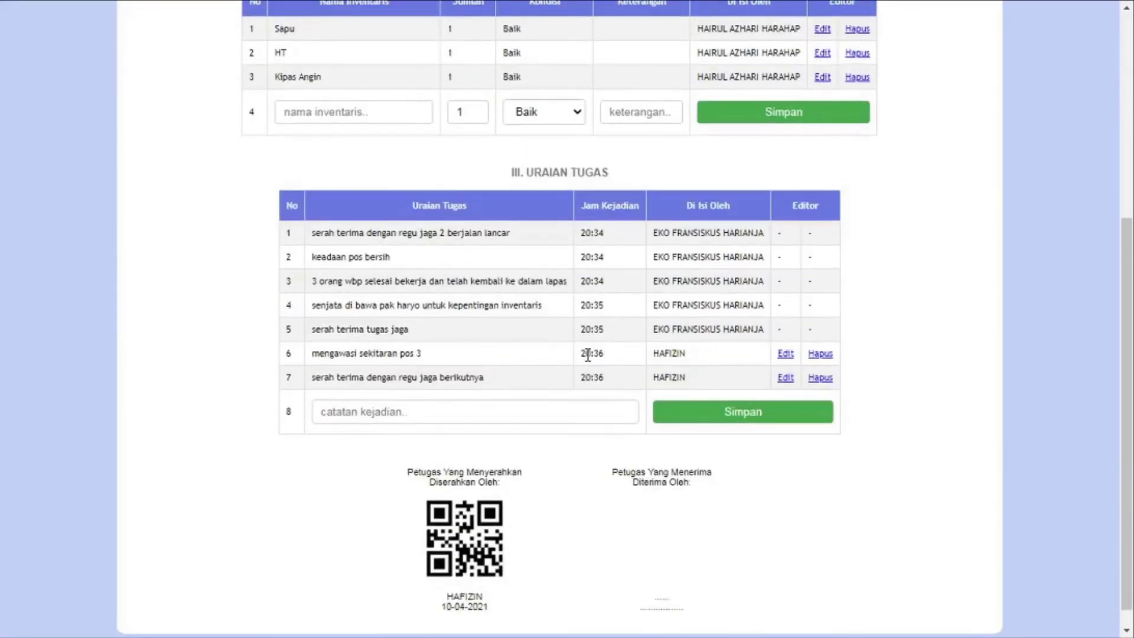
scroll(586, 354, up, 5)
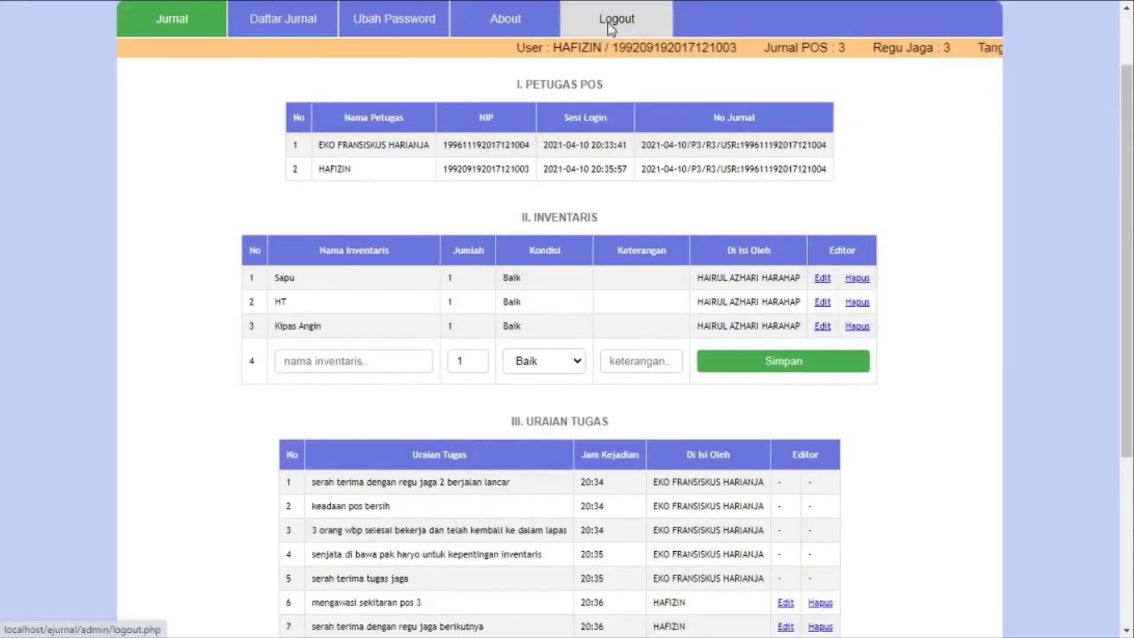
Log out, copy the KAJAGA NIP under SHIFT JAGA PAGI in Word, and return to Chrome
click(615, 29)
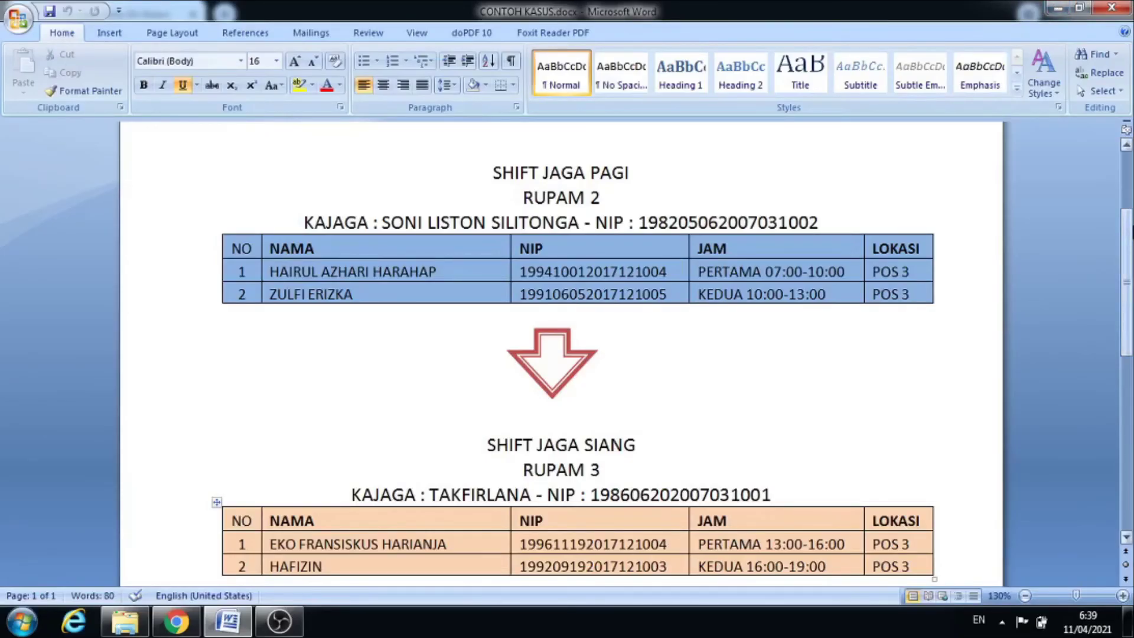
scroll(561, 354, up, 1)
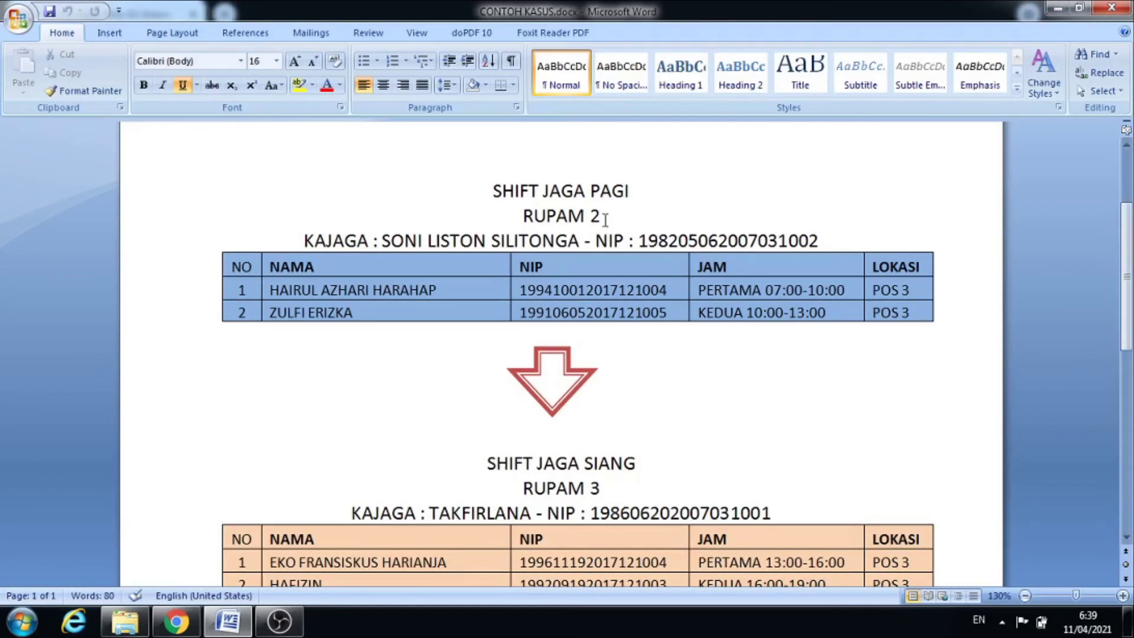
drag(838, 239, 644, 251)
key(ctrl+c)
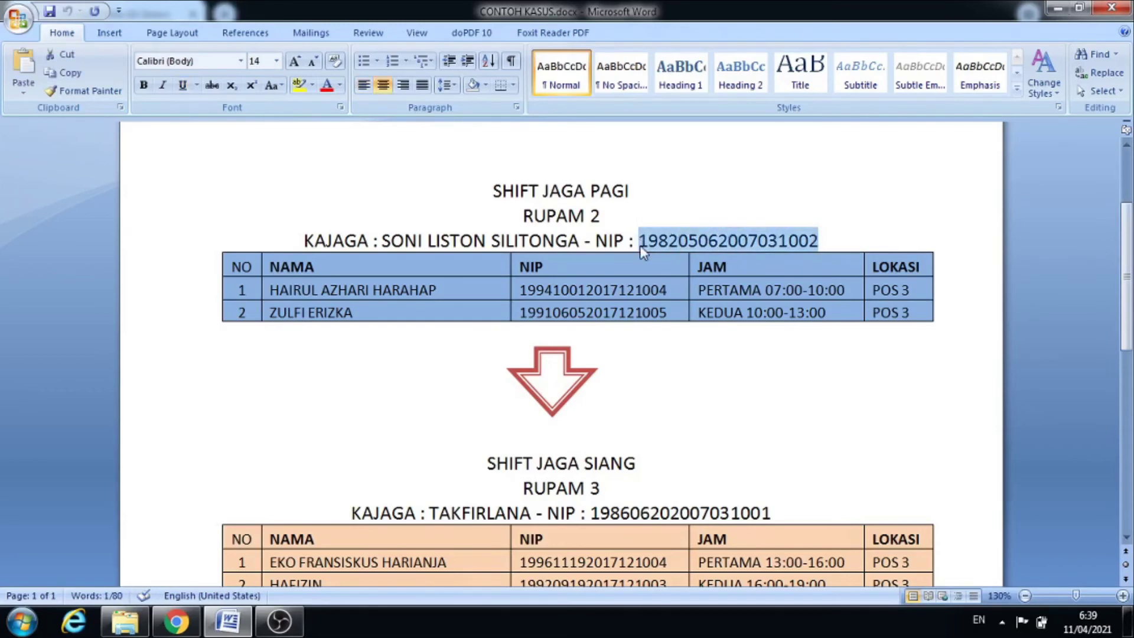
key(super+Tab)
key(super+Tab)
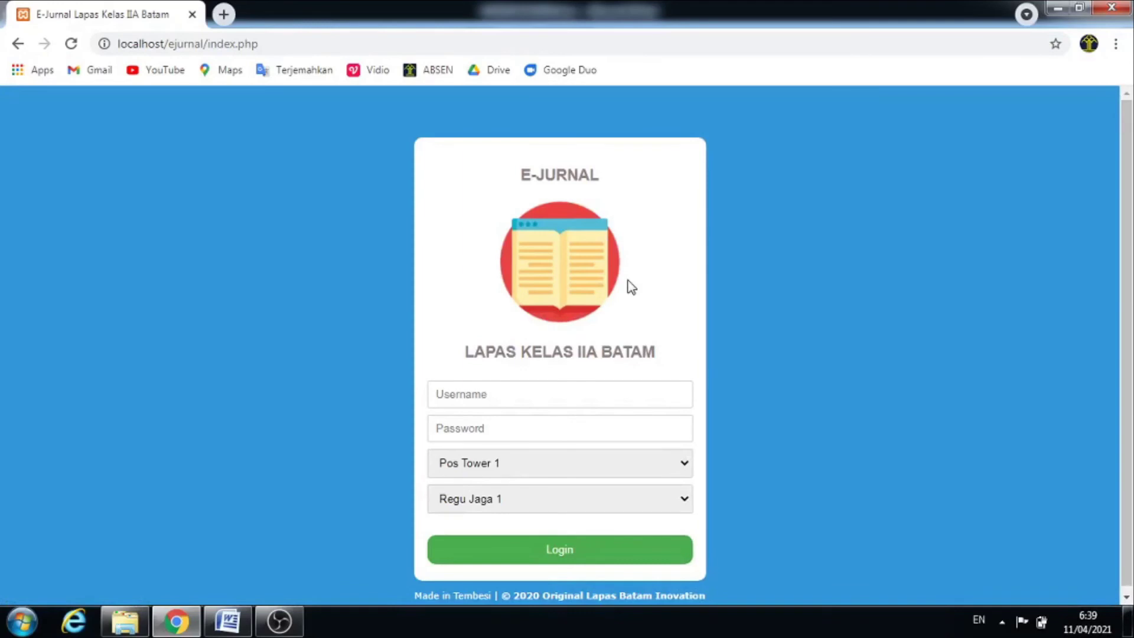
Attempt a Pos Tower 3 login with the commander's NIP and dismiss the not-registered warning
key(F11)
click(532, 305)
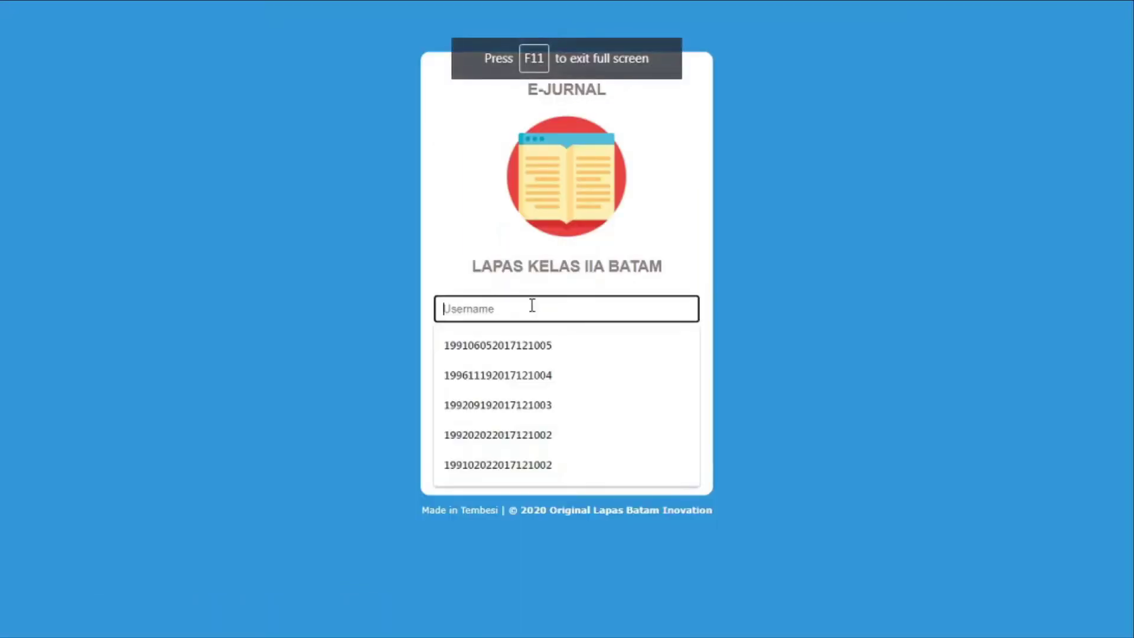
key(ctrl+v)
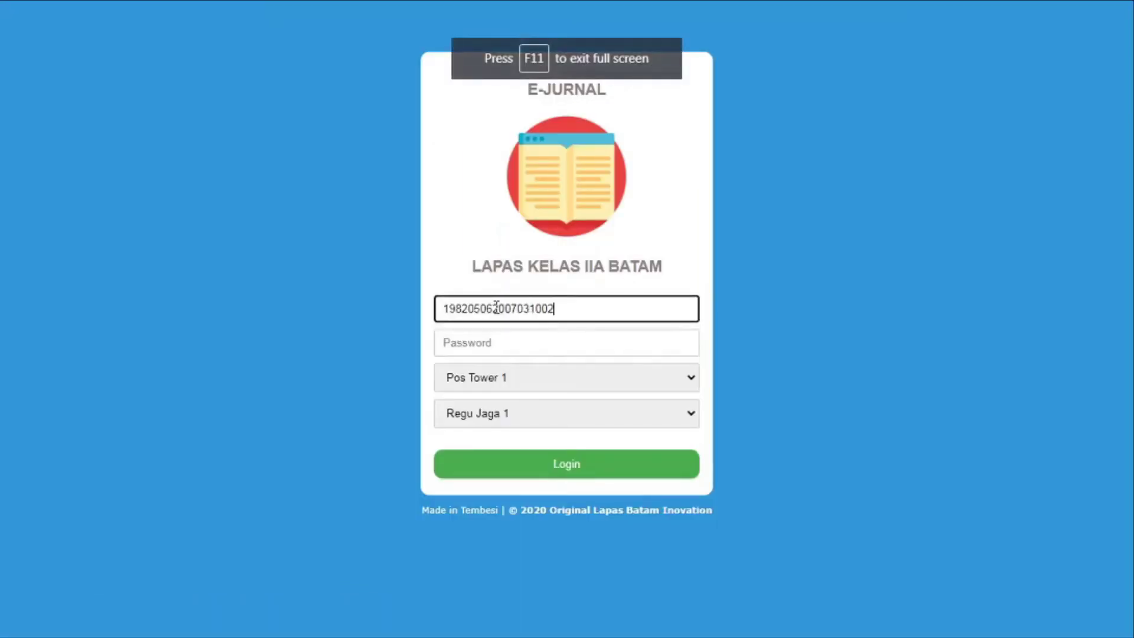
drag(493, 308, 390, 306)
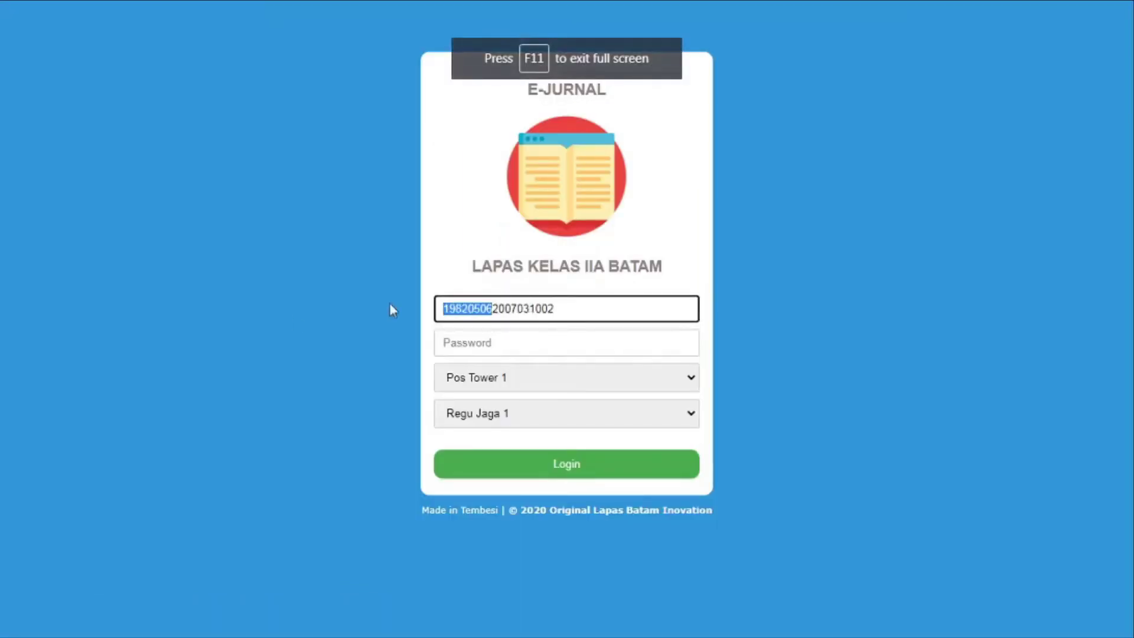
click(565, 349)
text(********)
click(568, 380)
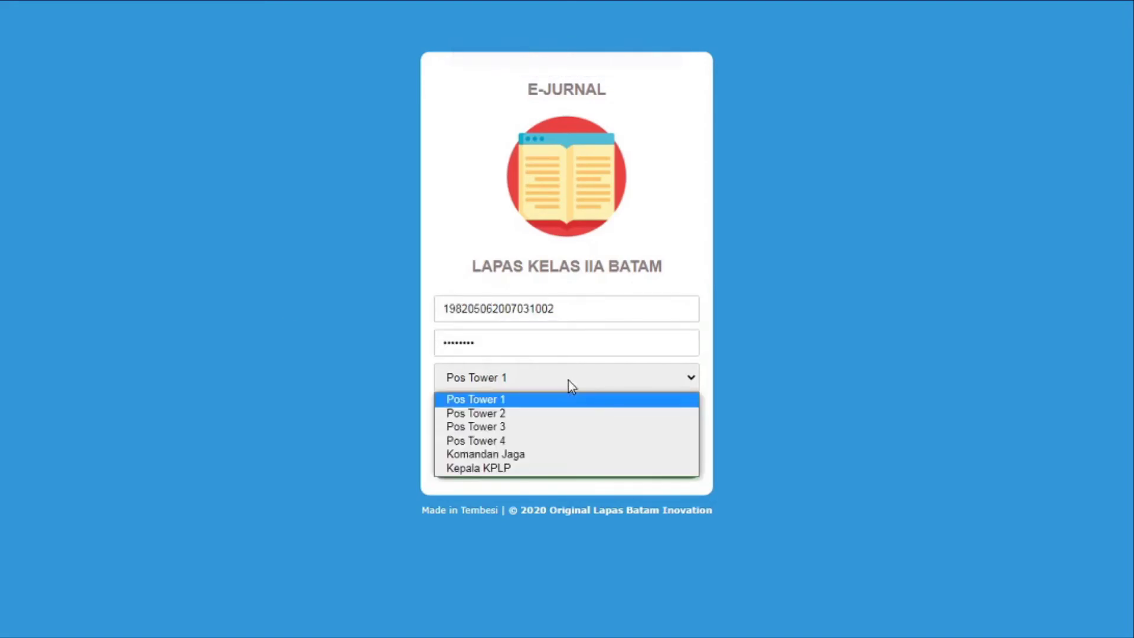
click(560, 423)
click(560, 411)
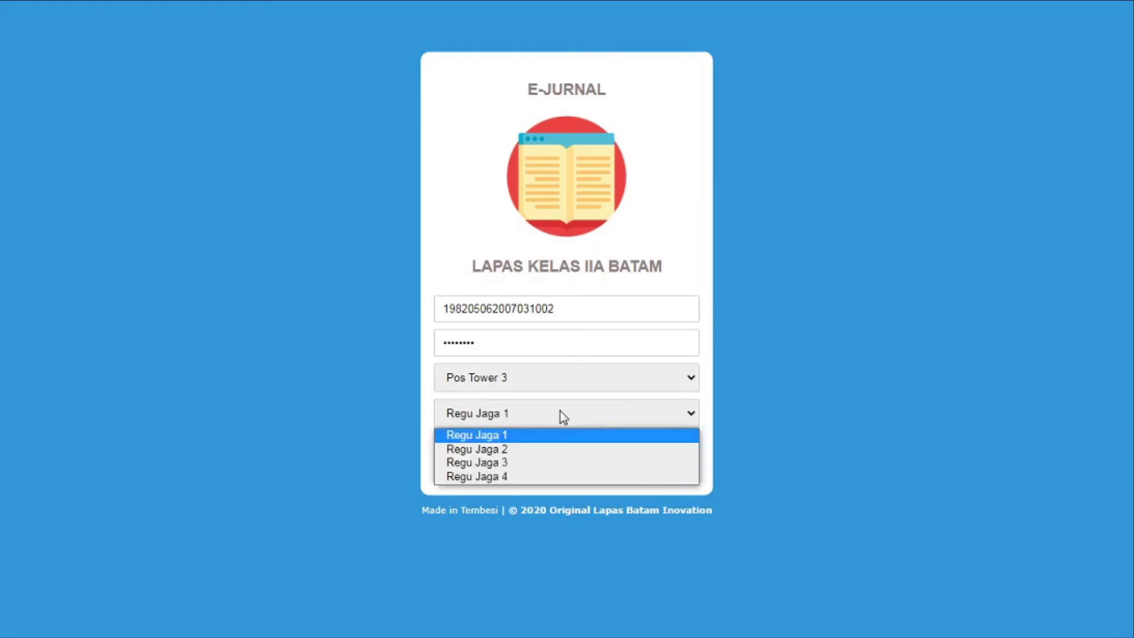
click(554, 446)
click(564, 463)
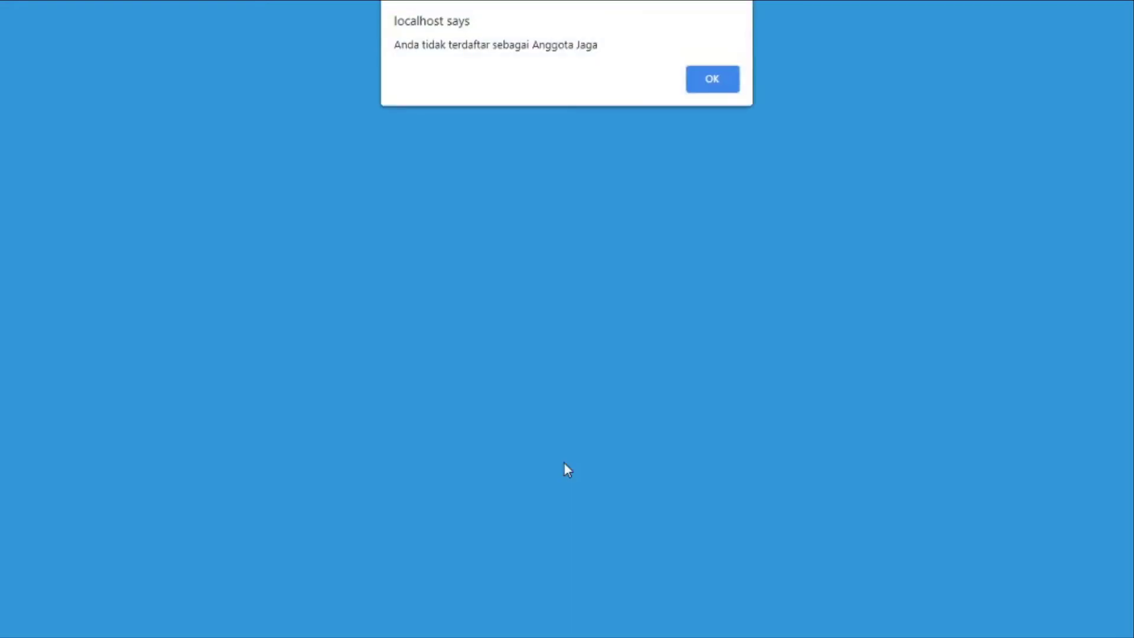
click(712, 79)
Re-enter the commander's username and password, choosing Komandan Jaga and Regu Jaga 3
click(537, 307)
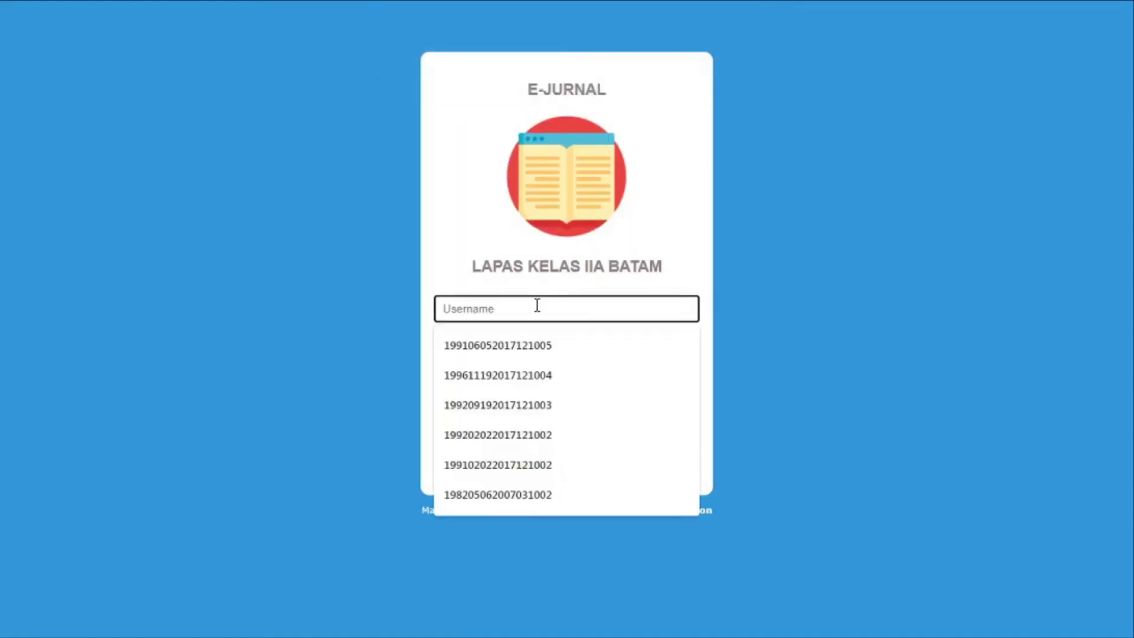
click(531, 340)
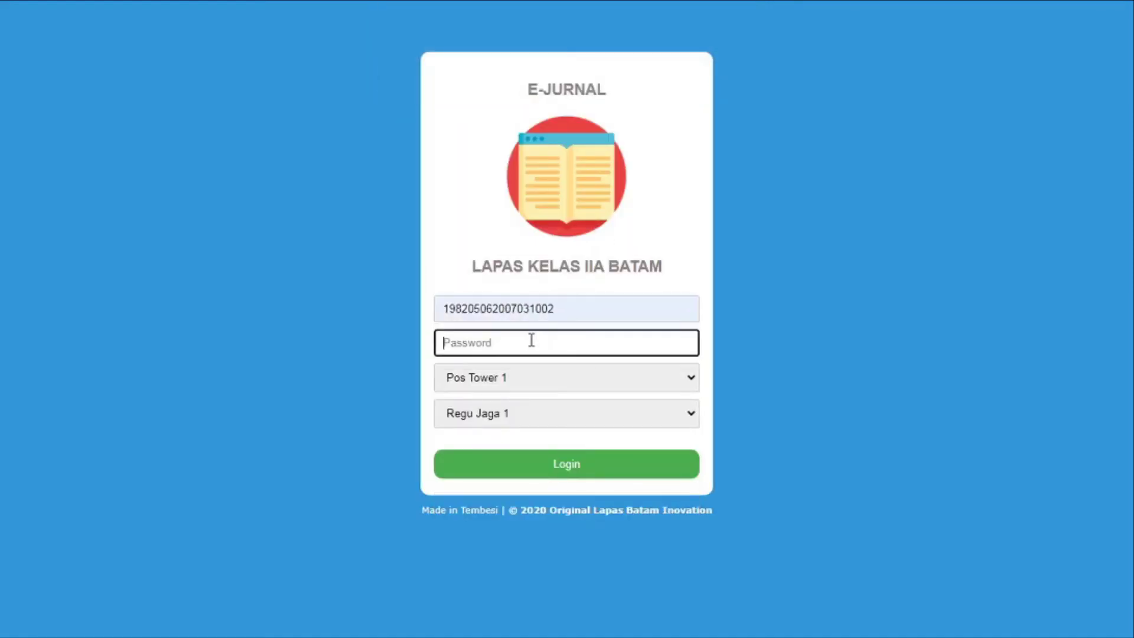
text(********)
click(529, 377)
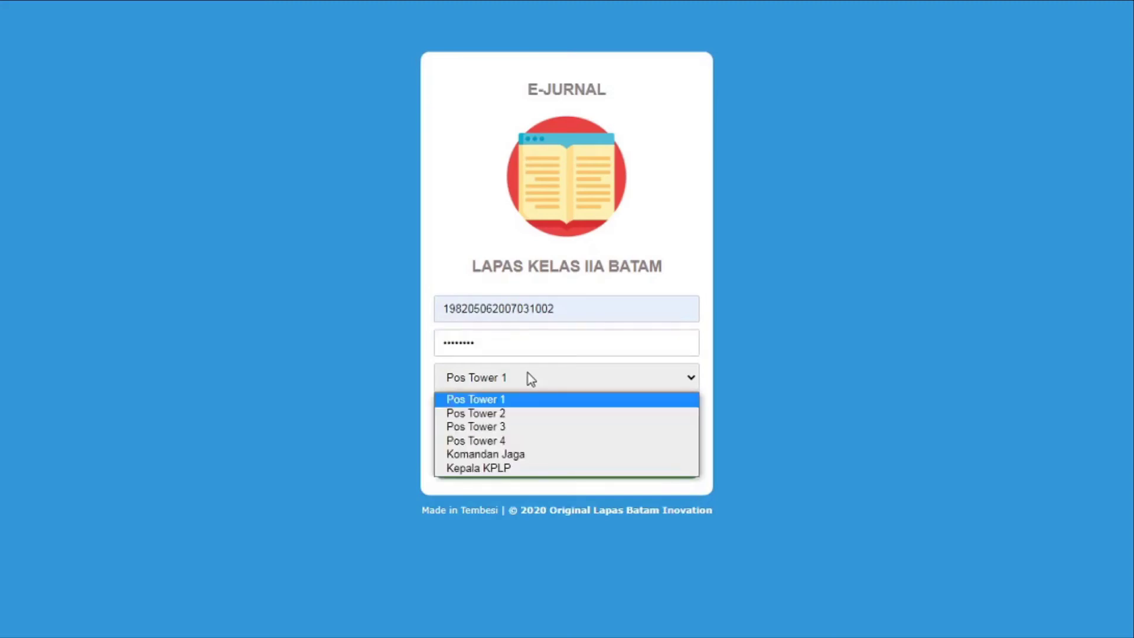
click(527, 453)
click(523, 415)
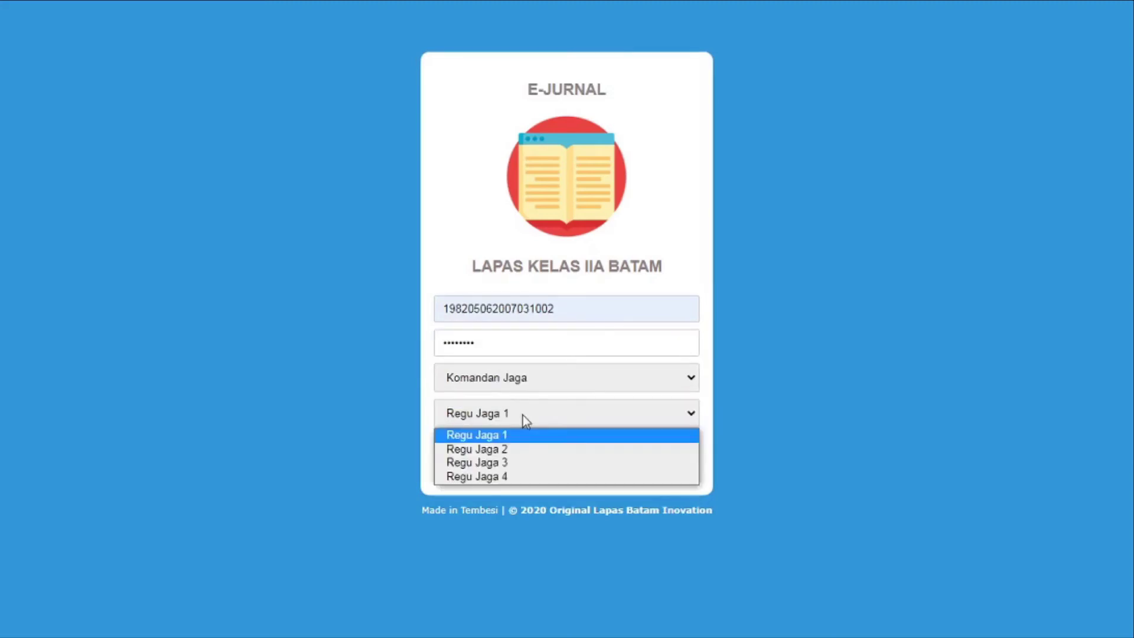
click(520, 463)
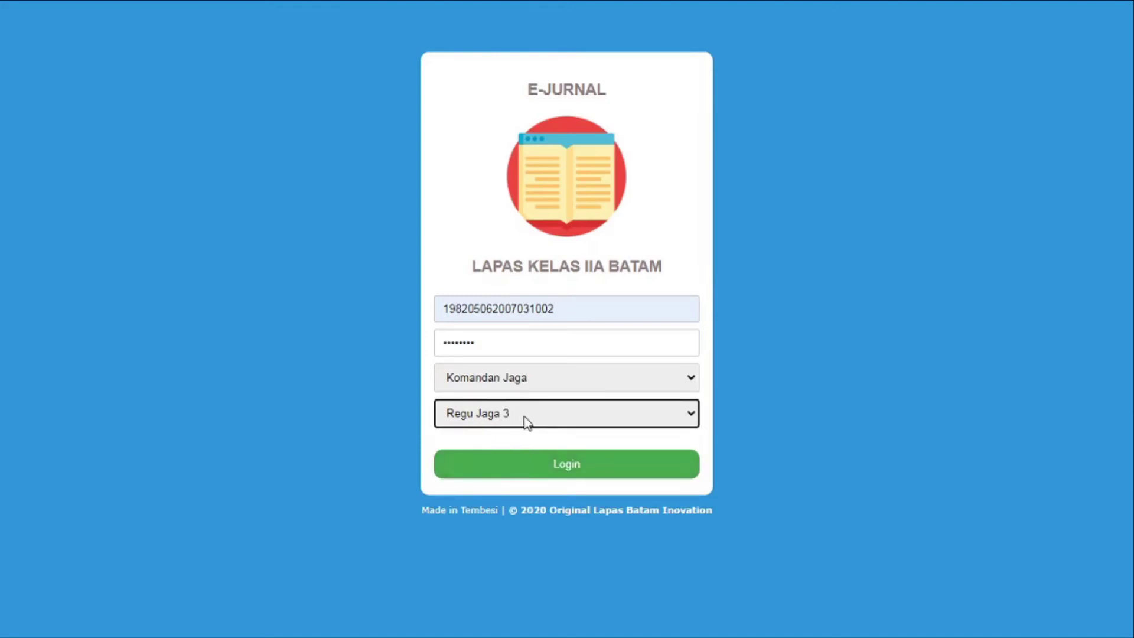
click(526, 421)
click(526, 449)
Log in as watch commander and check the creator and receiver names in Pos 3 row 2
click(558, 470)
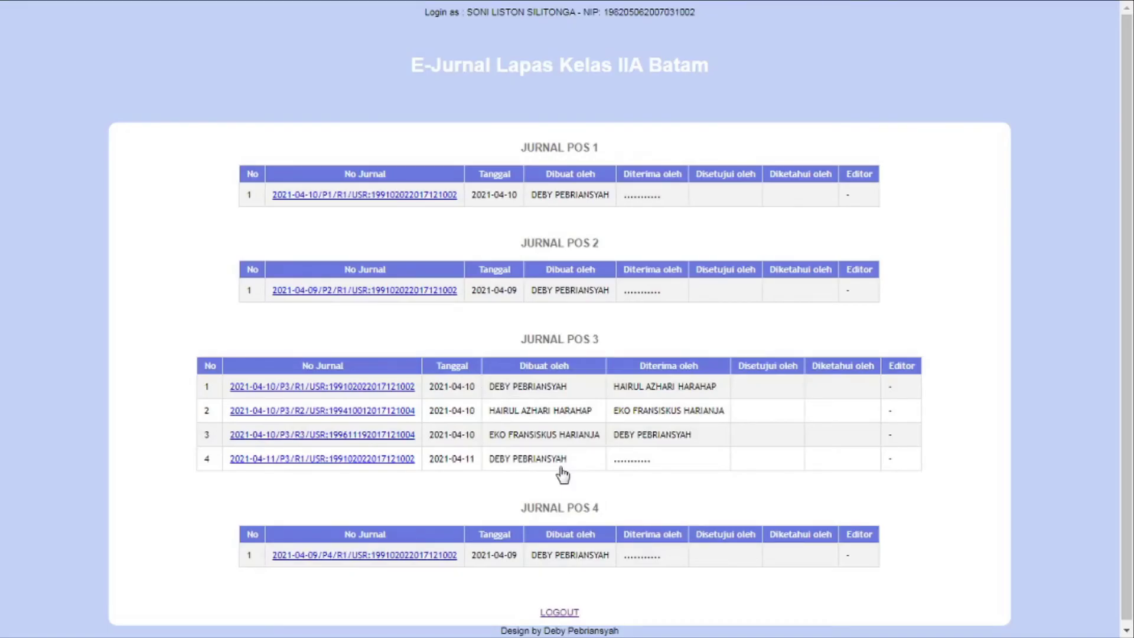
scroll(1125, 225, down, 1)
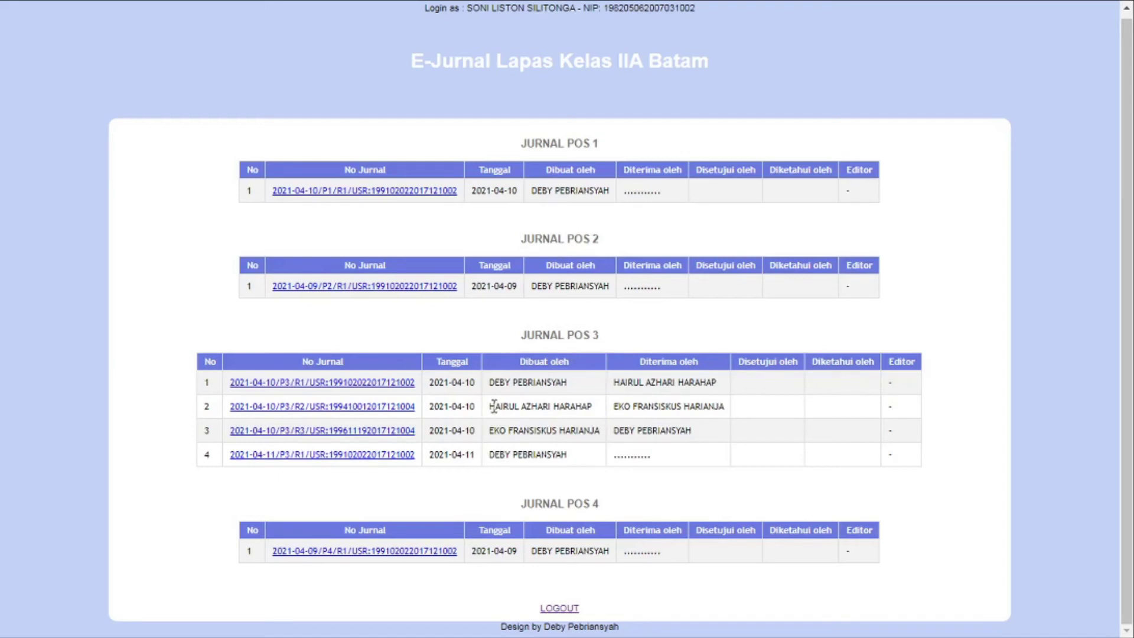
drag(494, 406, 574, 406)
drag(491, 430, 702, 412)
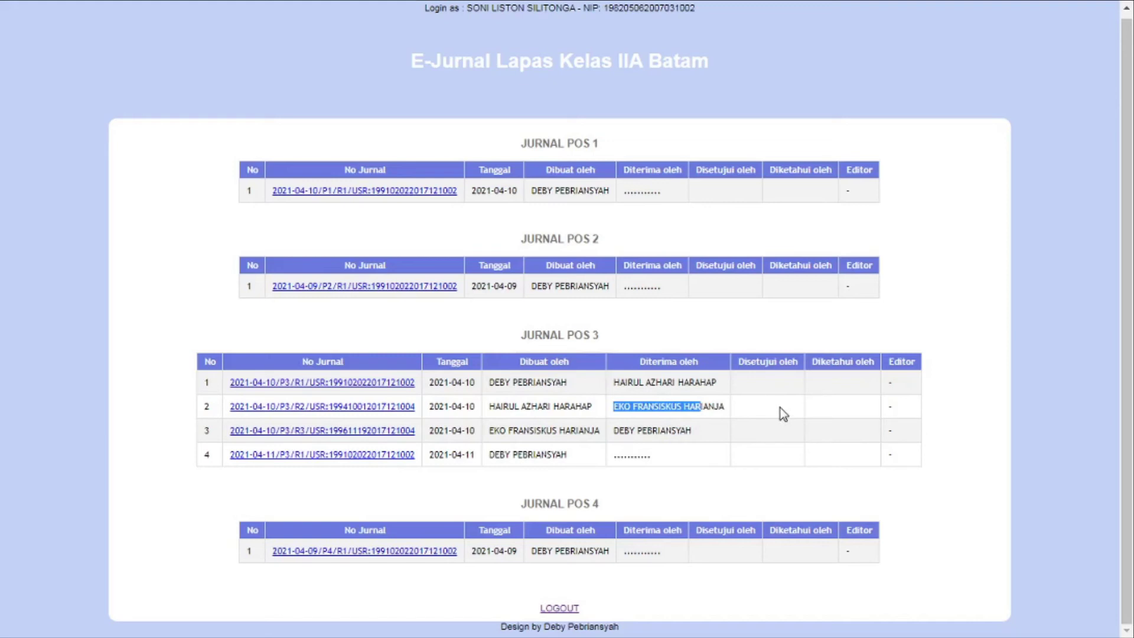
click(823, 409)
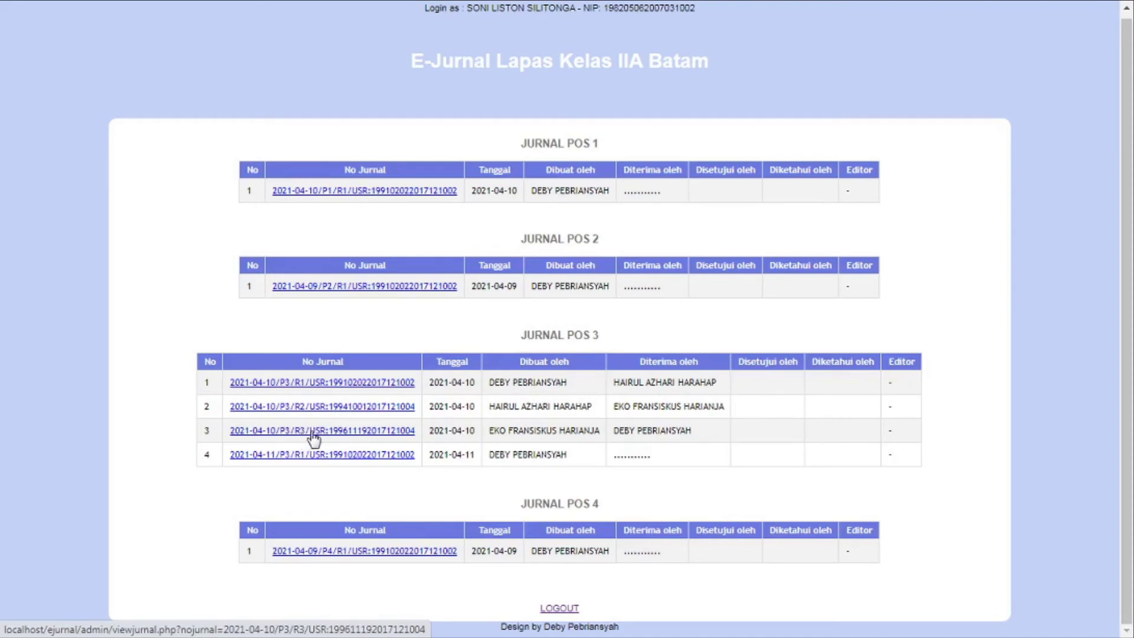
Review the 2021-04-10 Regu 3 Pos 3 journal down to its QR signatures, then return to the list
click(312, 434)
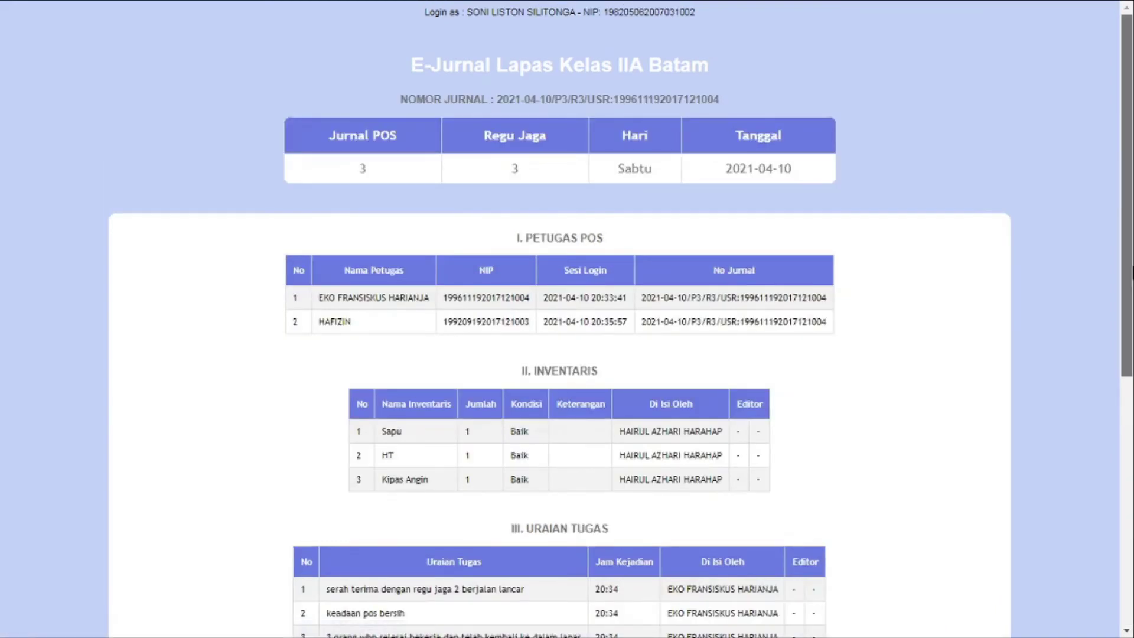
drag(1123, 267, 1114, 529)
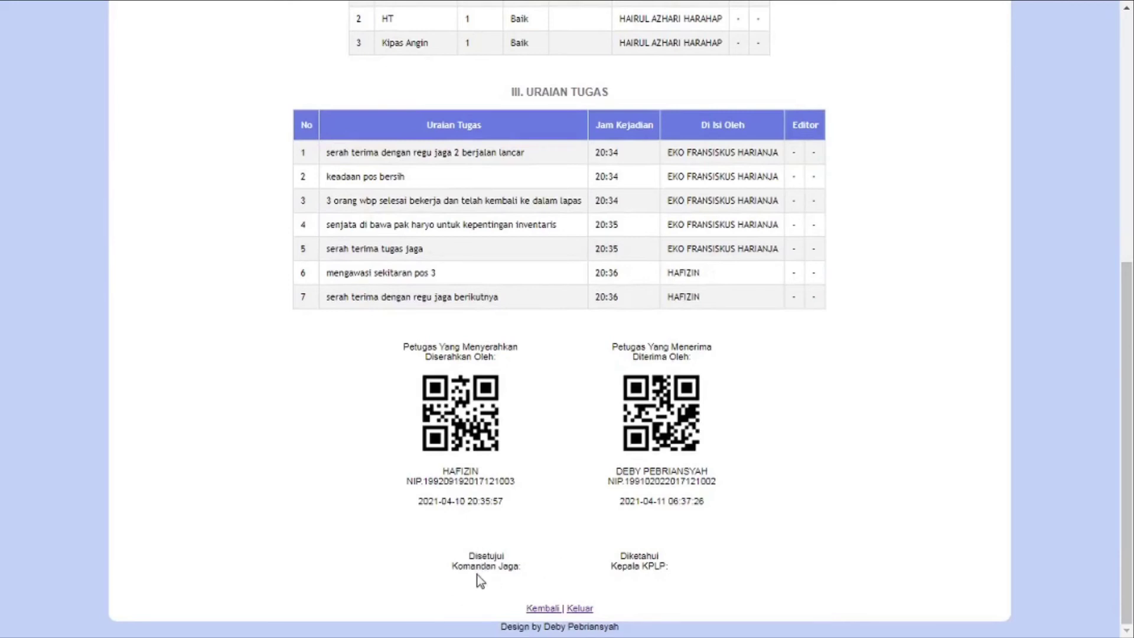
click(536, 613)
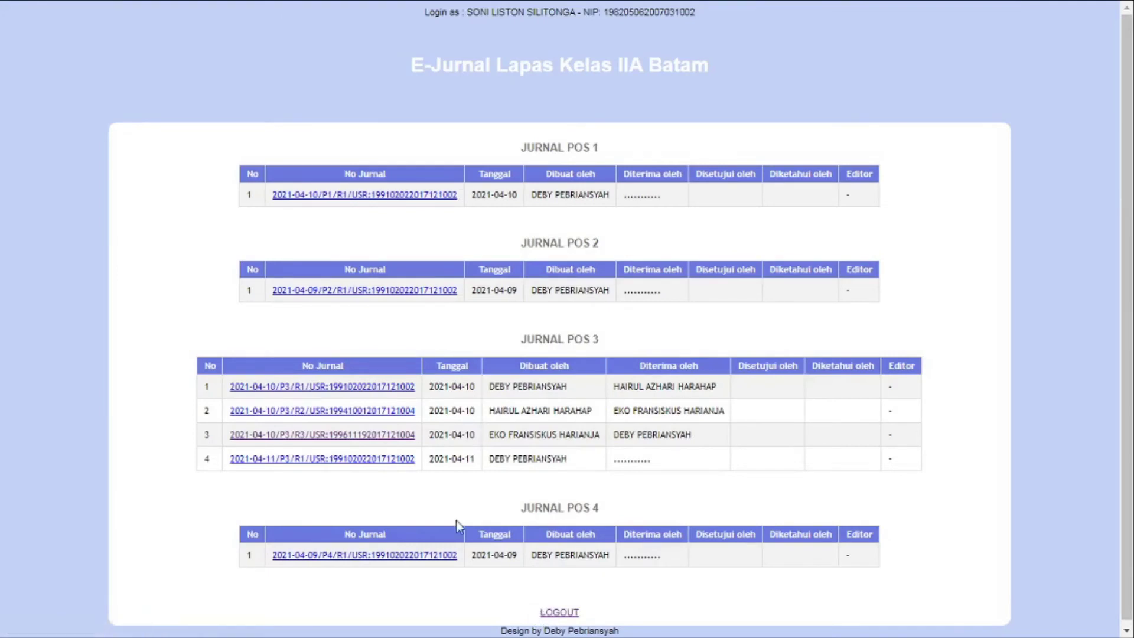
Approve the Pos 3 Regu 2 journal as Komandan Jaga and confirm the approver's name in the list
click(380, 412)
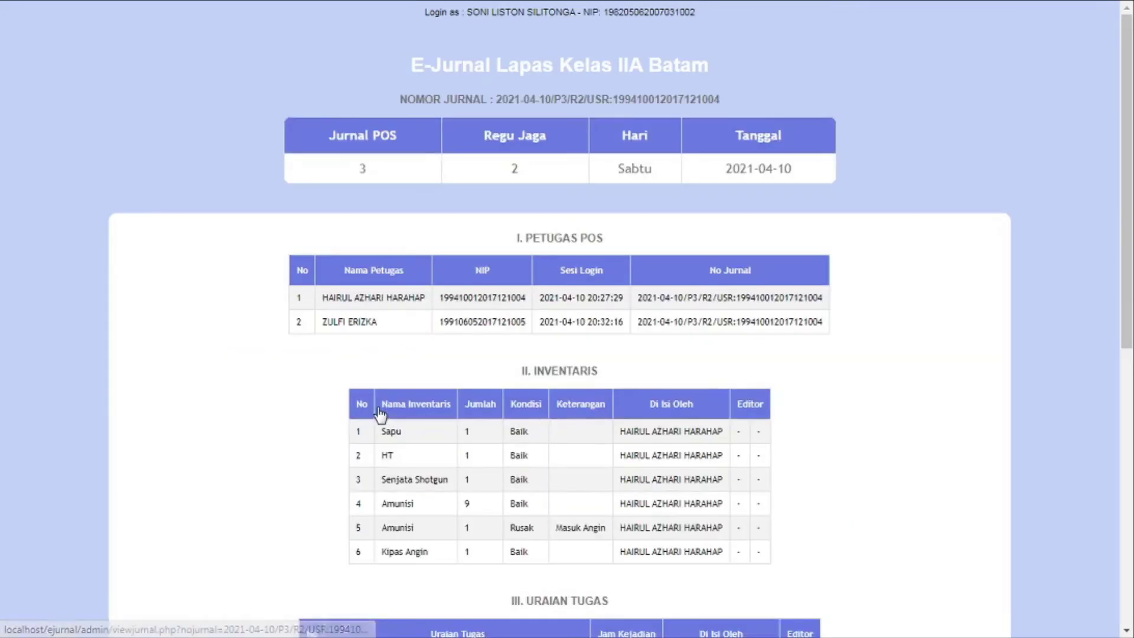
drag(1131, 201, 1130, 504)
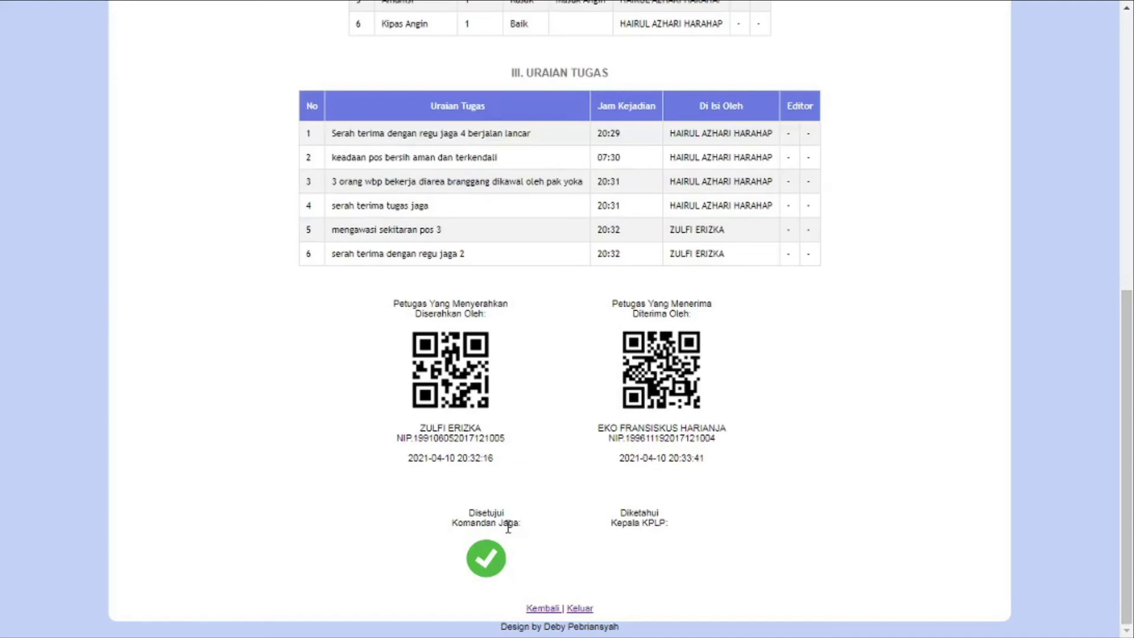
click(486, 558)
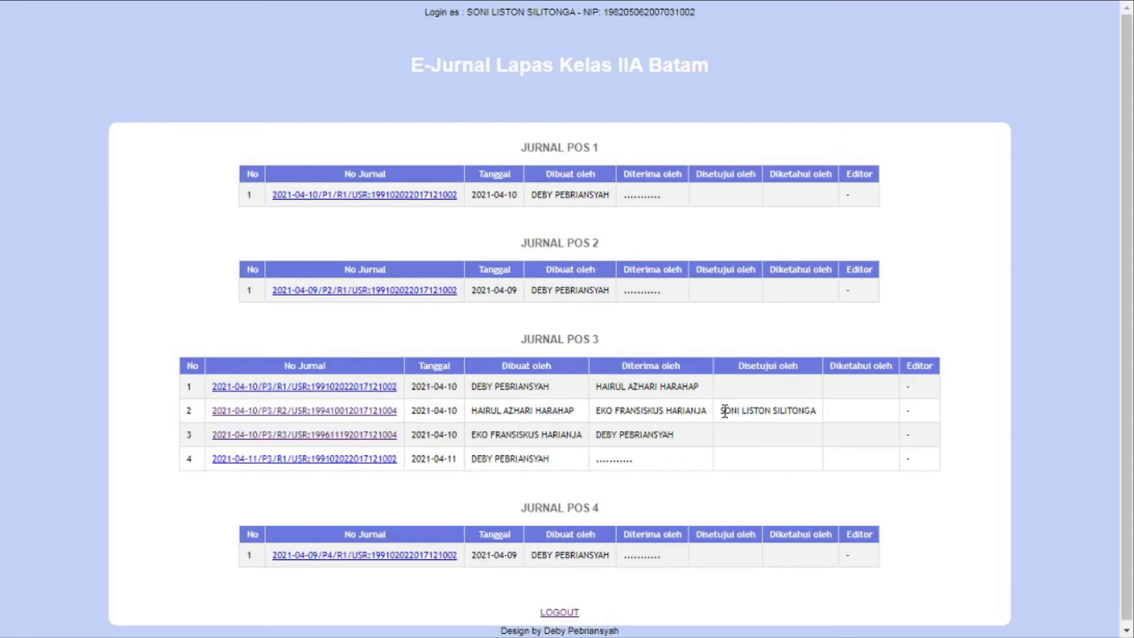
drag(725, 411, 825, 415)
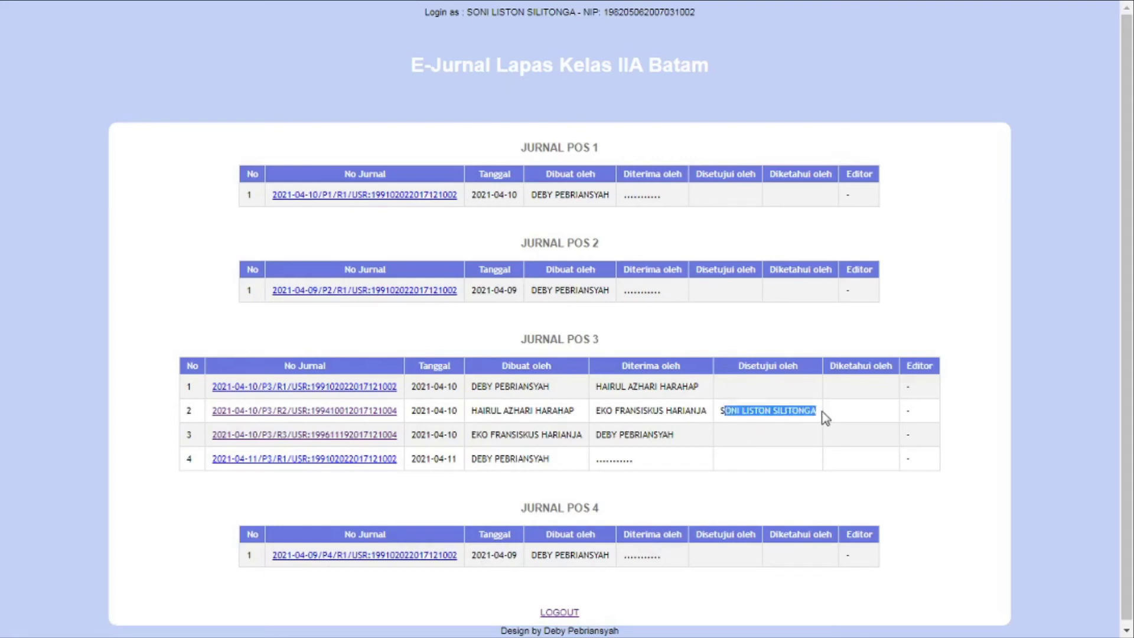
click(749, 413)
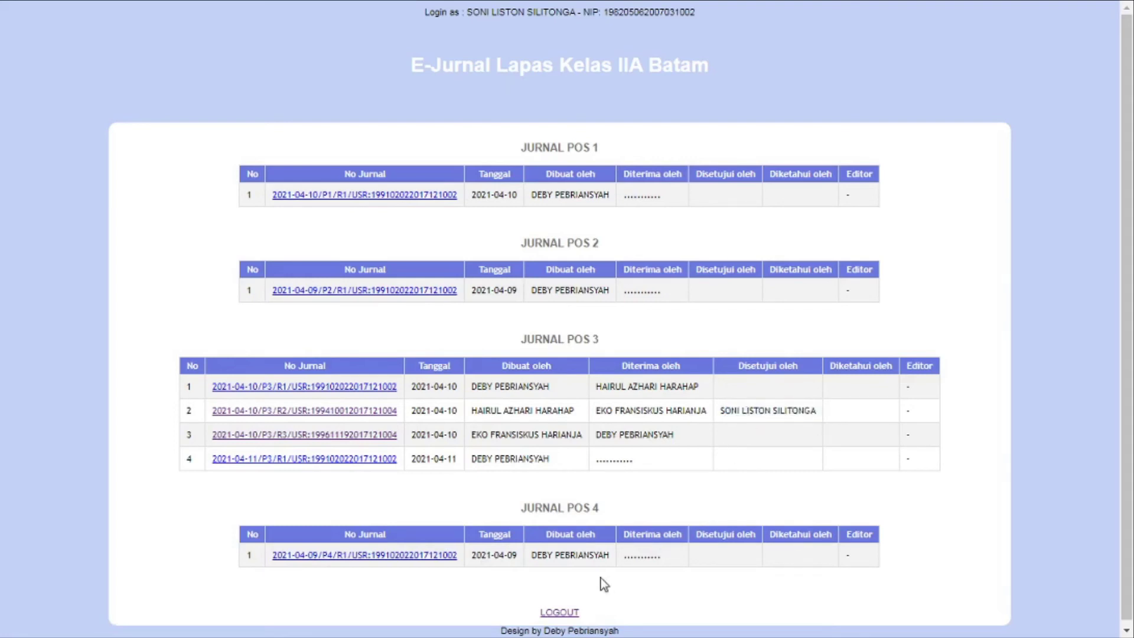
Log out and copy the Rupam 3 commander's NIP from the Word document
click(563, 612)
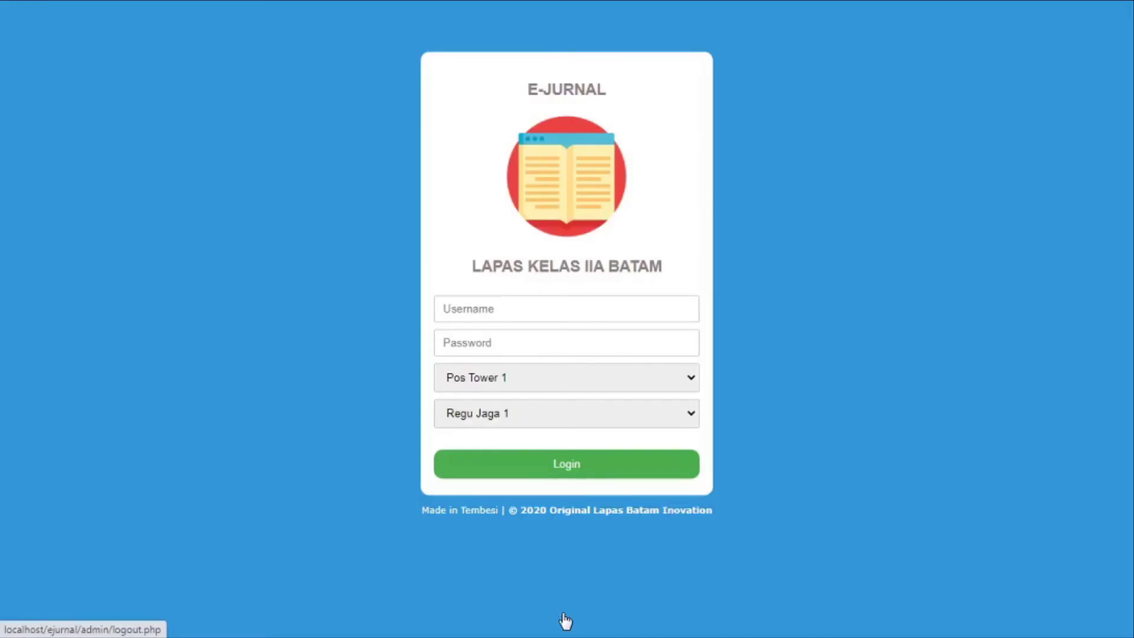
key(super+Tab)
key(super+Tab)
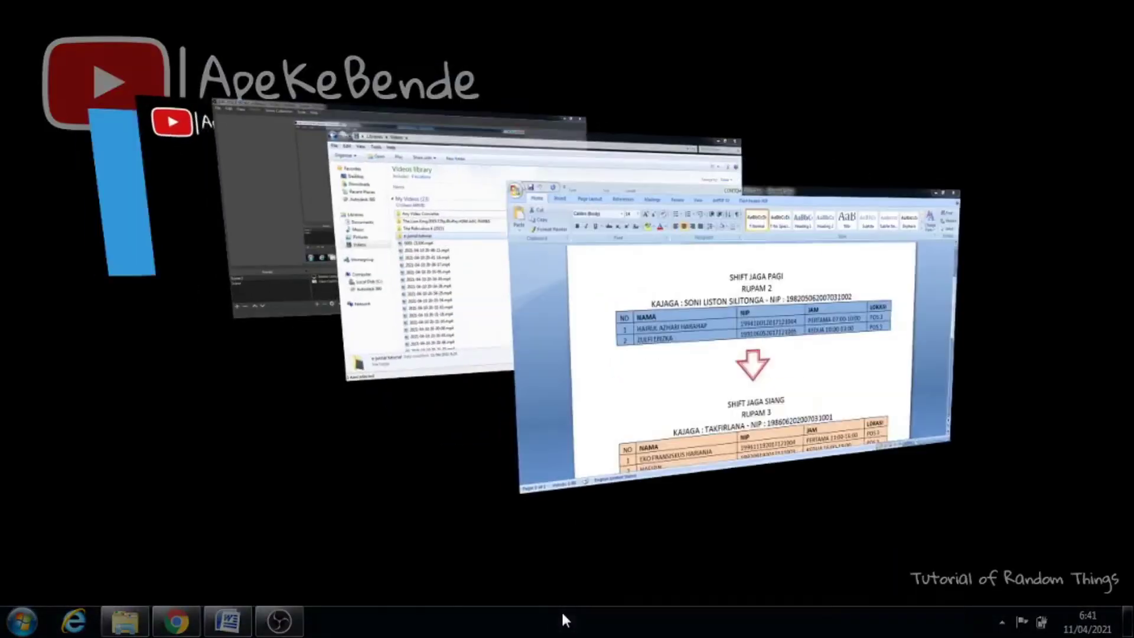
scroll(1128, 390, down, 3)
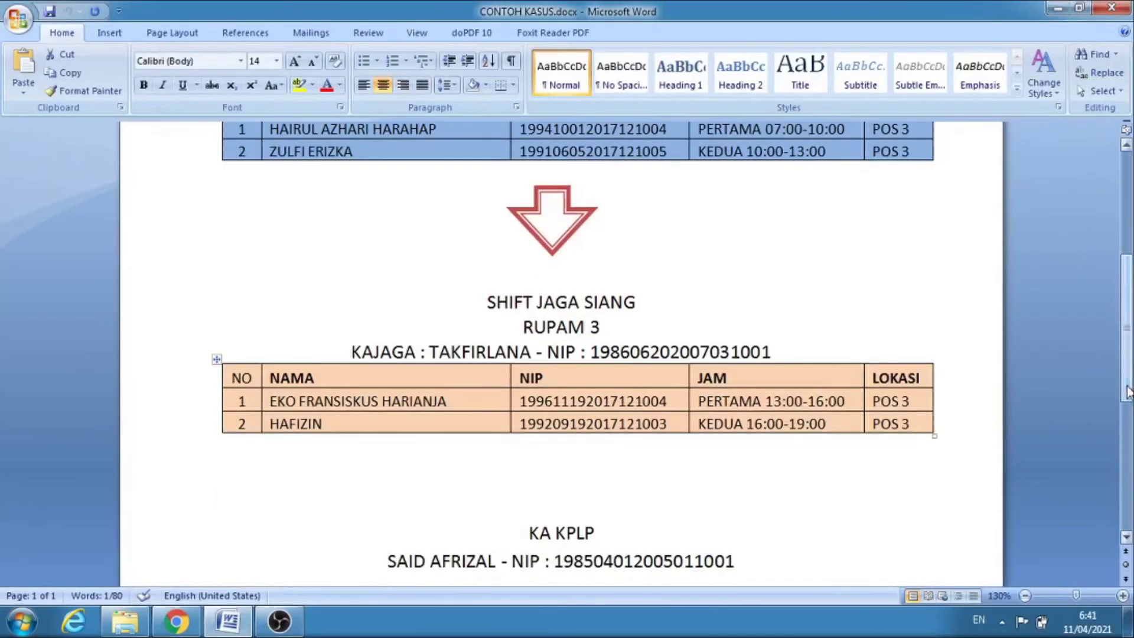
click(781, 353)
drag(781, 353, 592, 355)
key(ctrl+c)
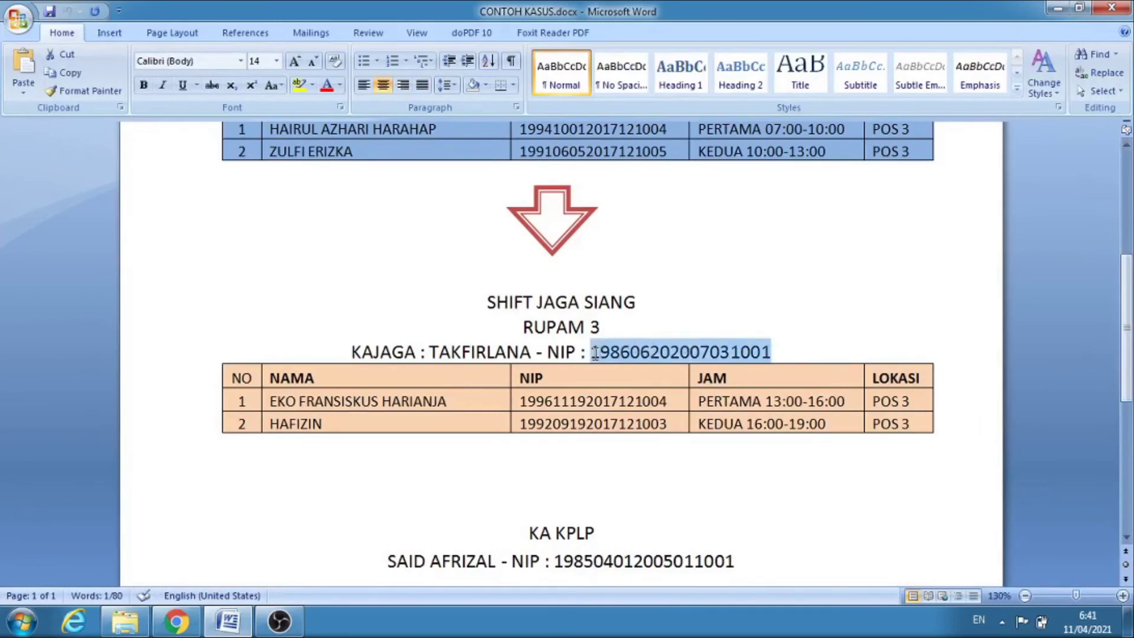
key(super+Tab)
key(super+Tab)
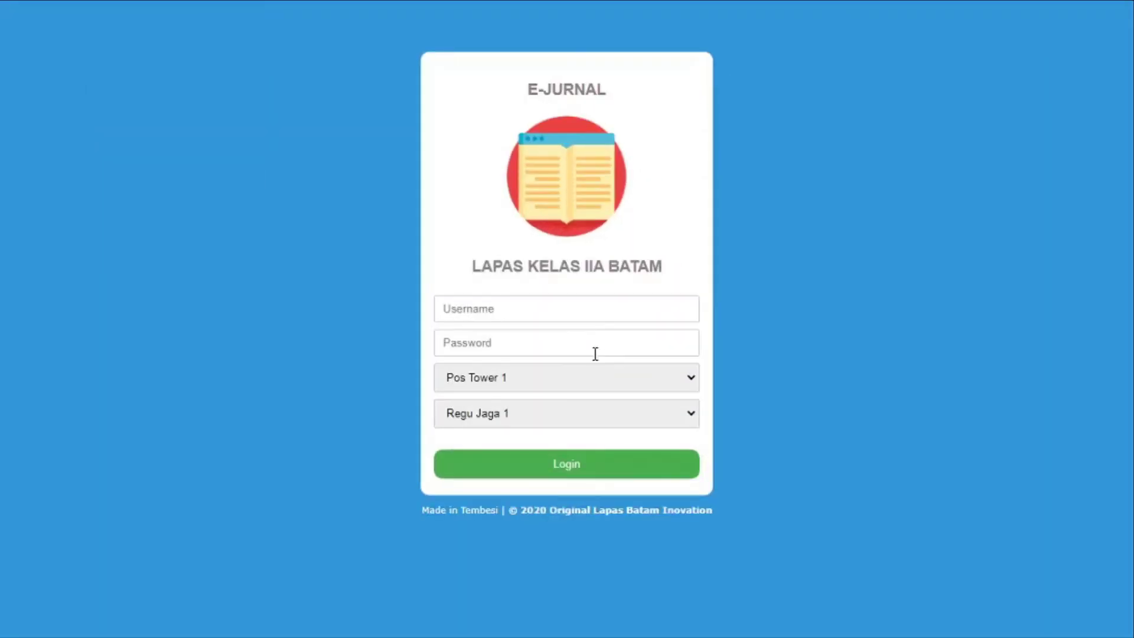
Sign in with the commander's NIP and password as Komandan Jaga for Regu Jaga 3
click(576, 319)
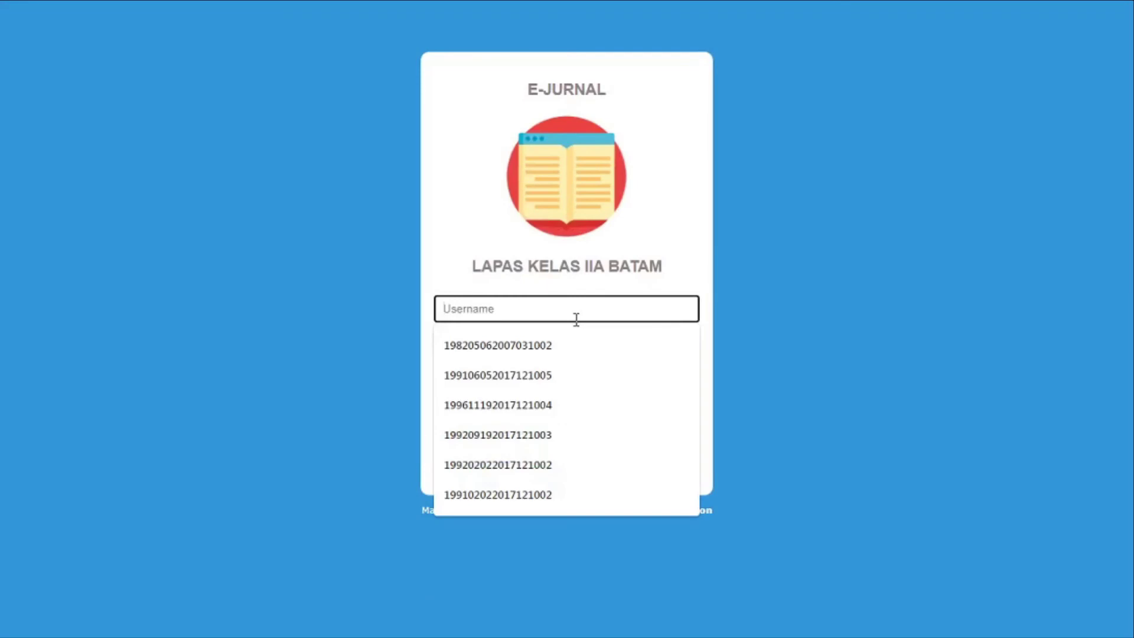
key(ctrl+v)
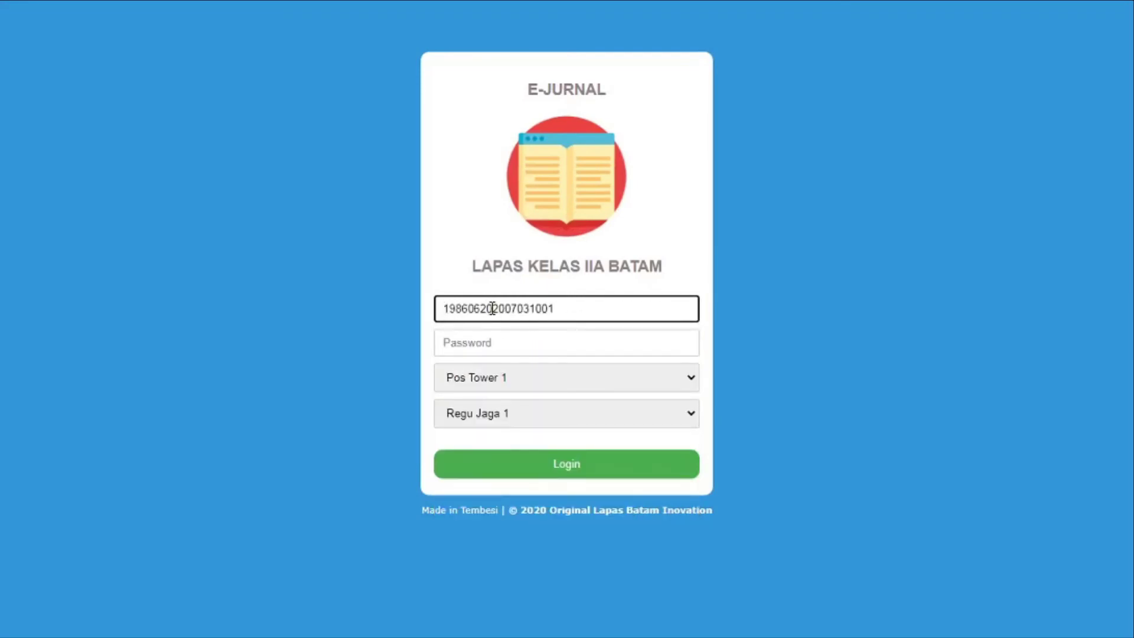
drag(493, 308, 371, 302)
click(528, 337)
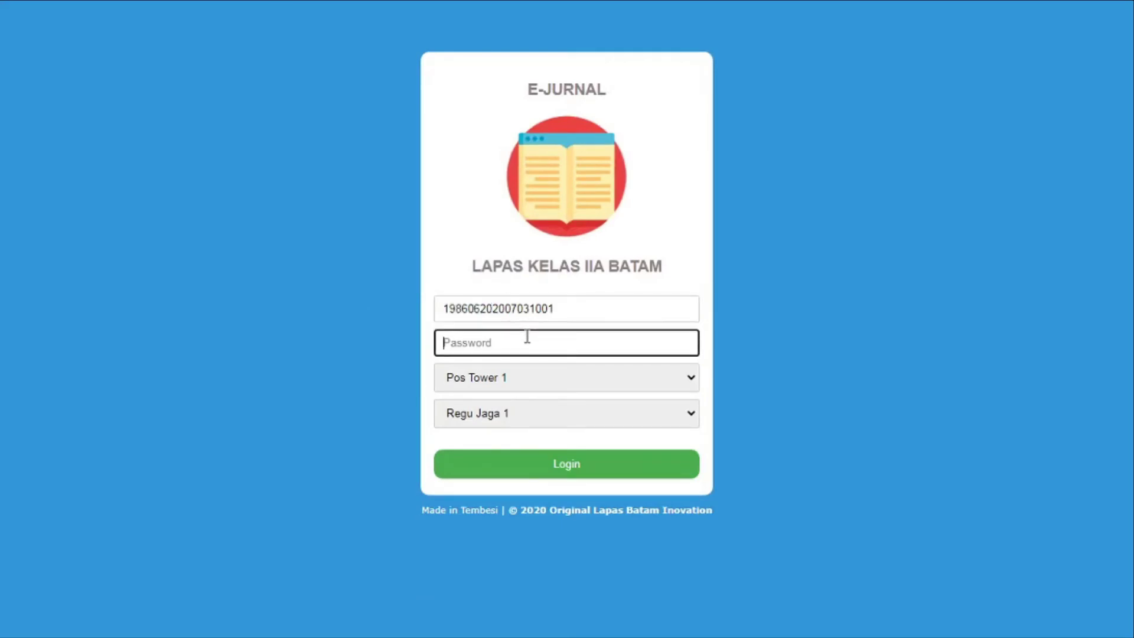
key(ctrl+v)
click(553, 379)
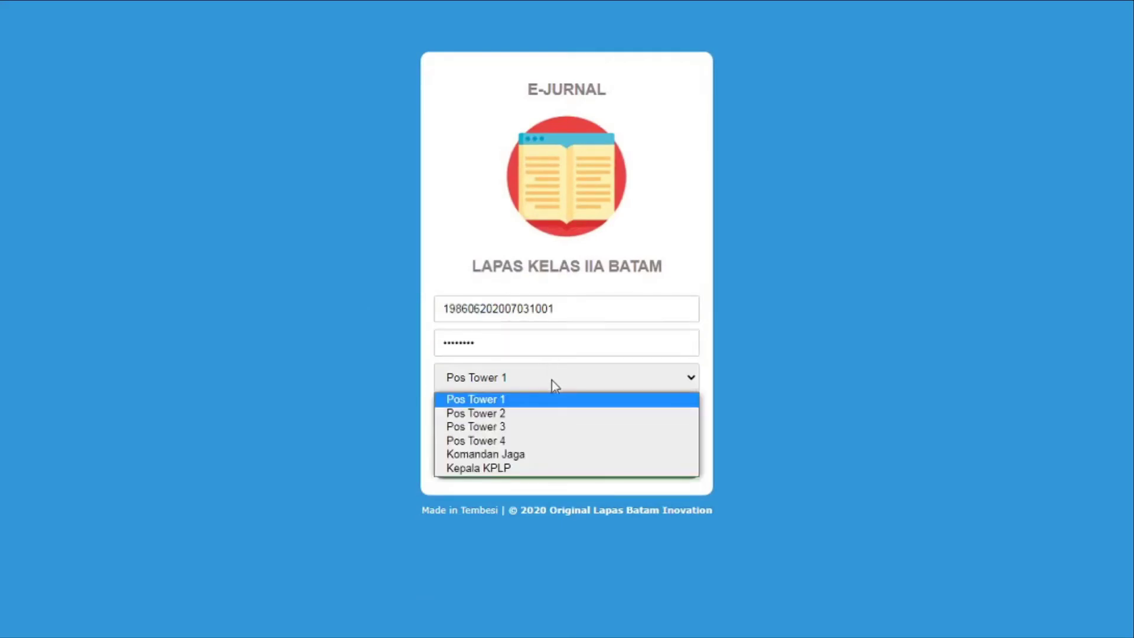
click(542, 453)
click(544, 416)
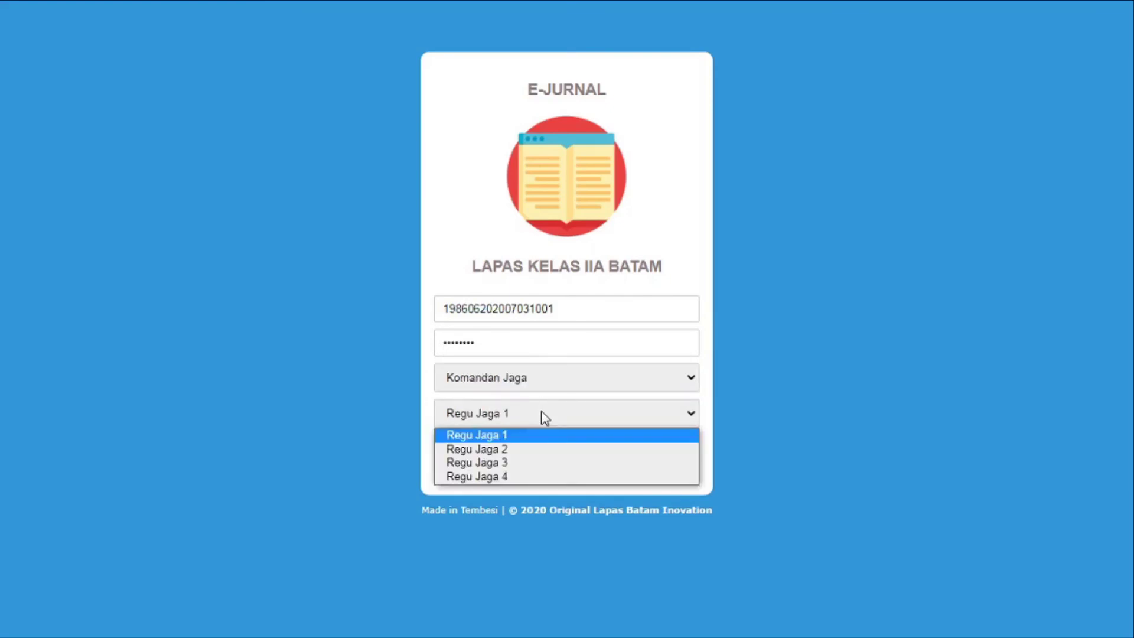
click(535, 463)
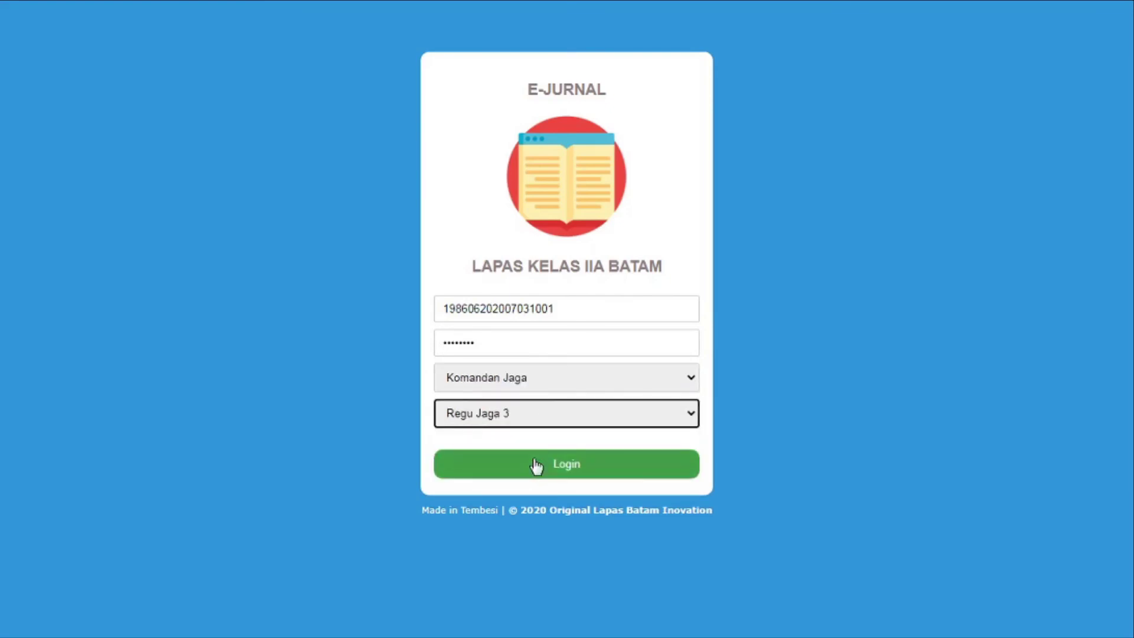
click(536, 466)
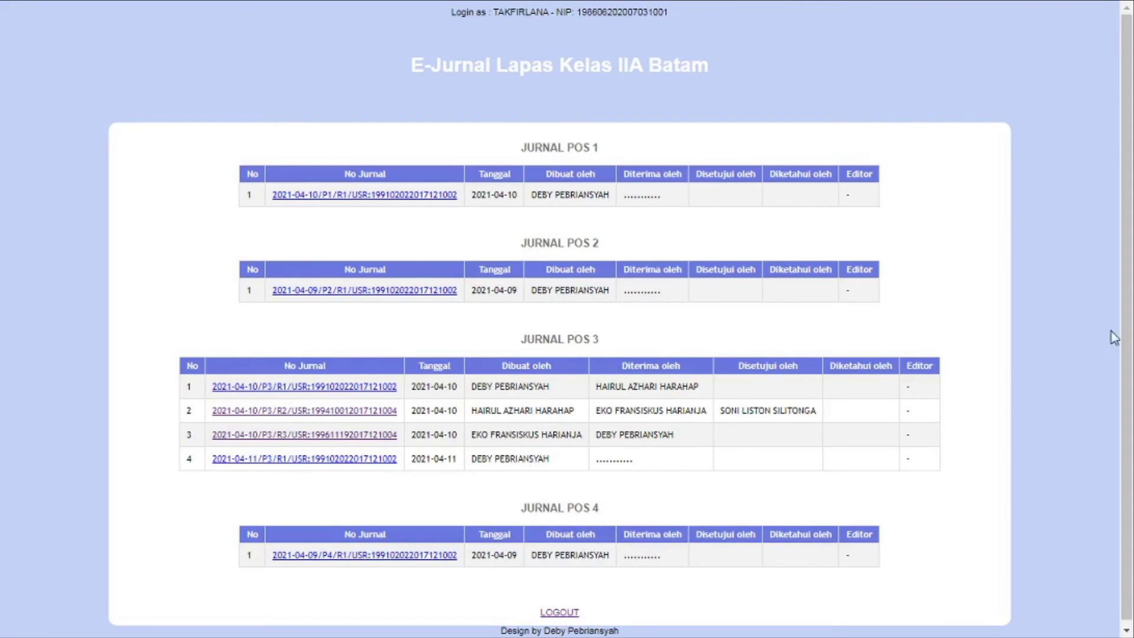
Approve the 2021-04-10 Regu 3 Pos 3 journal with the Komandan Jaga green check
scroll(1113, 337, down, 1)
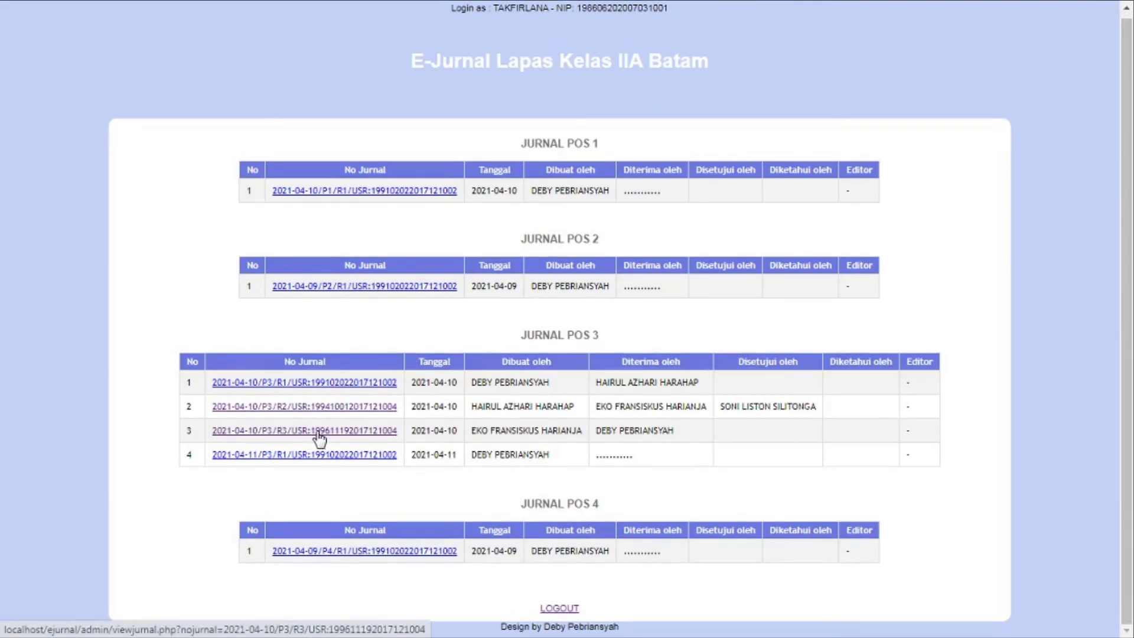
click(282, 434)
drag(1122, 229, 1120, 506)
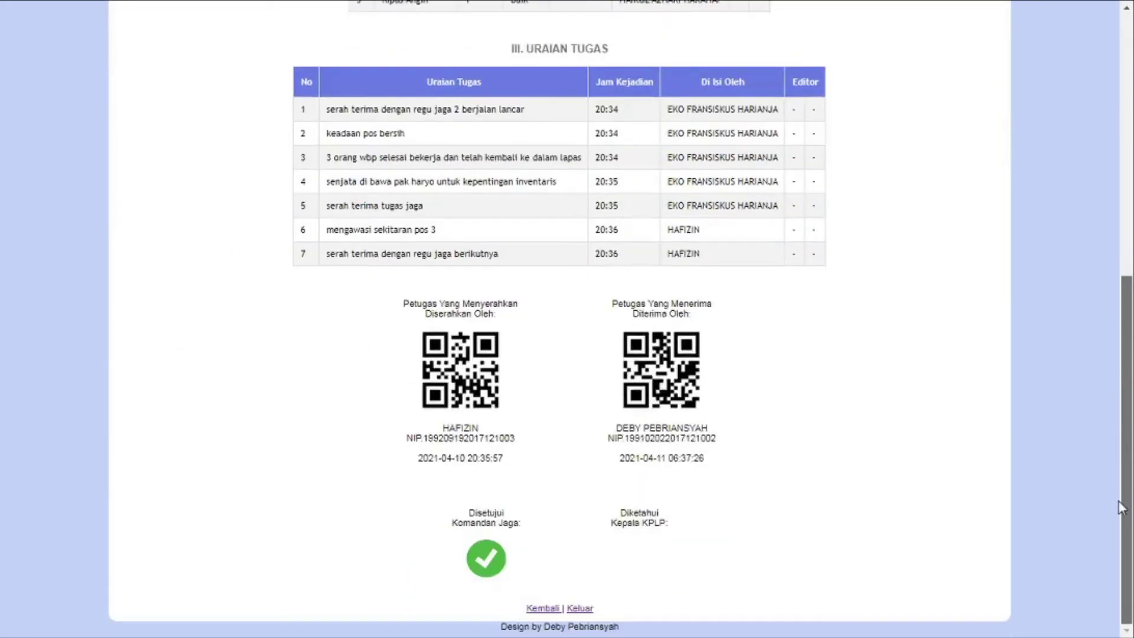
click(492, 564)
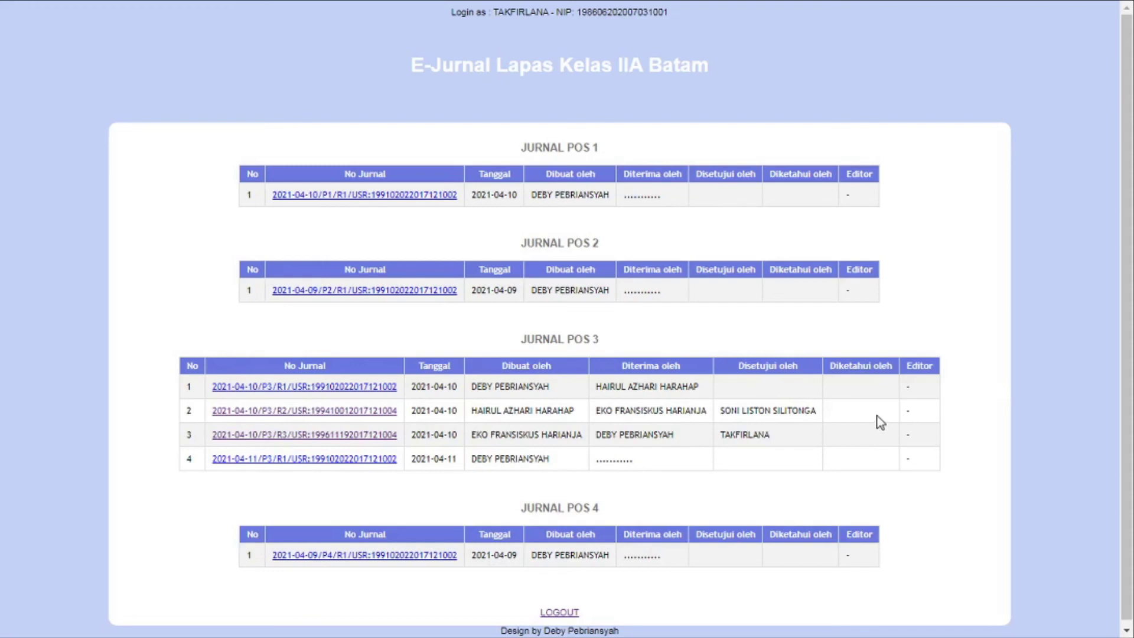
key(super)
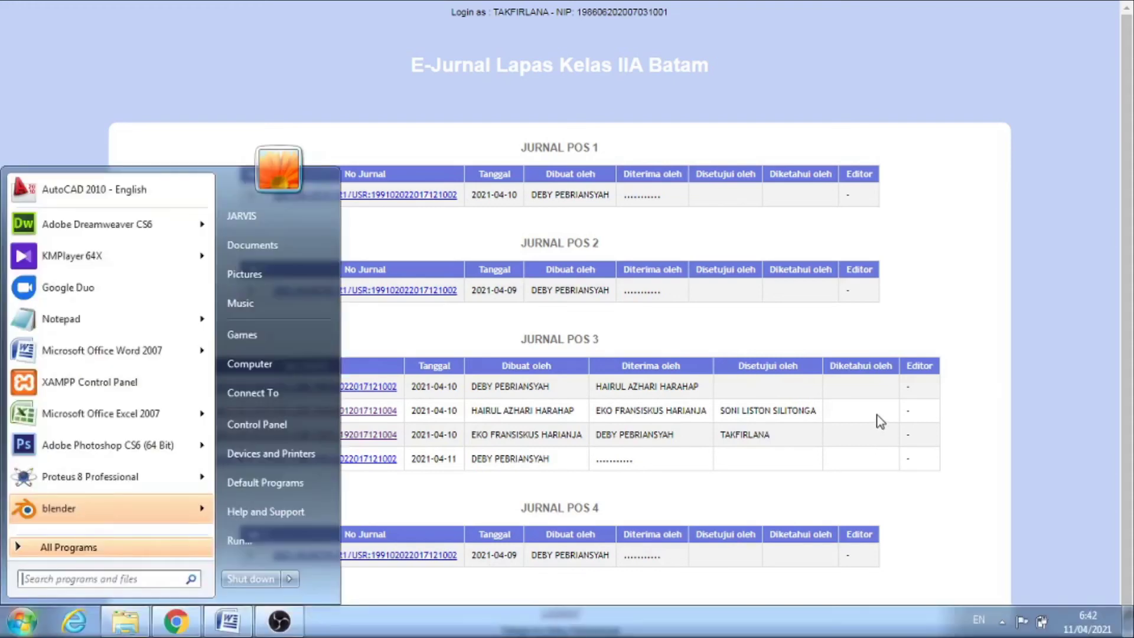
key(super)
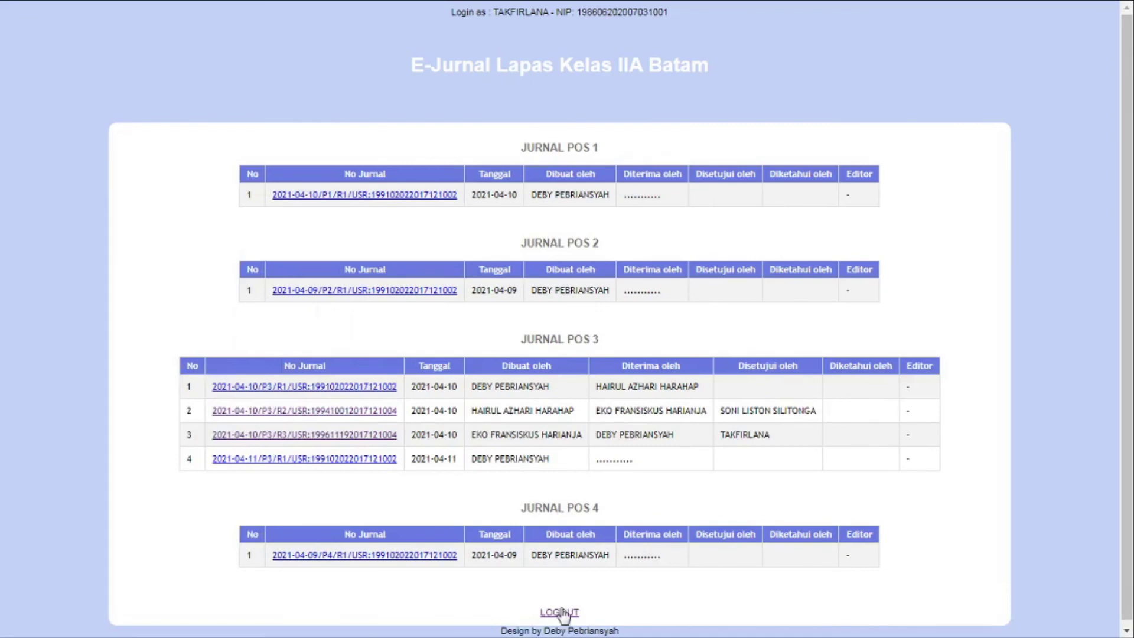
Log out and copy the Kepala KPLP's NIP from the Word file of officer details
click(559, 613)
key(super+Tab)
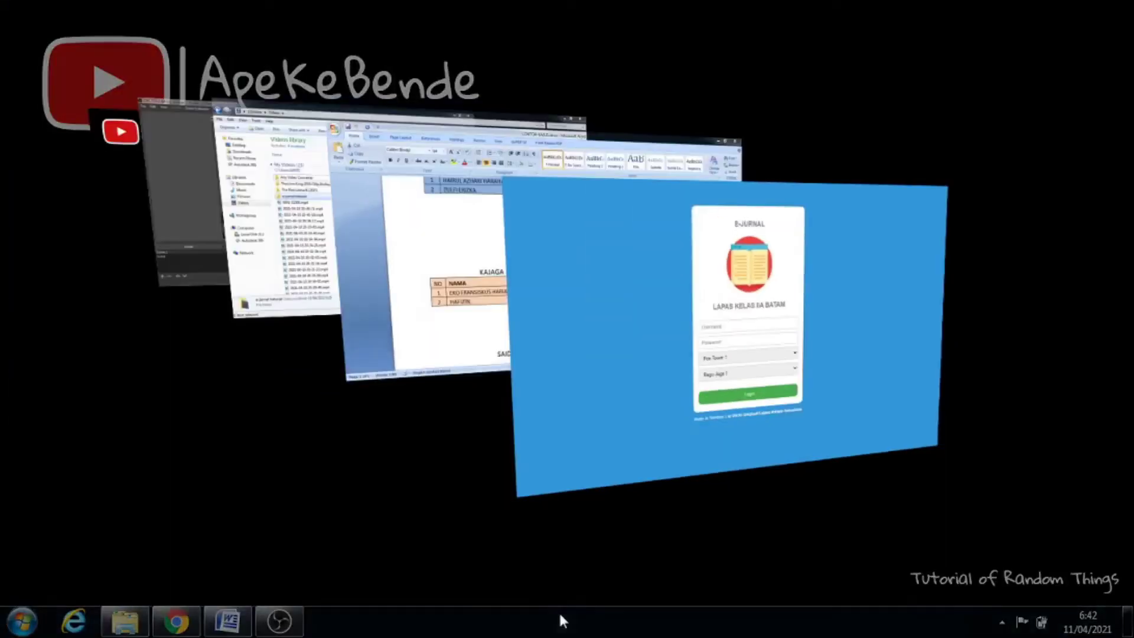
key(super+Tab)
scroll(1130, 298, down, 3)
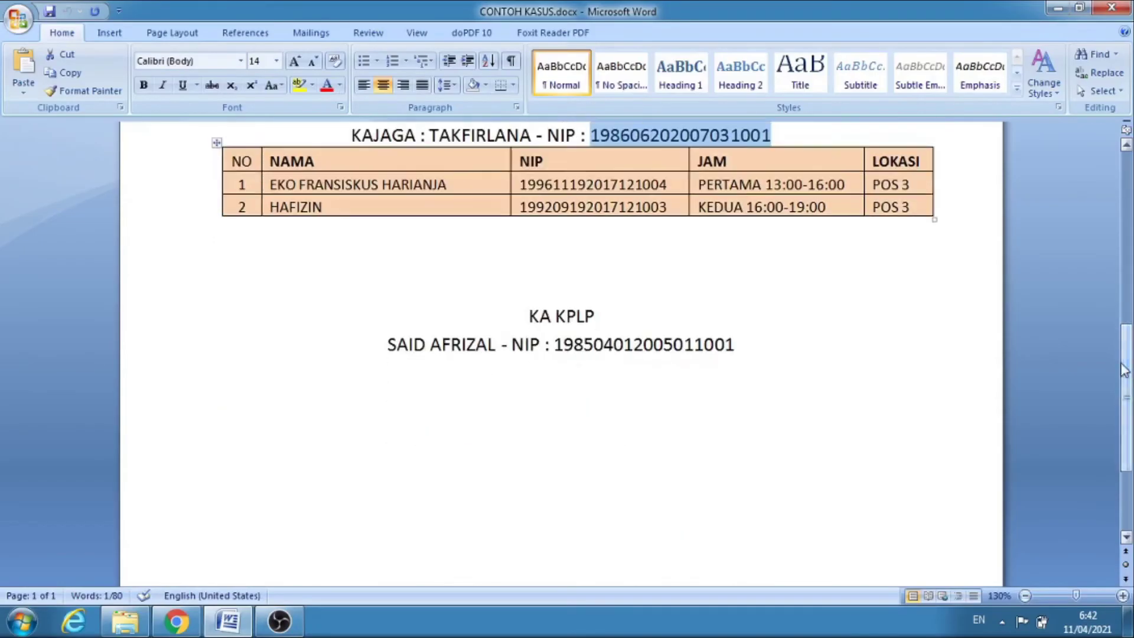
drag(738, 345, 558, 354)
key(ctrl+c)
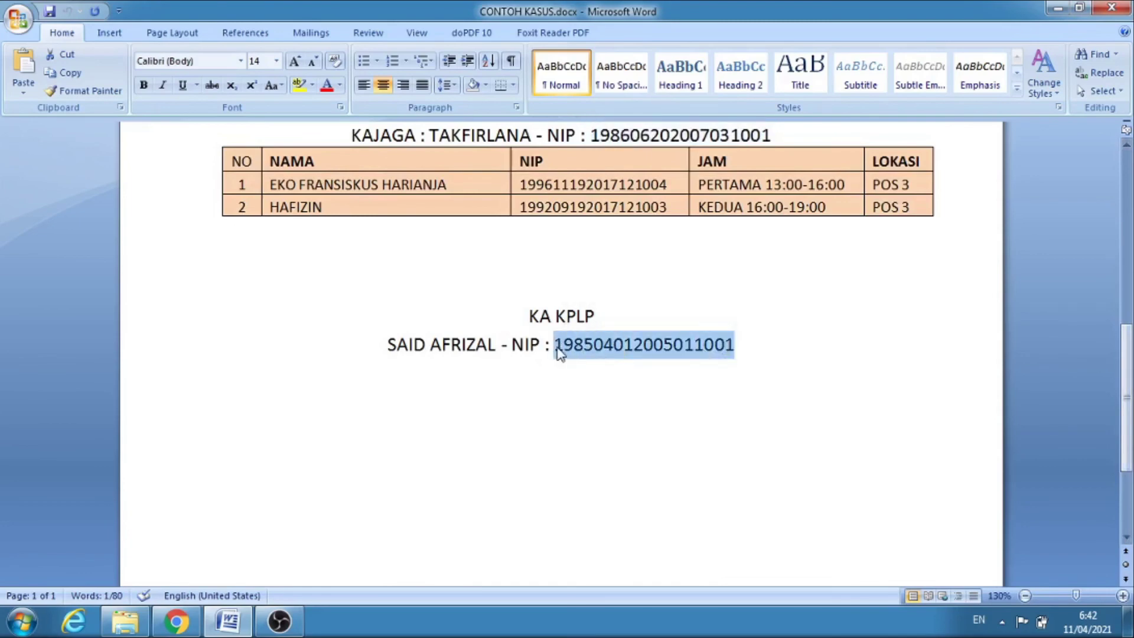
key(super+Tab)
key(super+Tab)
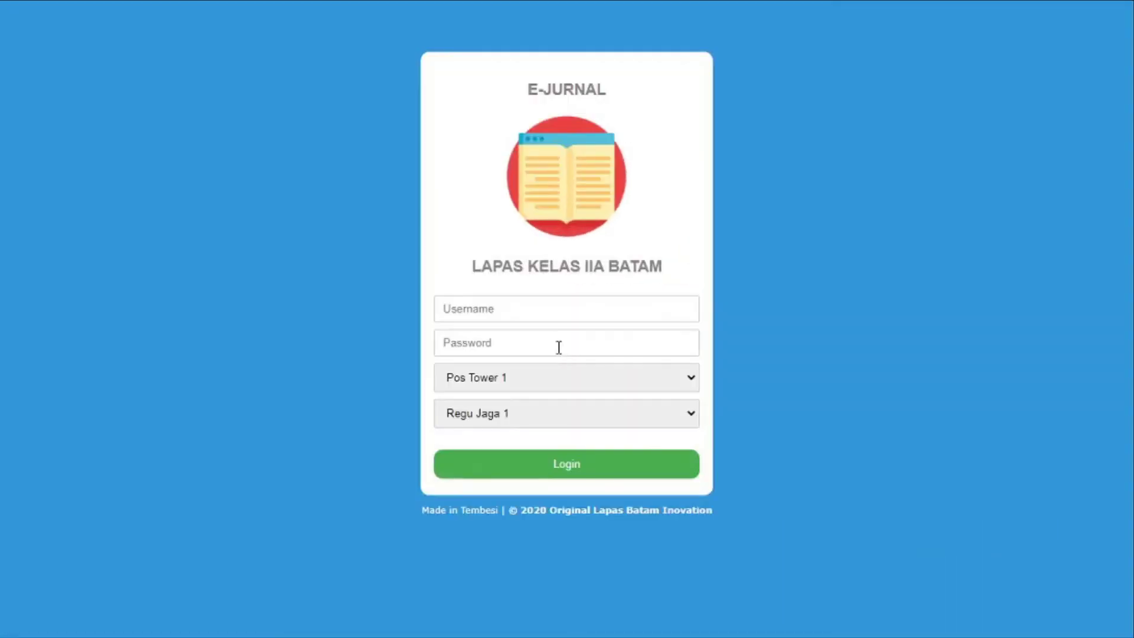
Sign in with the Kepala KPLP's NIP and password, choosing the Kepala KPLP role
click(543, 308)
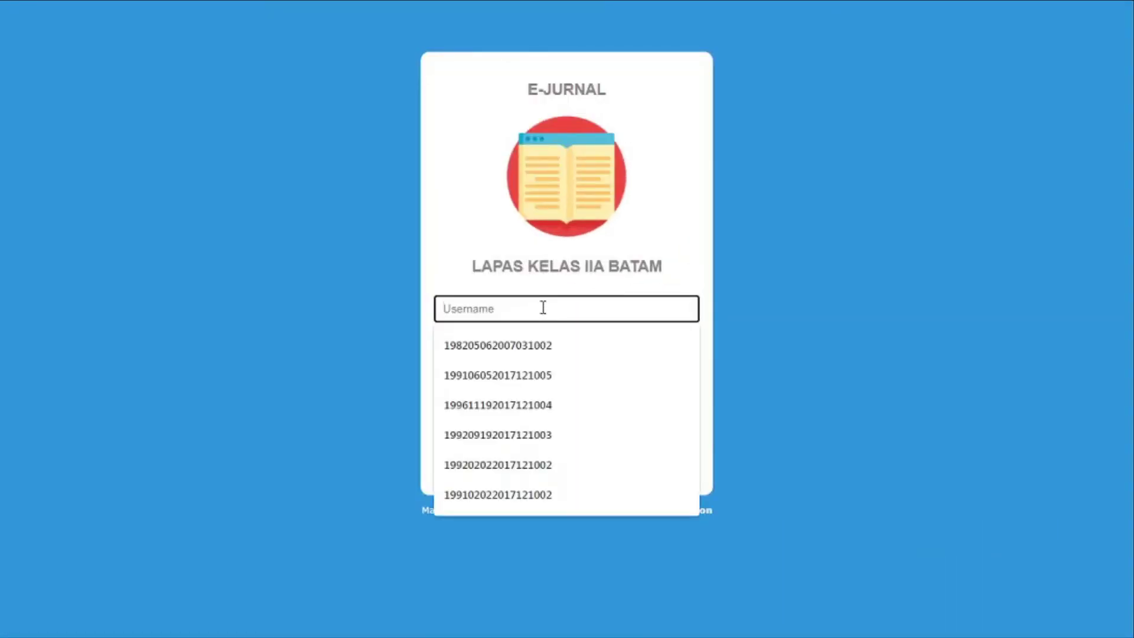
key(ctrl+v)
drag(492, 308, 295, 302)
click(533, 347)
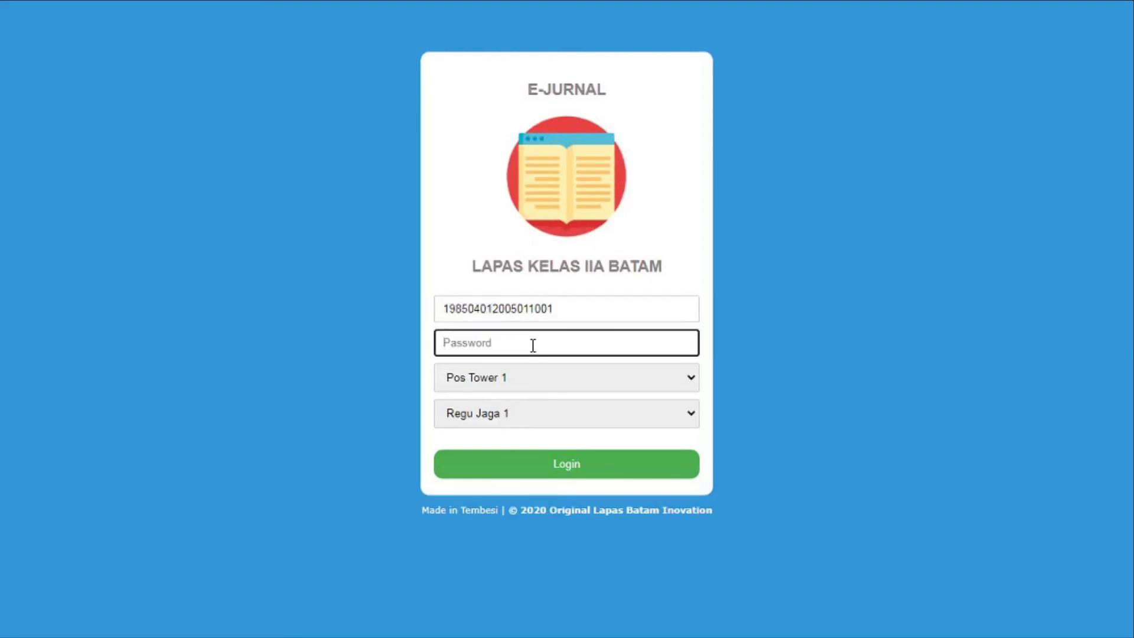
key(ctrl+v)
click(555, 379)
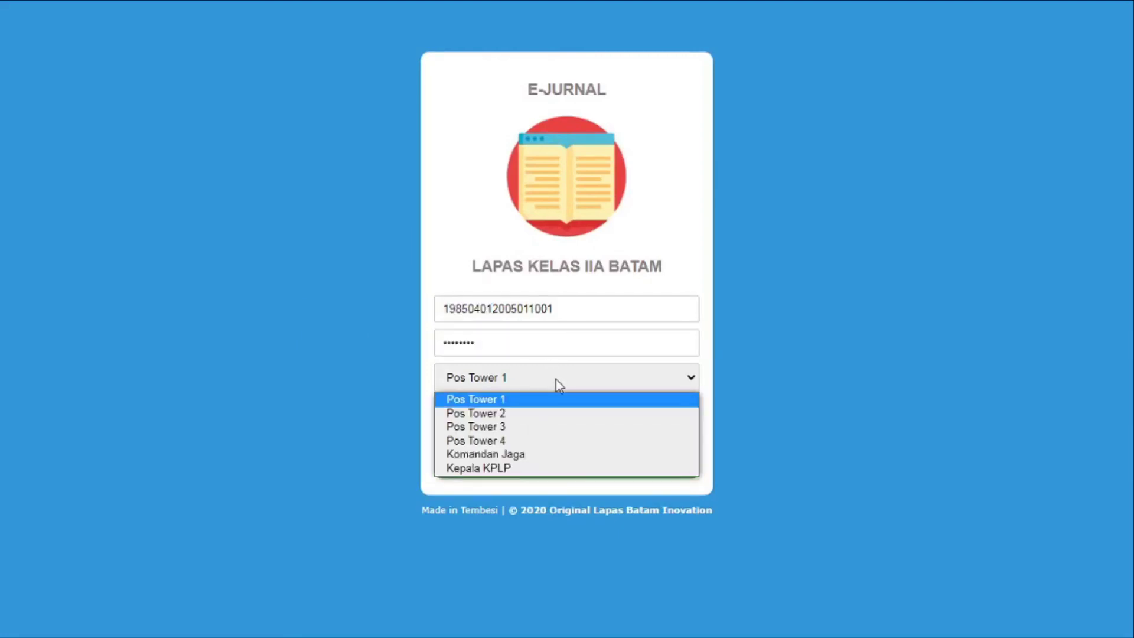
click(540, 468)
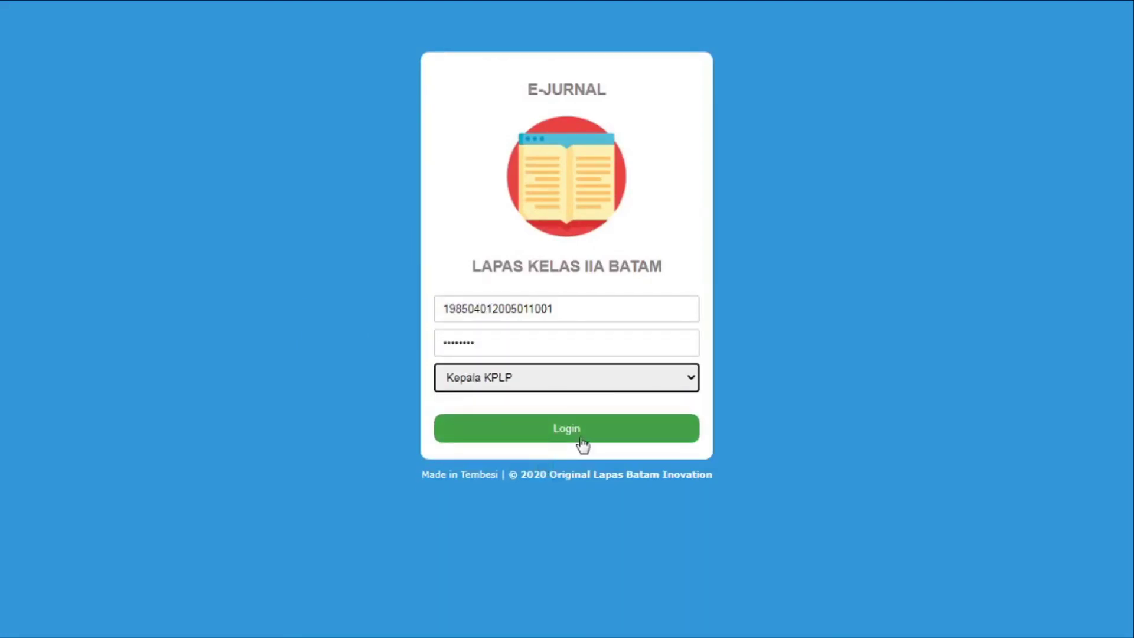
click(580, 442)
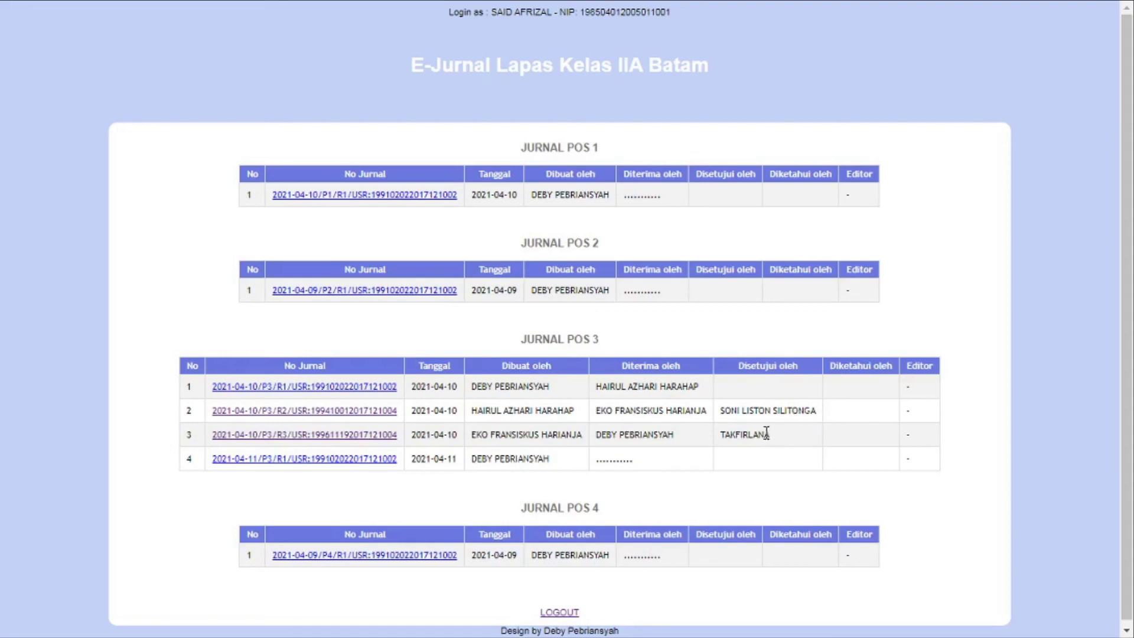
Acknowledge the Regu 2 and 2021-04-10 Regu 3 Pos 3 journals under Diketahui Kepala KPLP
click(384, 416)
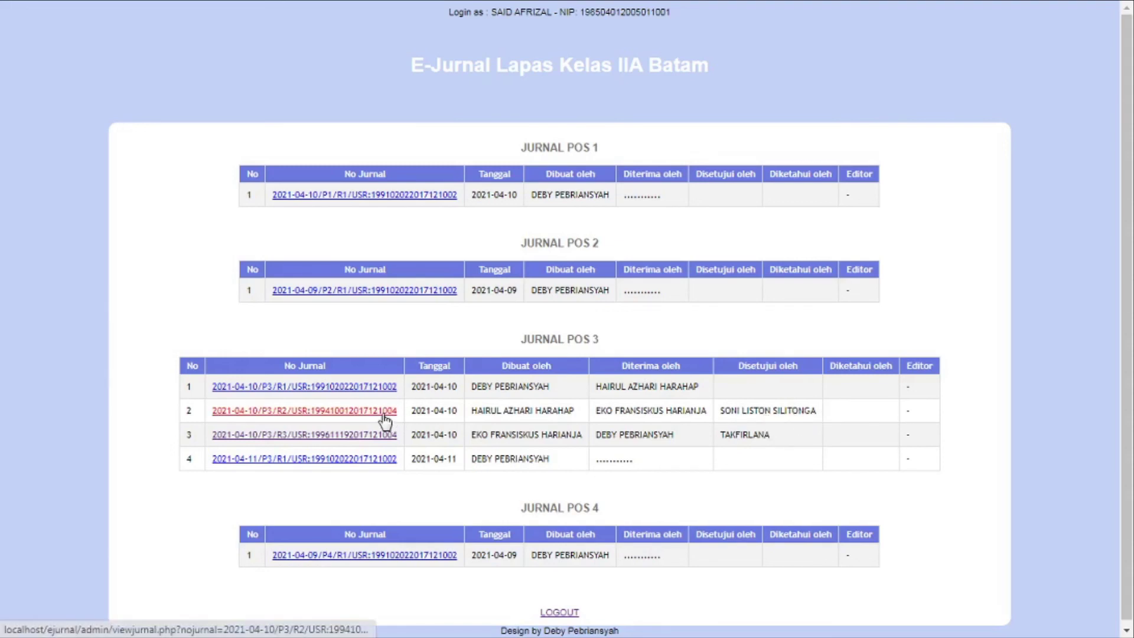
drag(1126, 214, 1129, 548)
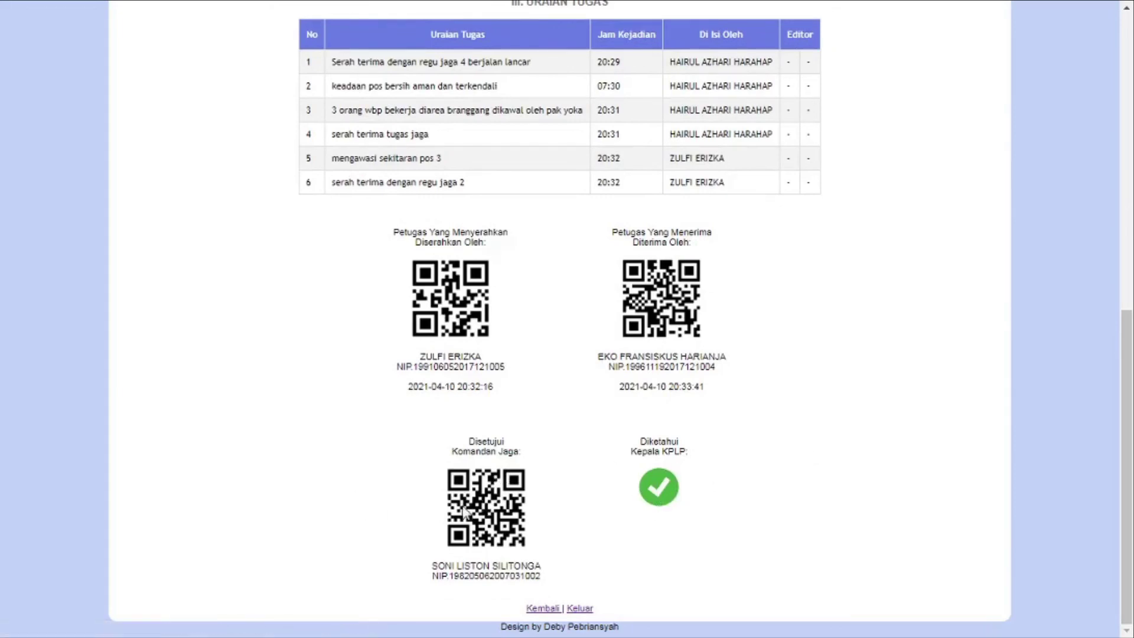
click(659, 488)
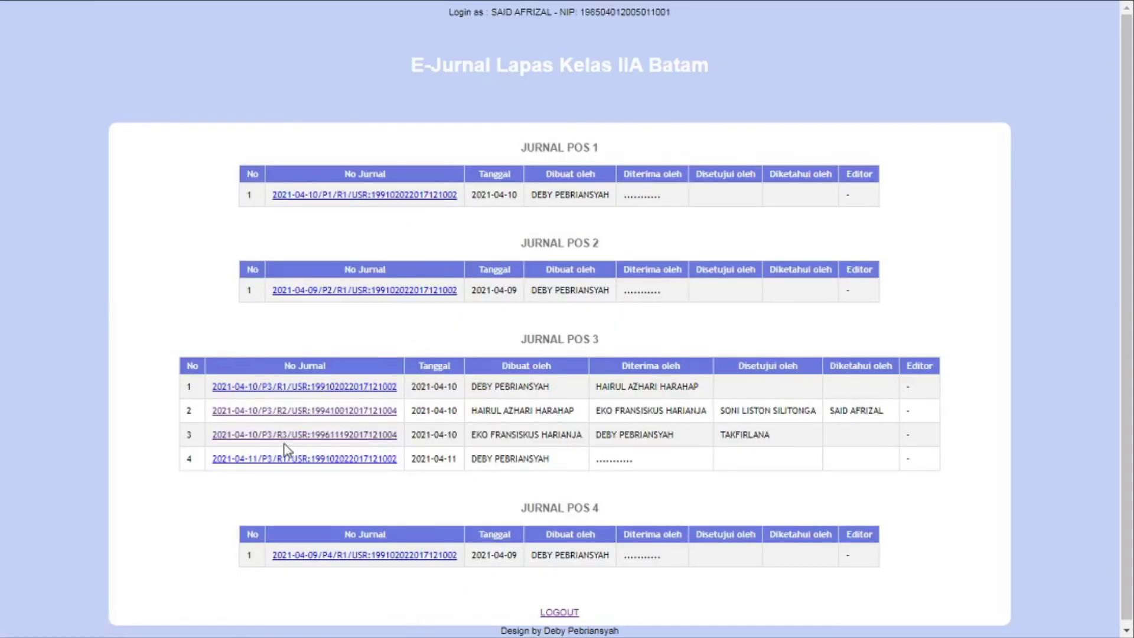
click(319, 435)
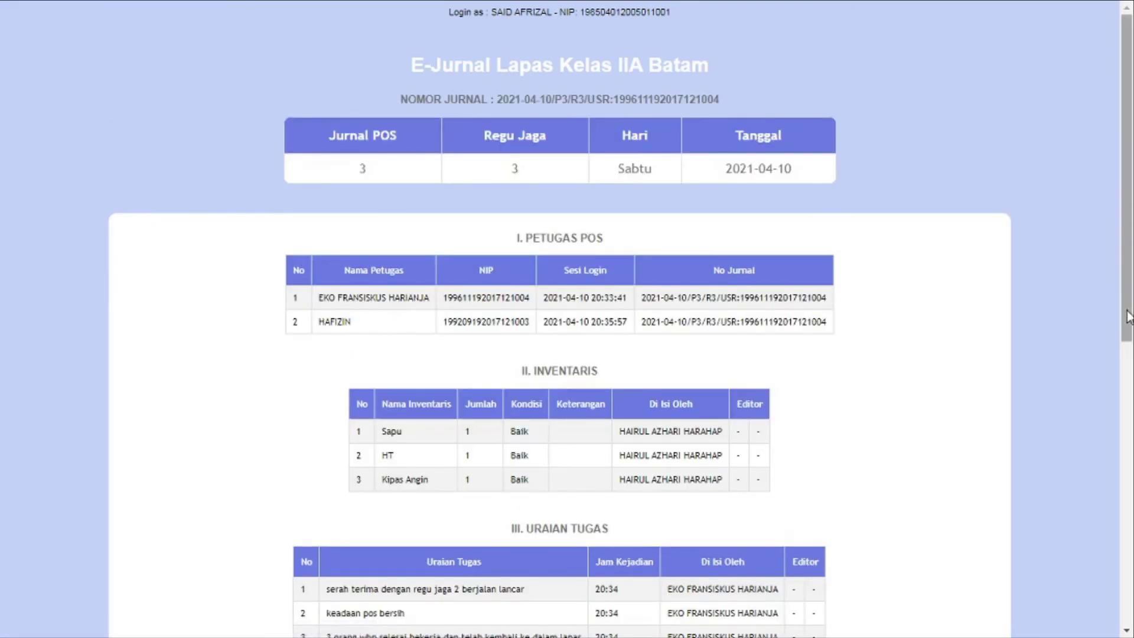
drag(1127, 177, 1126, 460)
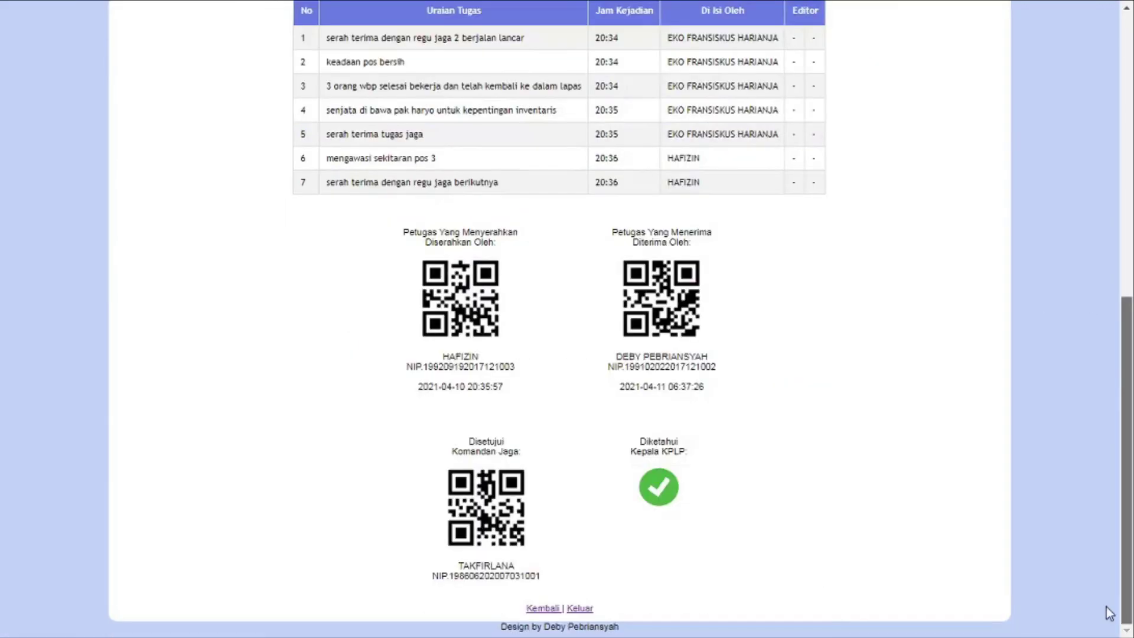
click(657, 501)
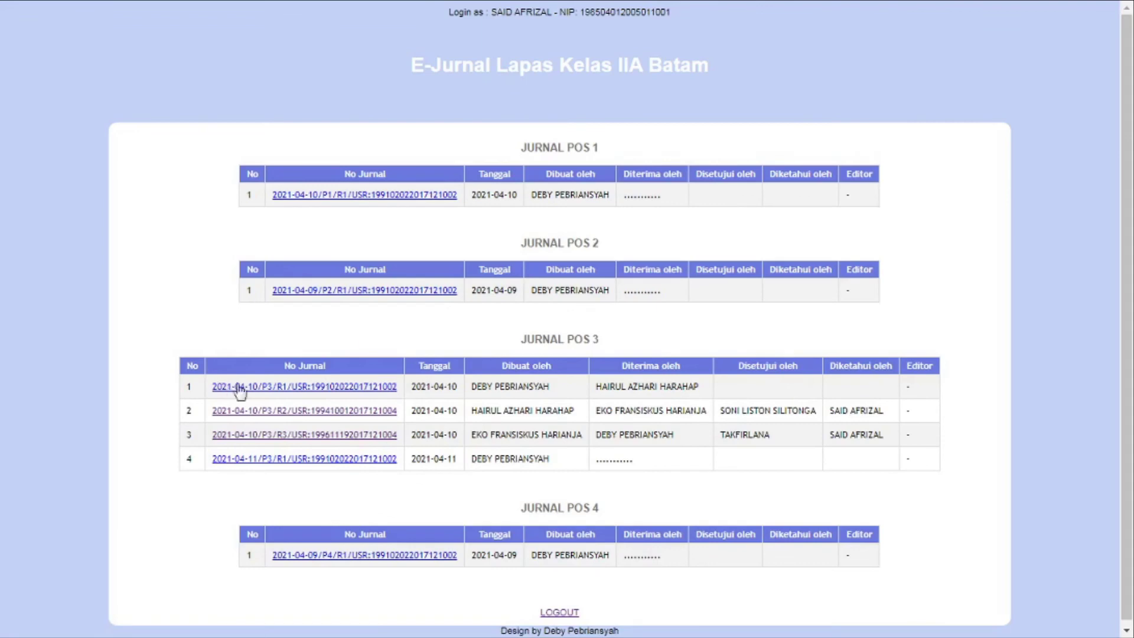
Open the six-entry Regu 2 Pos 3 journal and inspect its four QR signatures
click(352, 415)
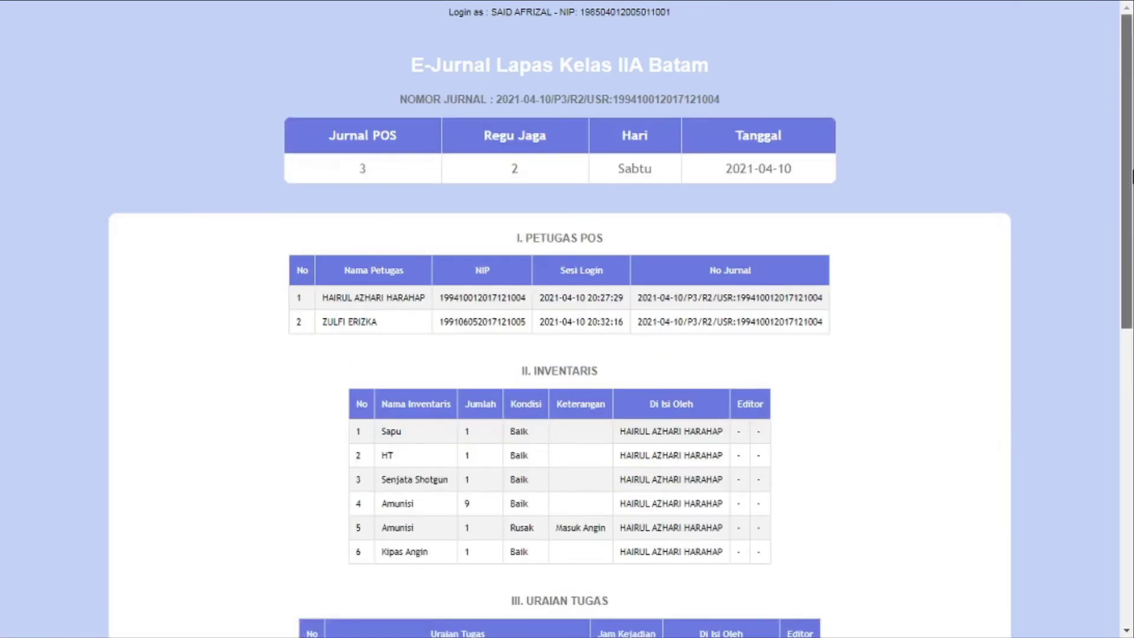
scroll(1040, 408, down, 7)
scroll(1042, 408, down, 3)
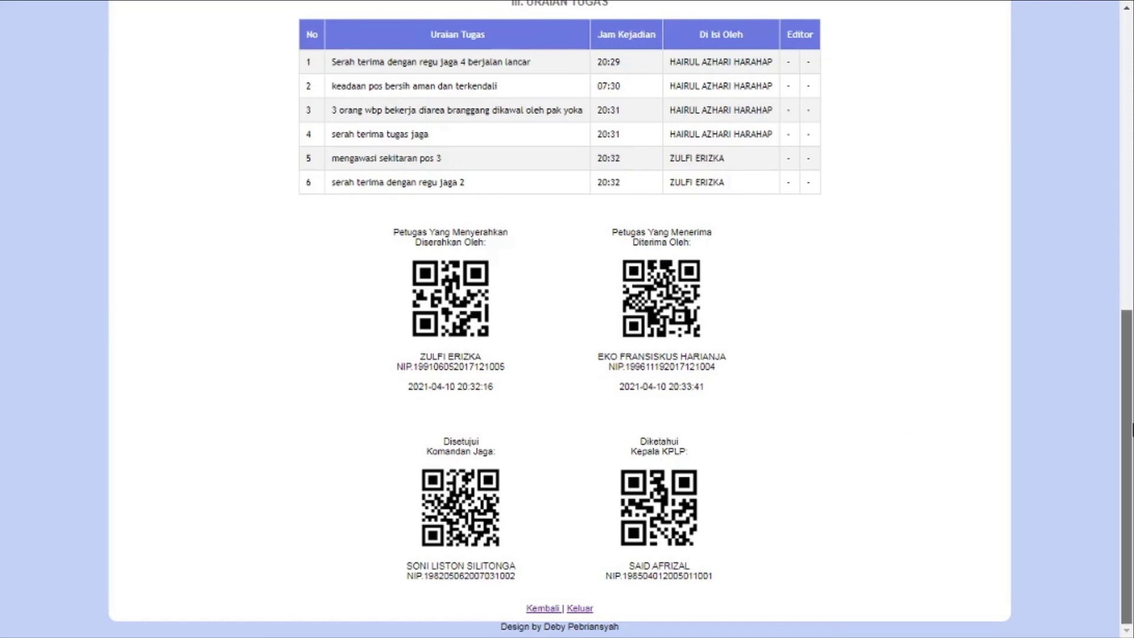
mouse_move(1130, 431)
mouse_down()
mouse_move(1132, 215)
mouse_move(1131, 411)
mouse_up()
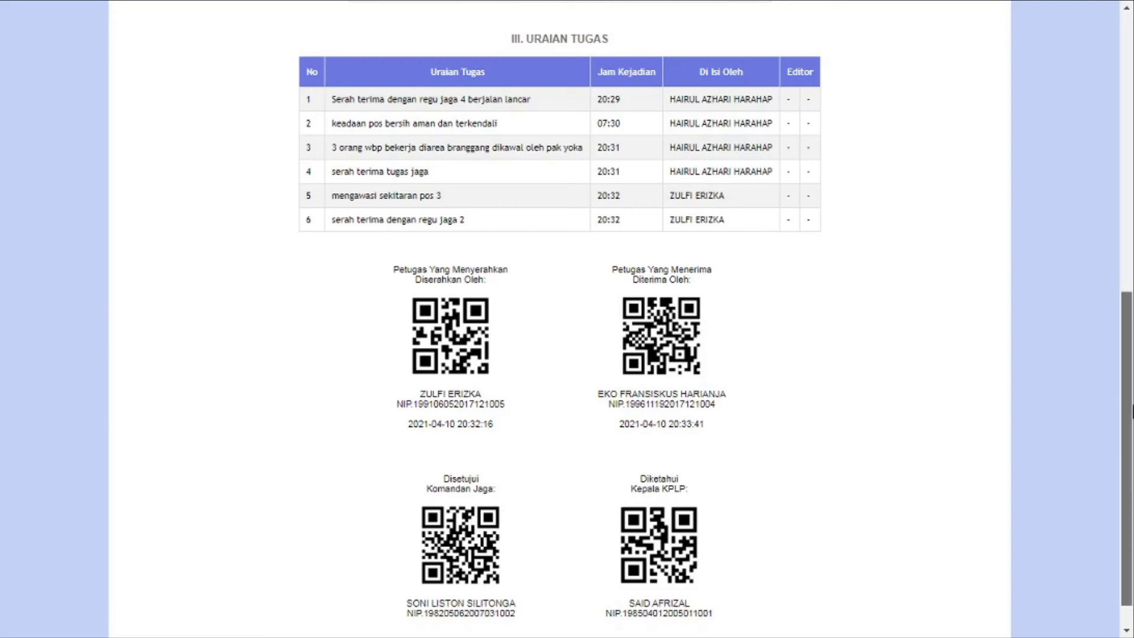
scroll(1057, 461, down, 1)
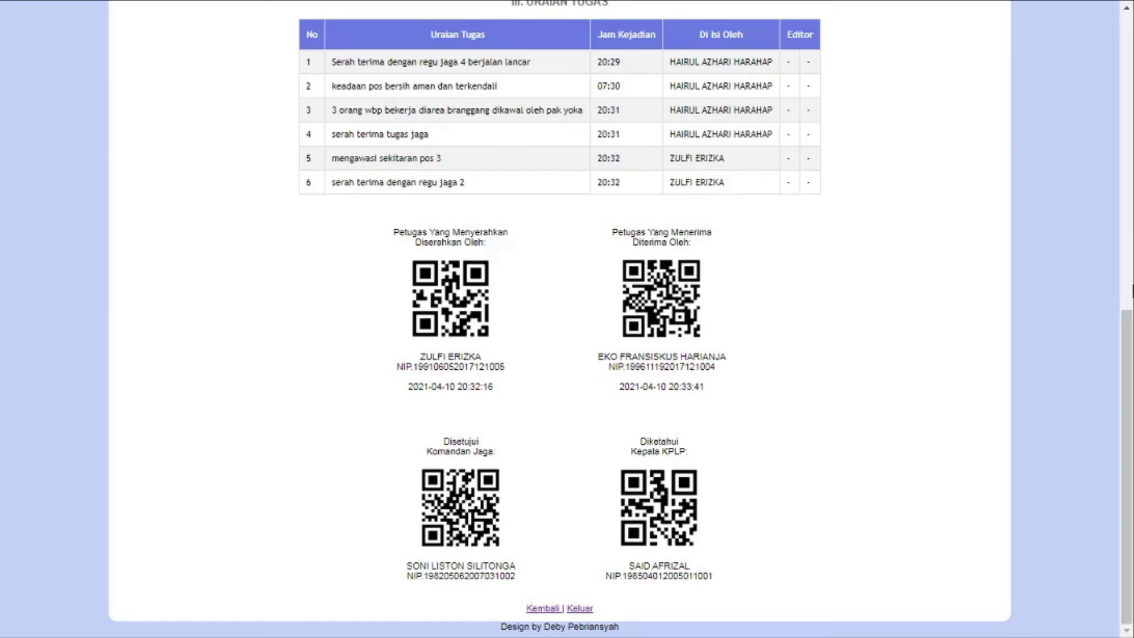
mouse_move(1131, 334)
mouse_down()
mouse_move(1131, 313)
mouse_move(1131, 333)
mouse_up()
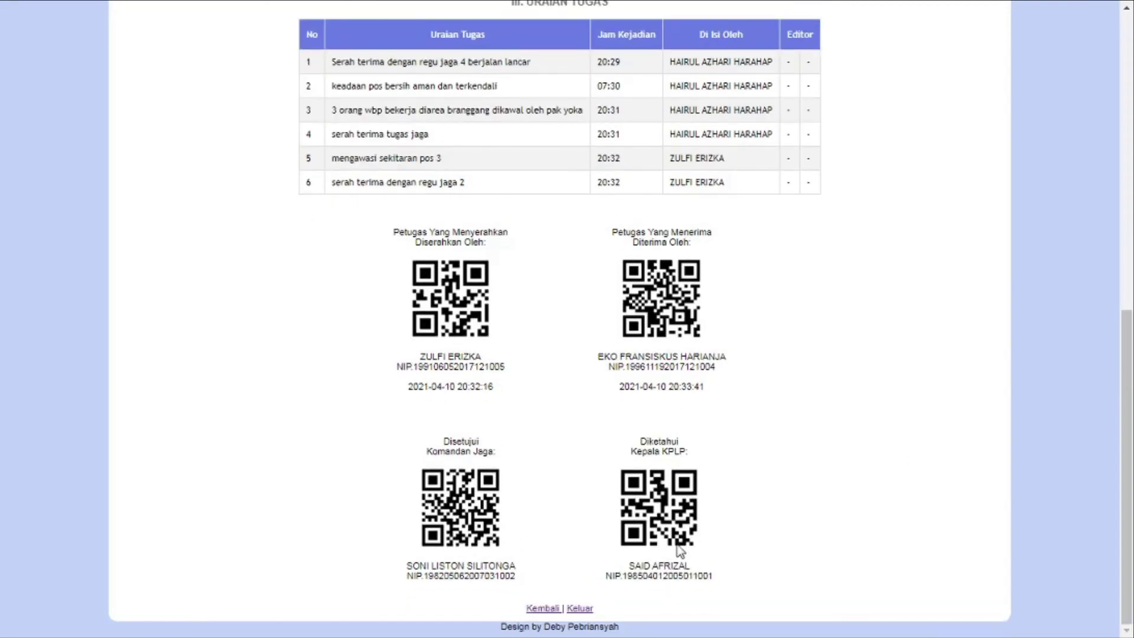